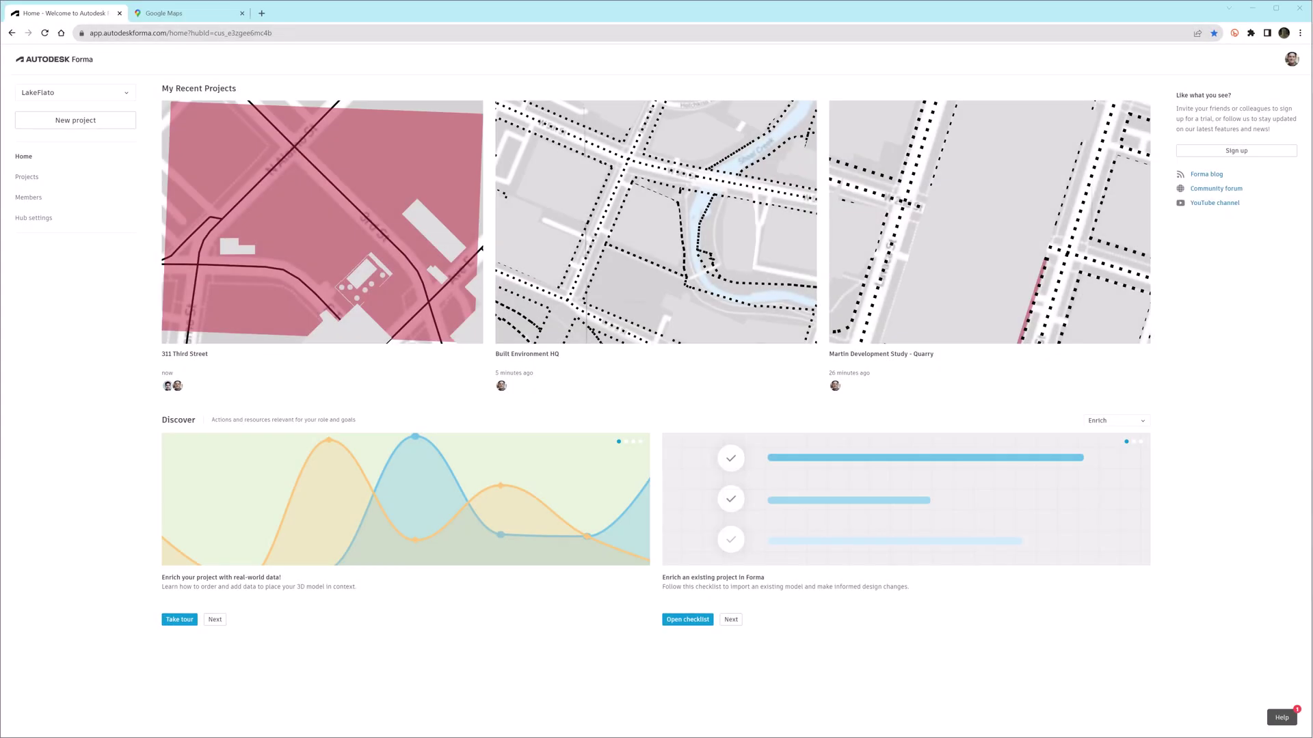
Look at the downtown Austin riverfront in Google Maps, and return to the Forma home page
click(175, 15)
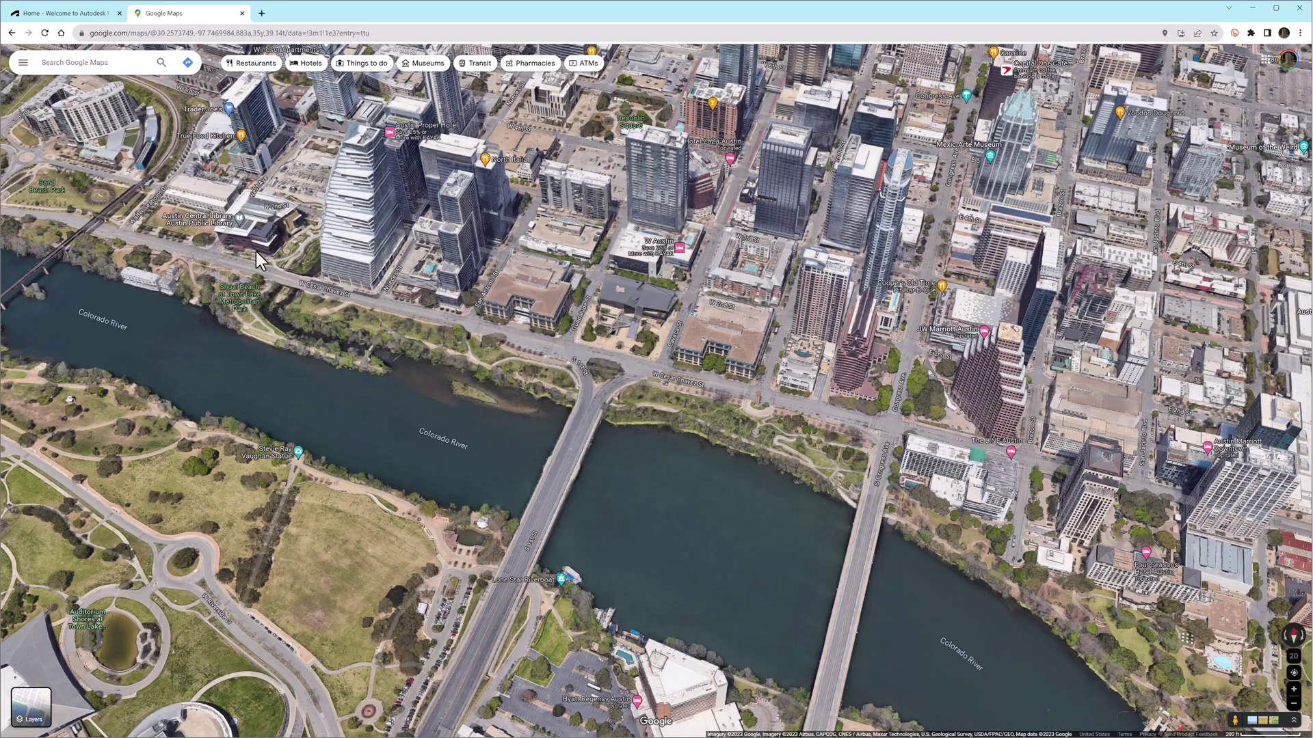
click(67, 16)
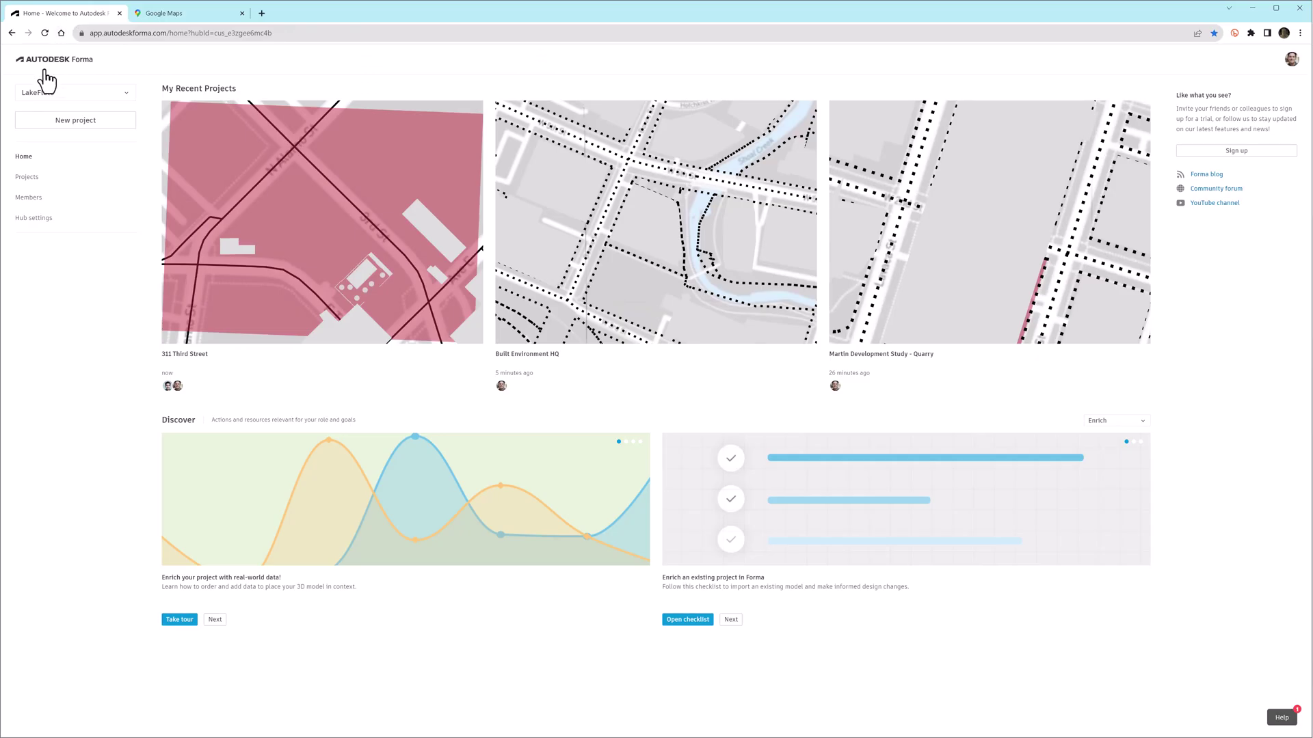
Create a new project in Austin with a map area covering the southern part of downtown and the Colorado River
click(60, 123)
text(austin)
click(454, 377)
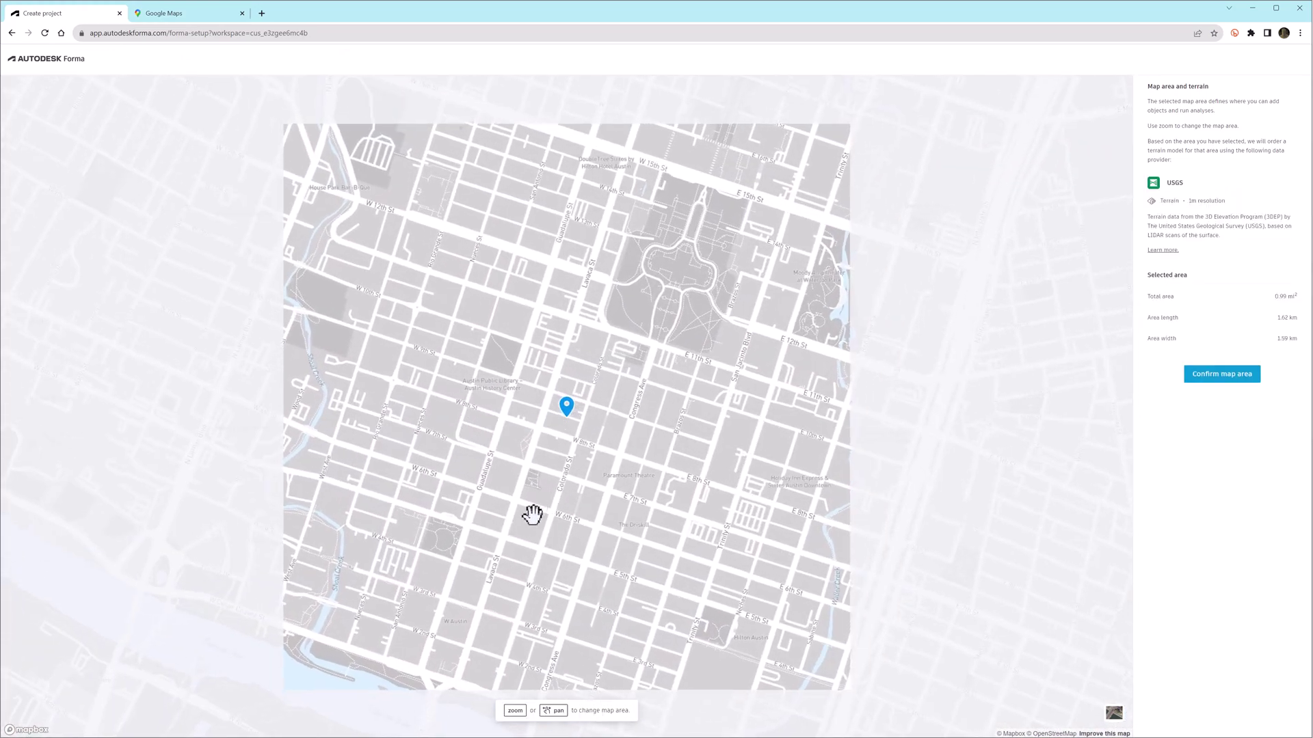
drag(558, 457, 671, 336)
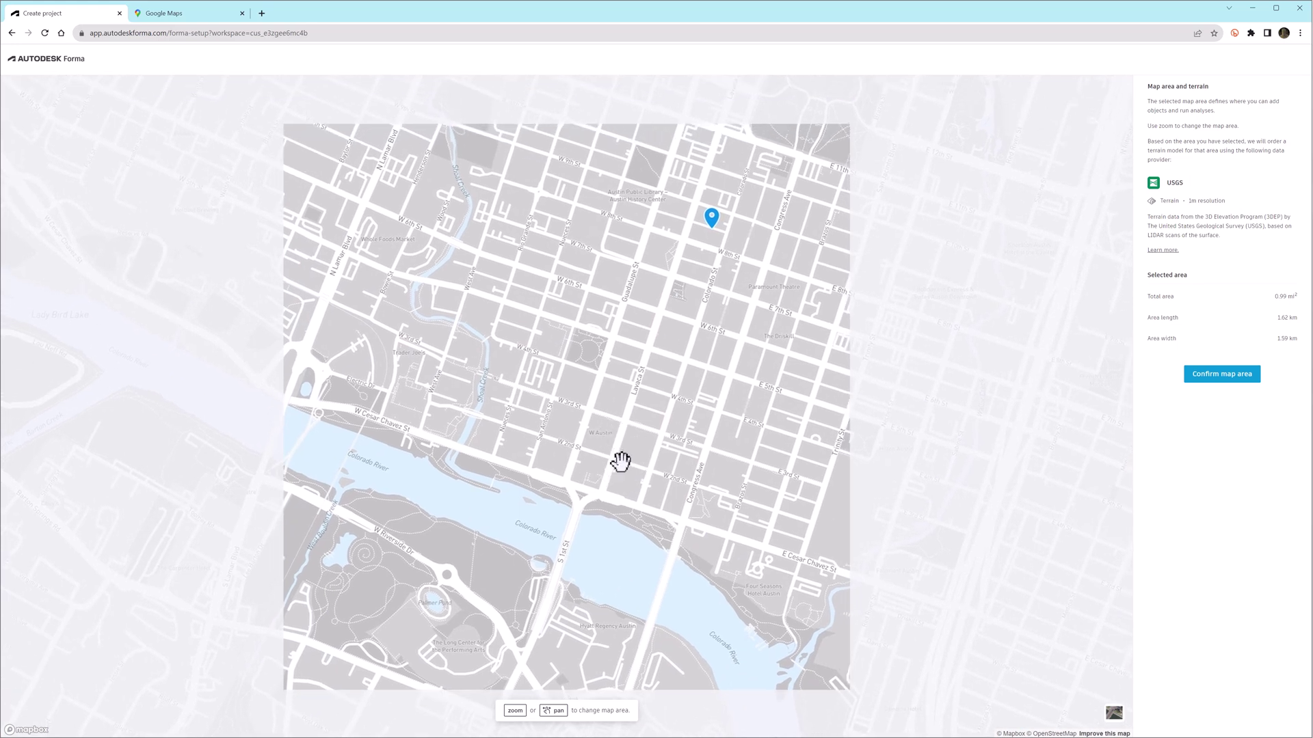
click(1204, 377)
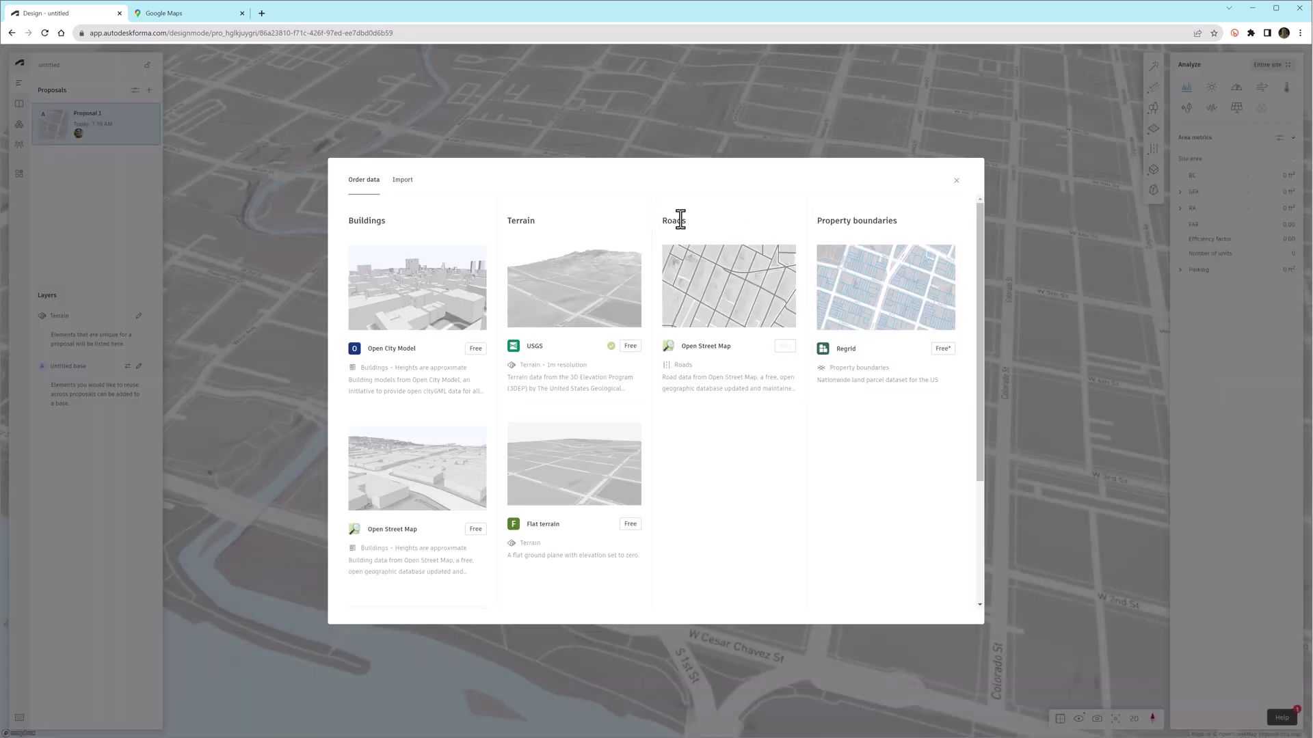
Order the free Open City Model buildings, USGS terrain and Open Street Map roads data for the site
scroll(396, 448, down, 3)
scroll(399, 352, up, 3)
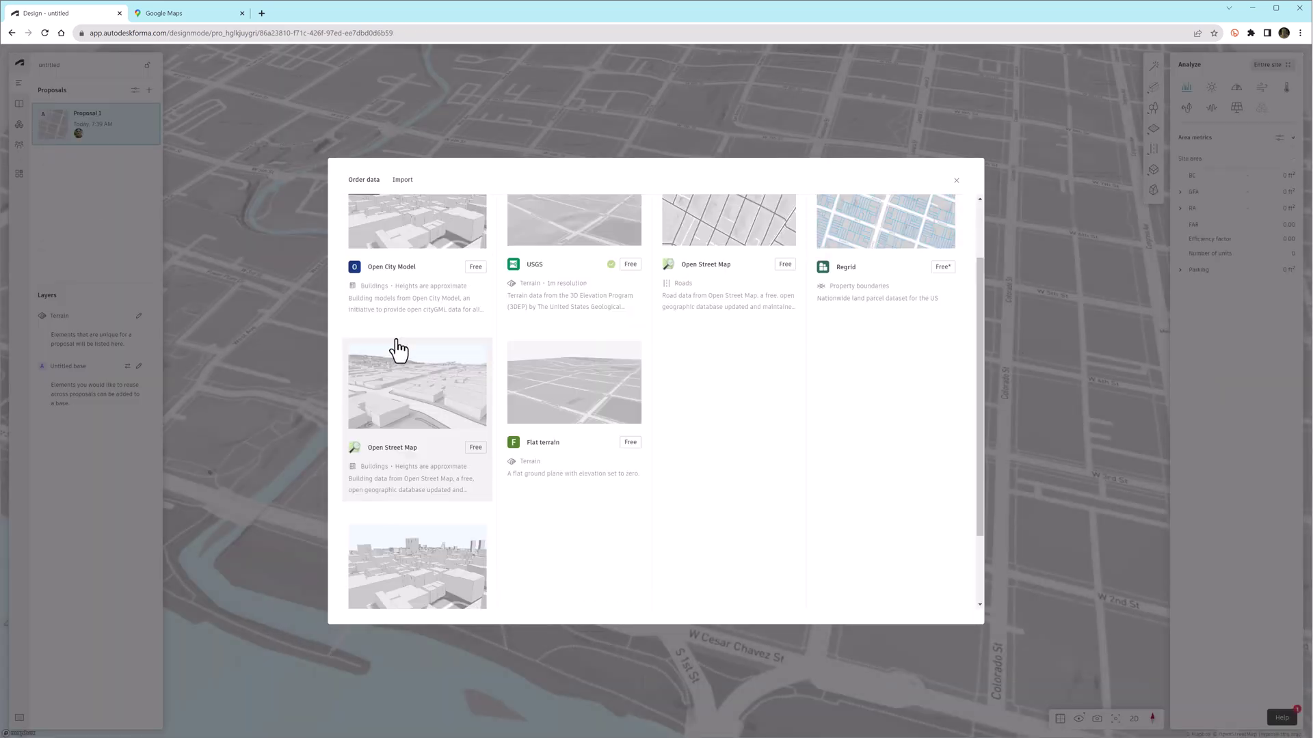
click(476, 347)
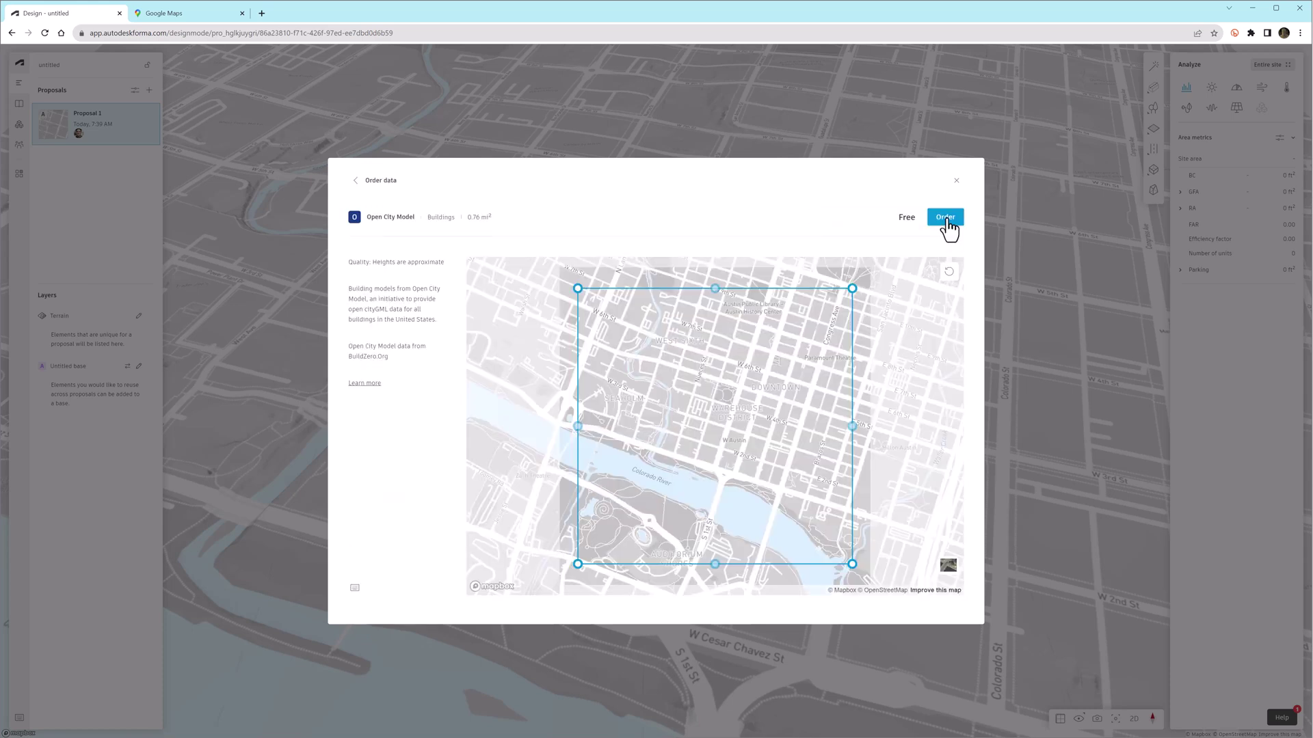
click(630, 345)
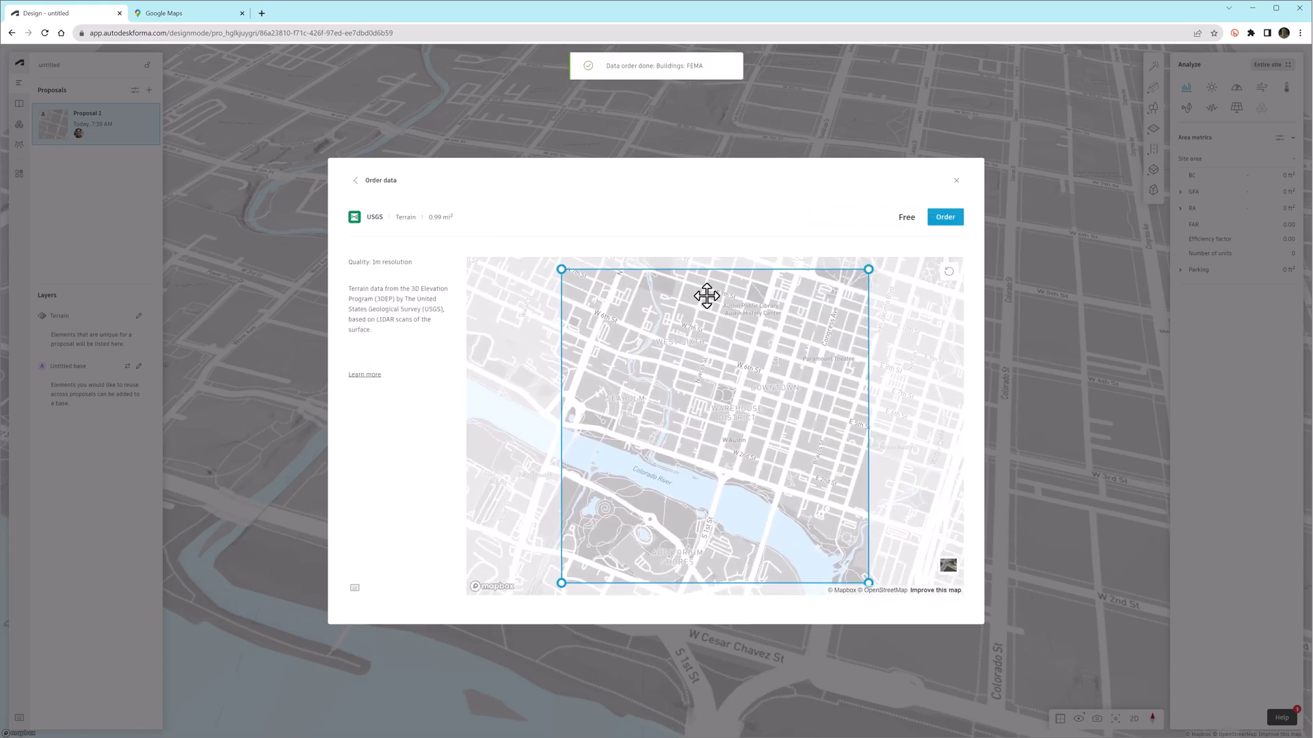
click(945, 220)
click(791, 345)
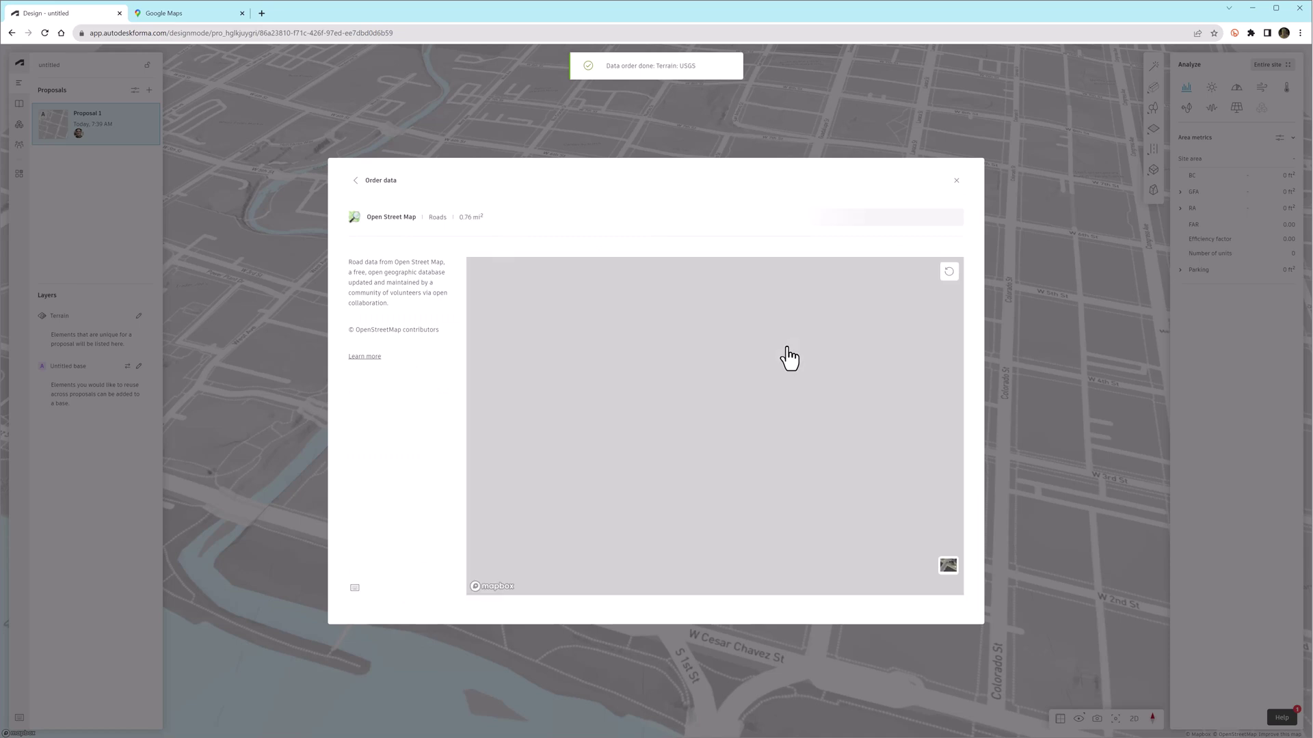
click(945, 218)
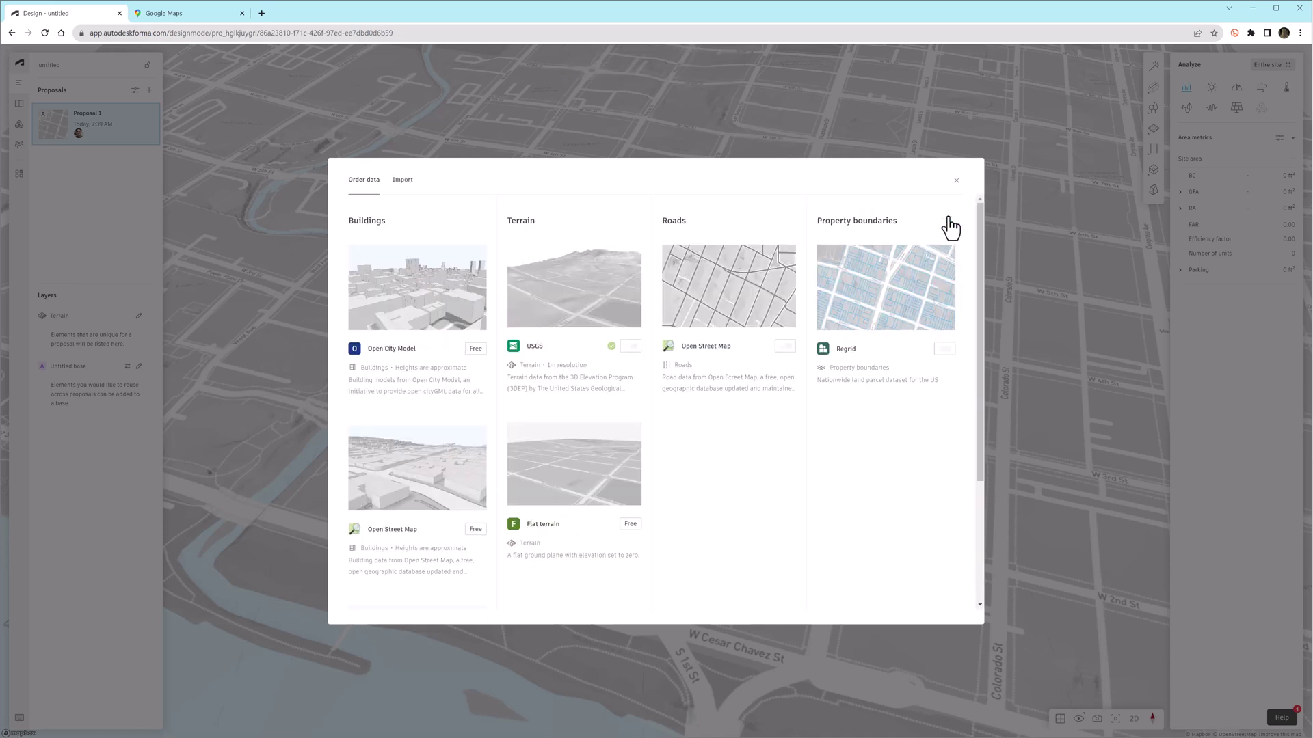
Order Regrid property boundaries for an area of about 0.17 mi² covering the downtown blocks north of the river
click(940, 294)
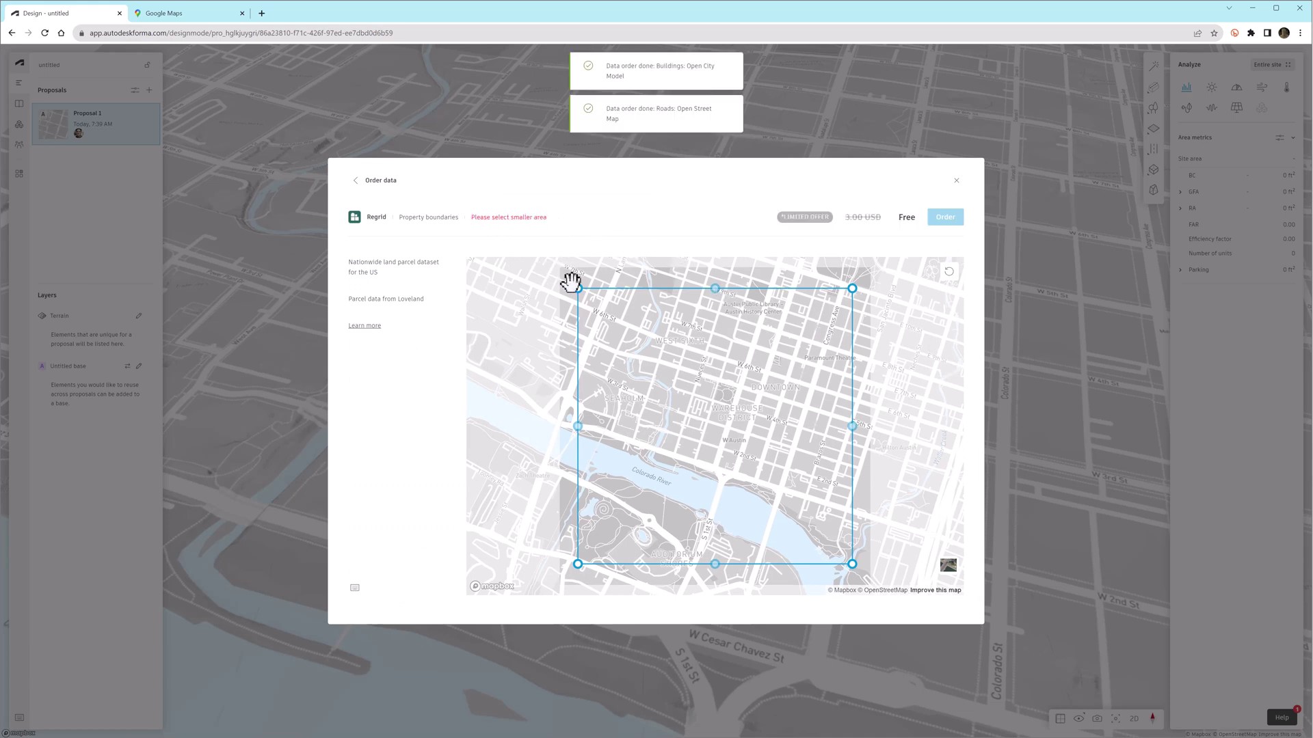
drag(577, 290, 651, 344)
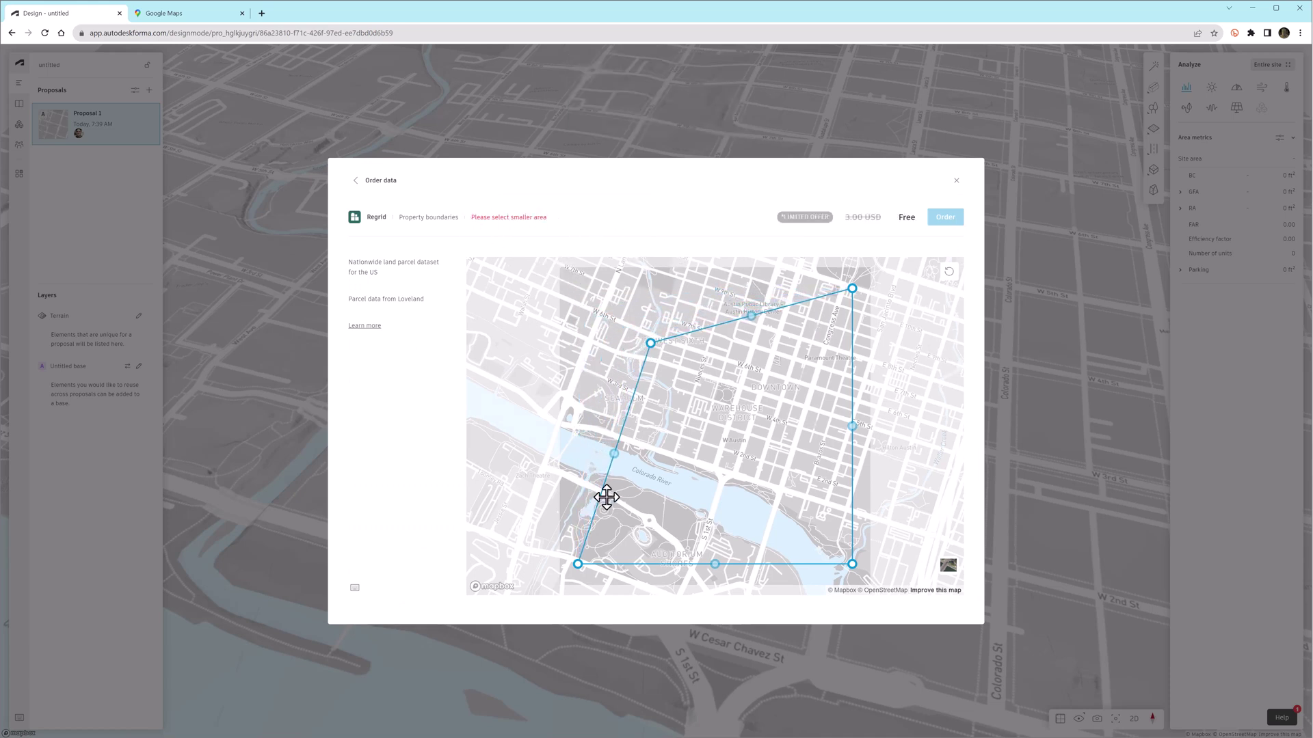
drag(581, 564, 625, 452)
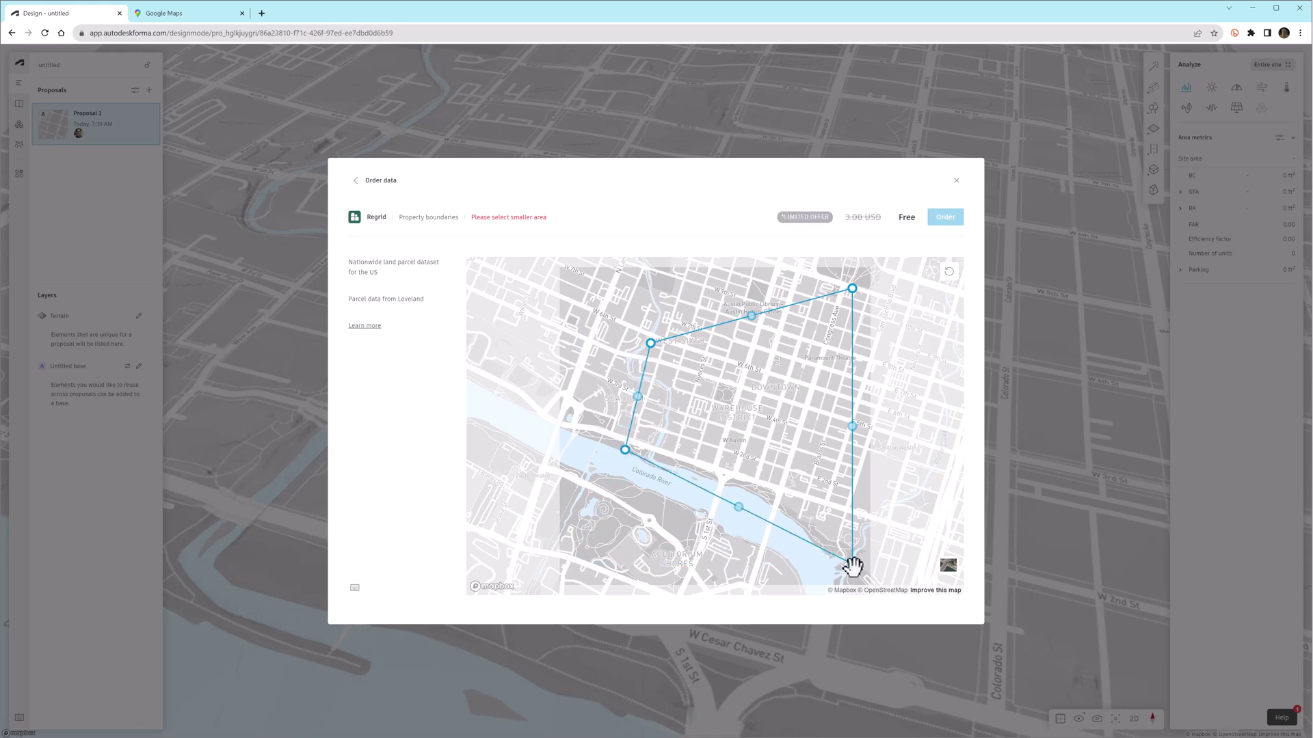
drag(851, 565, 772, 496)
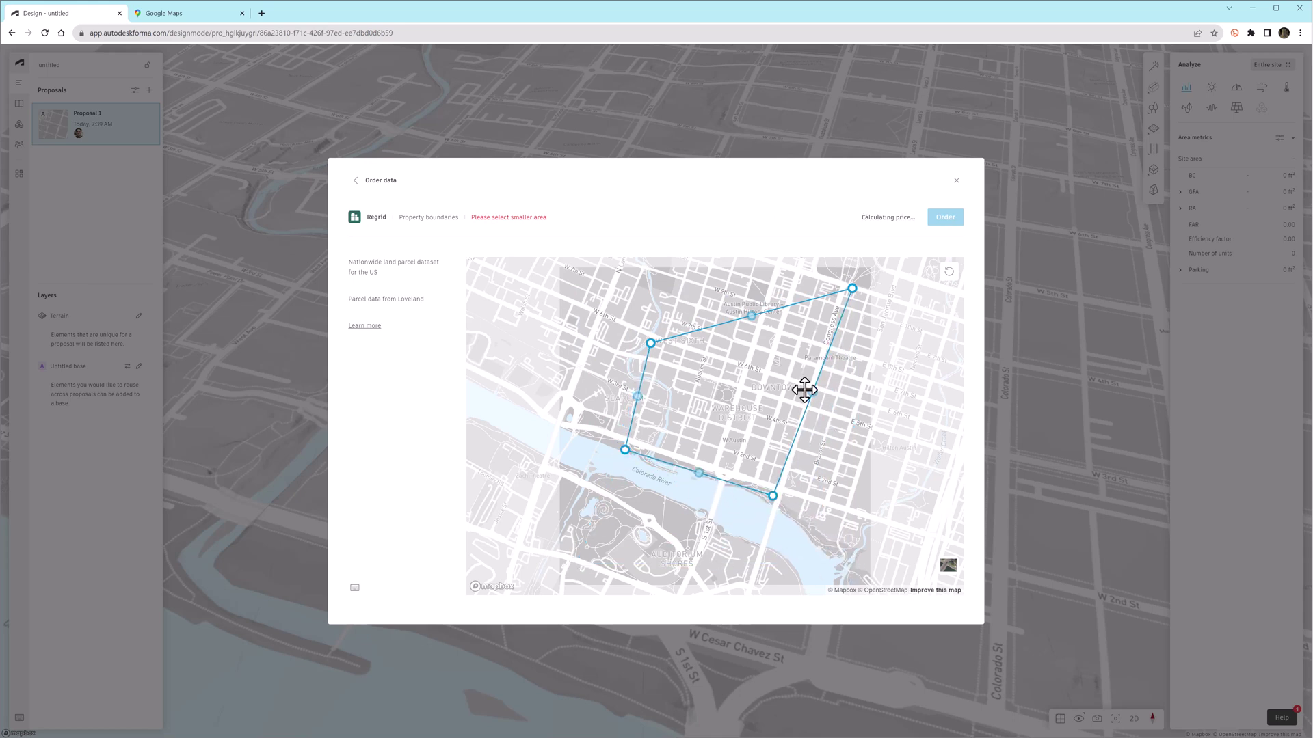
drag(852, 289, 804, 396)
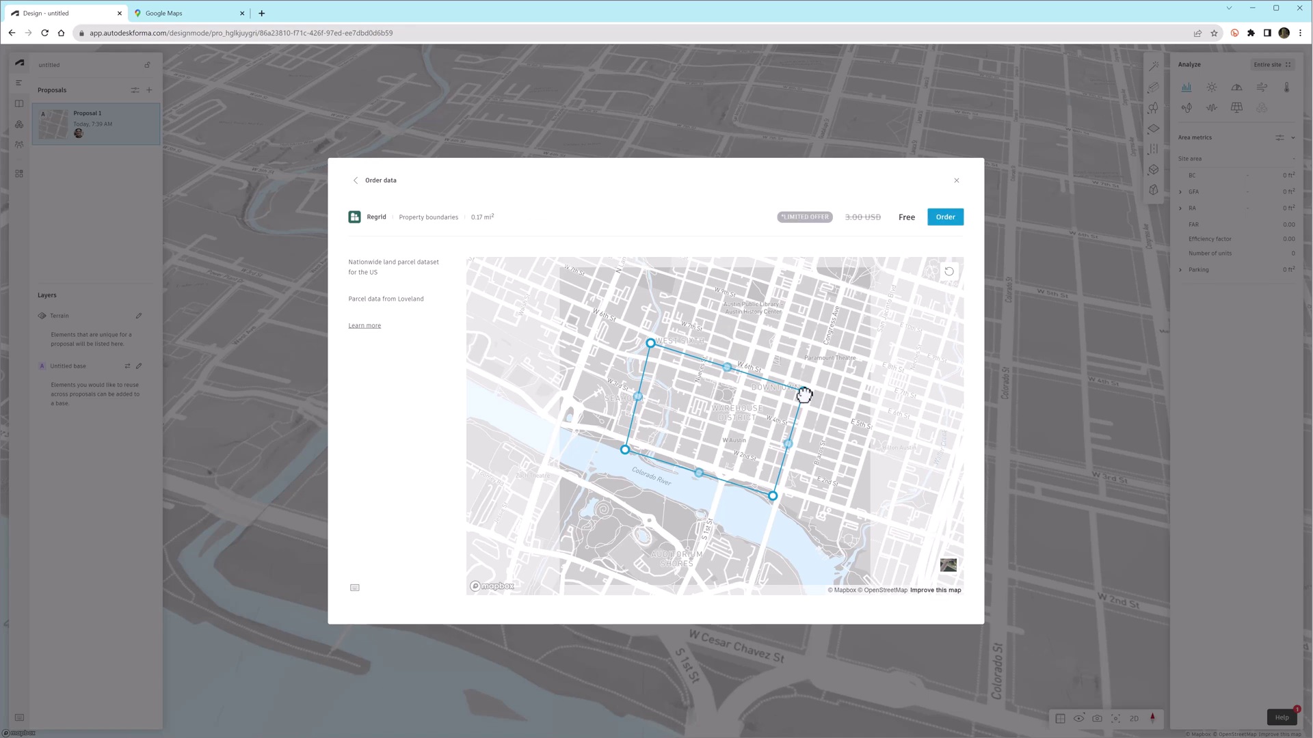
click(945, 218)
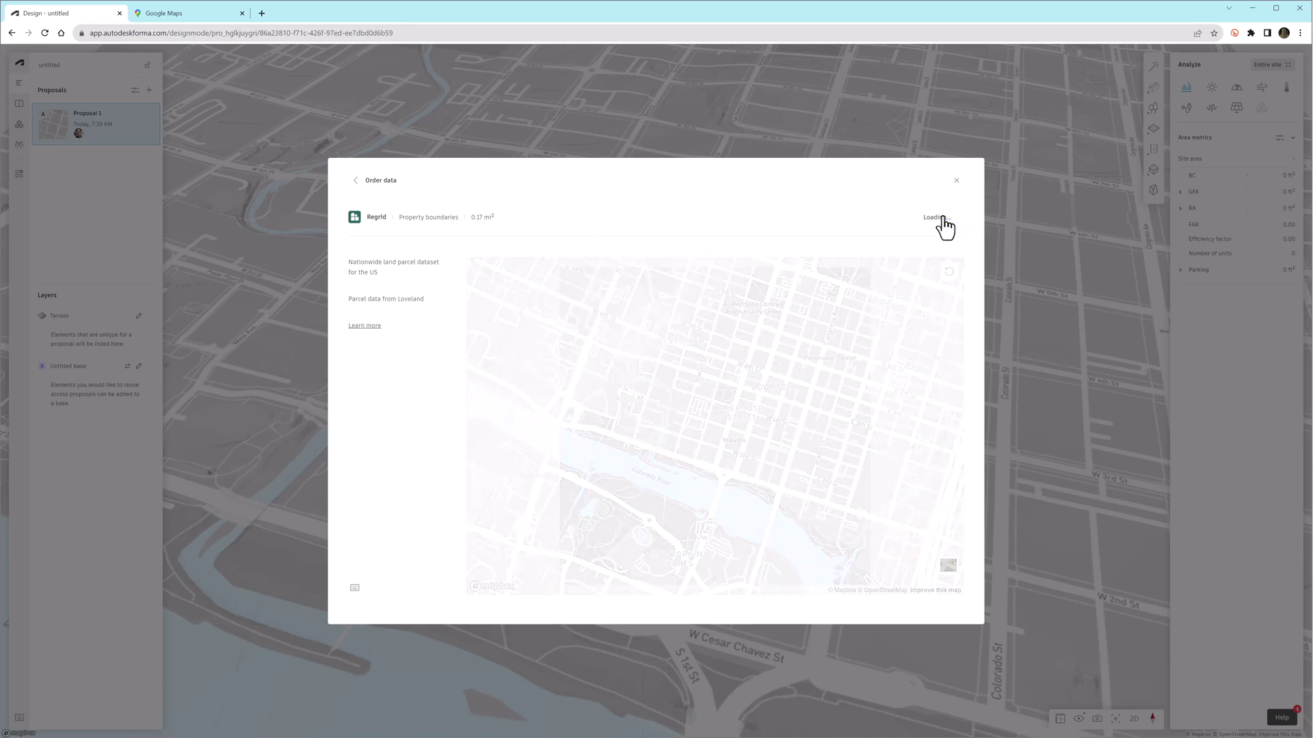
click(955, 180)
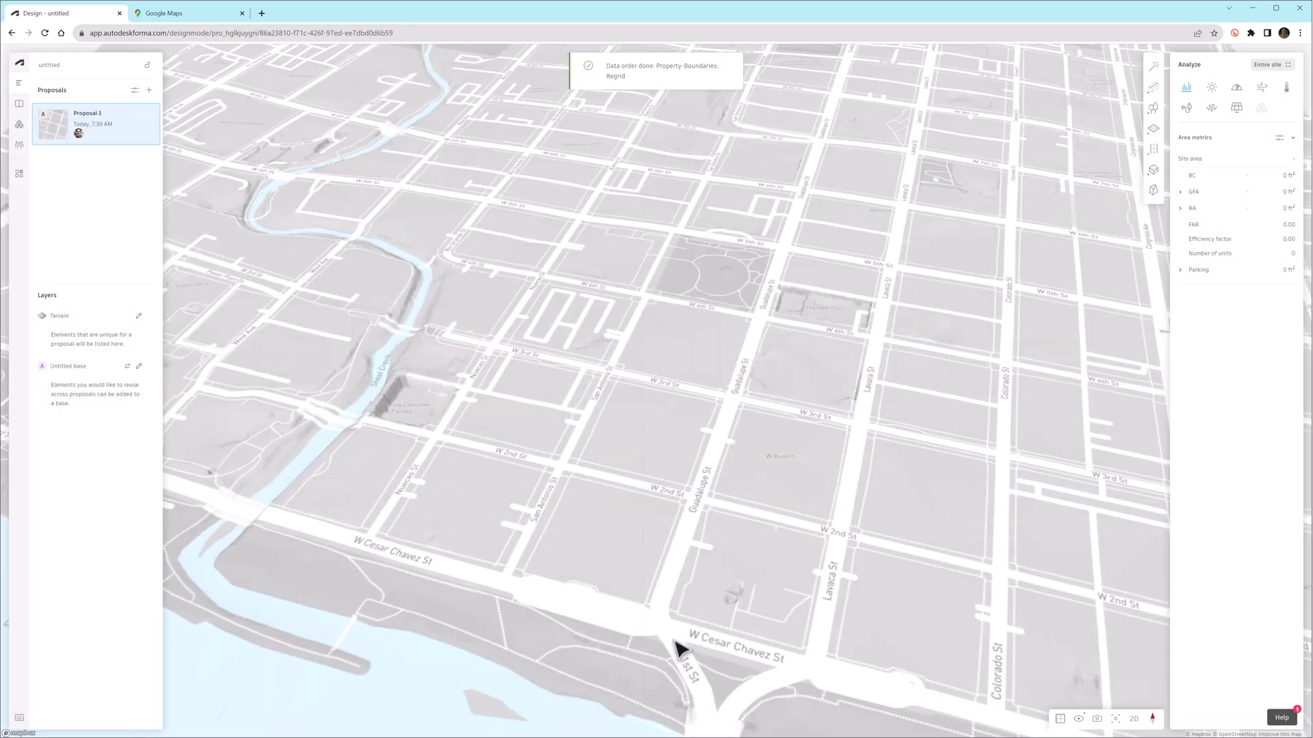
Add the ordered property boundaries, roads and buildings from the project library to the proposal
scroll(691, 632, down, 5)
drag(680, 615, 727, 366)
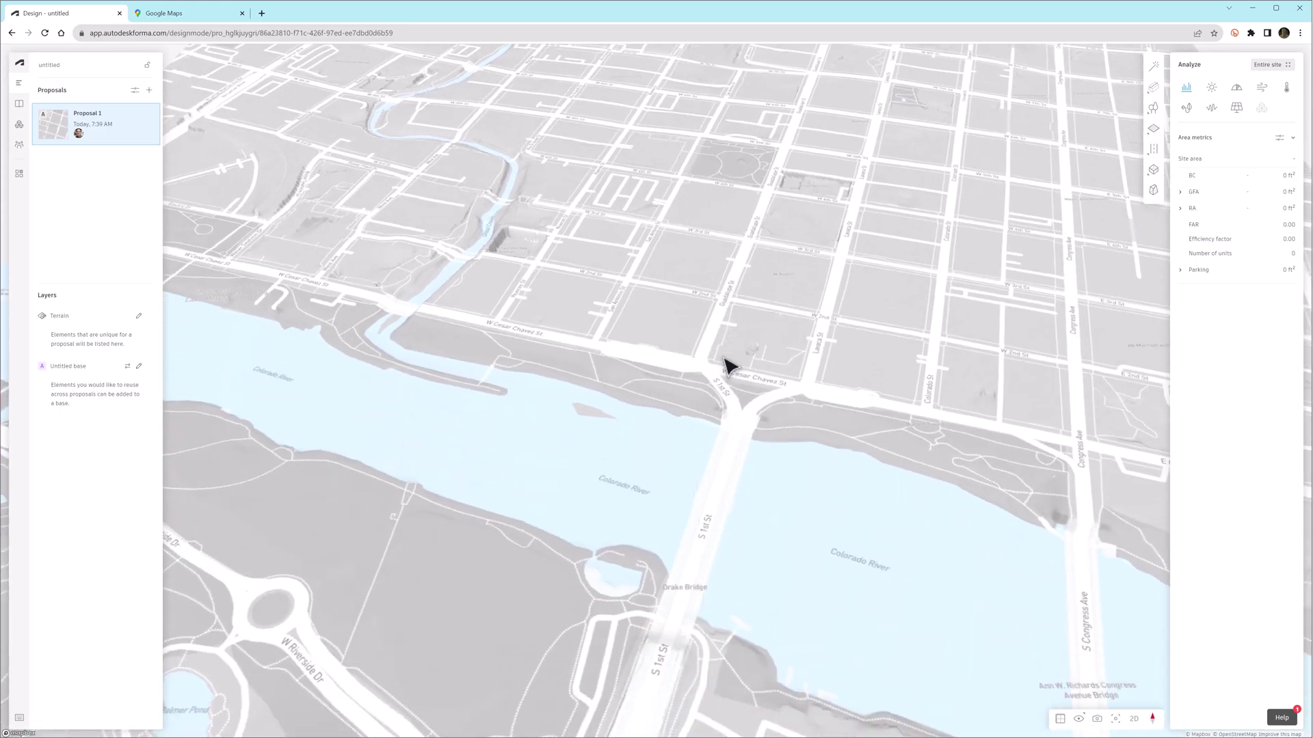
mouse_move(772, 484)
right_down()
mouse_move(718, 460)
mouse_move(689, 426)
mouse_move(756, 476)
right_up()
scroll(683, 419, up, 3)
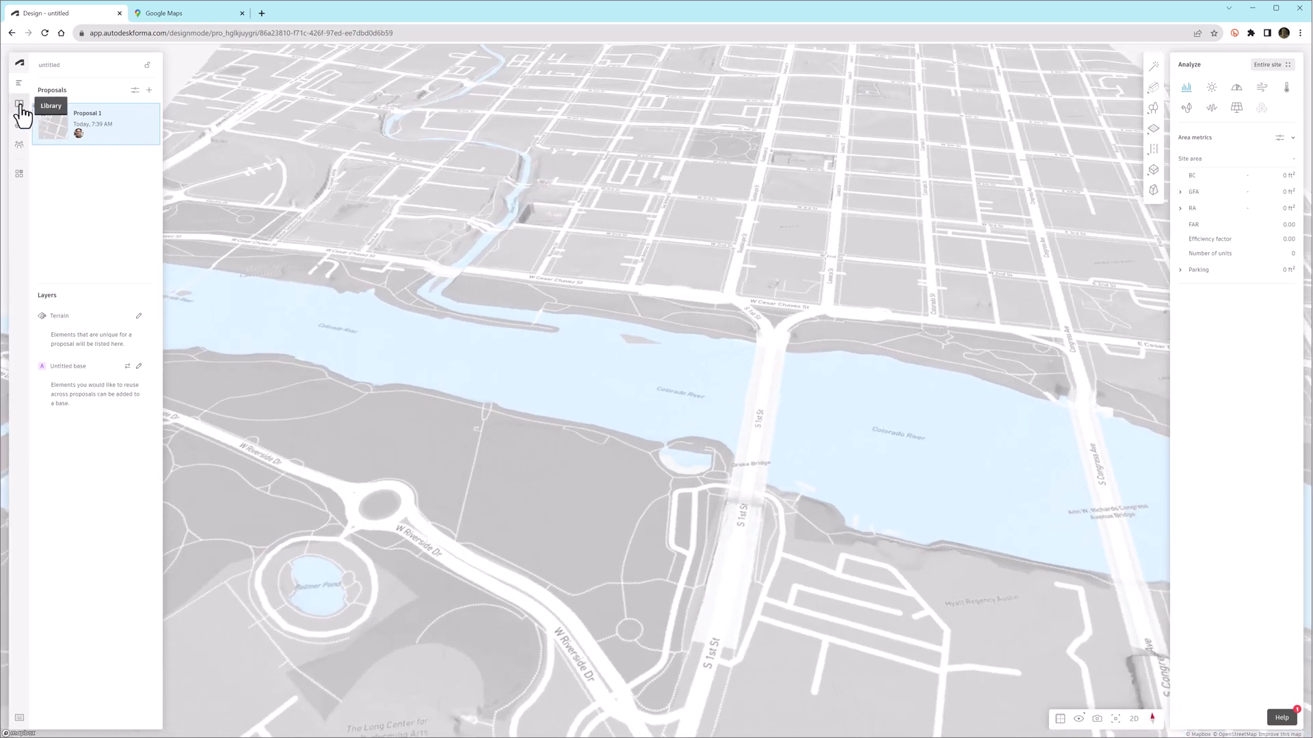
click(20, 106)
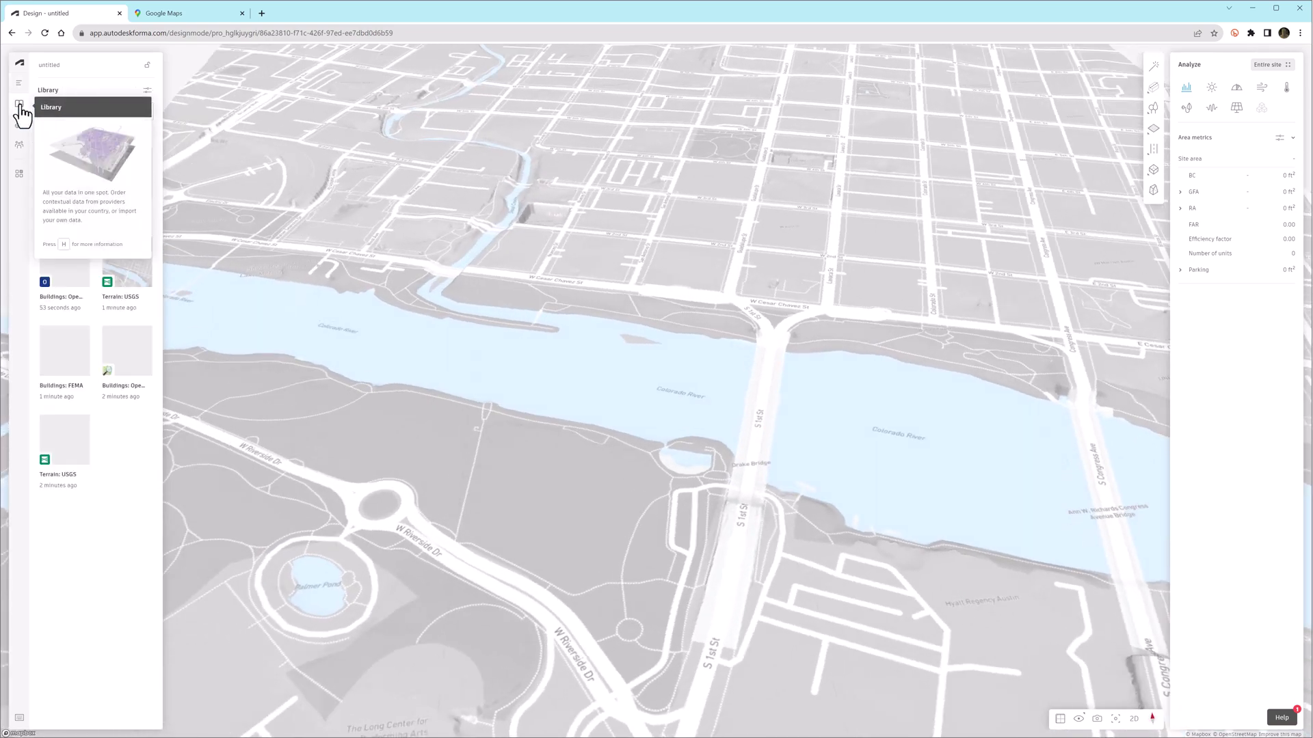
click(65, 173)
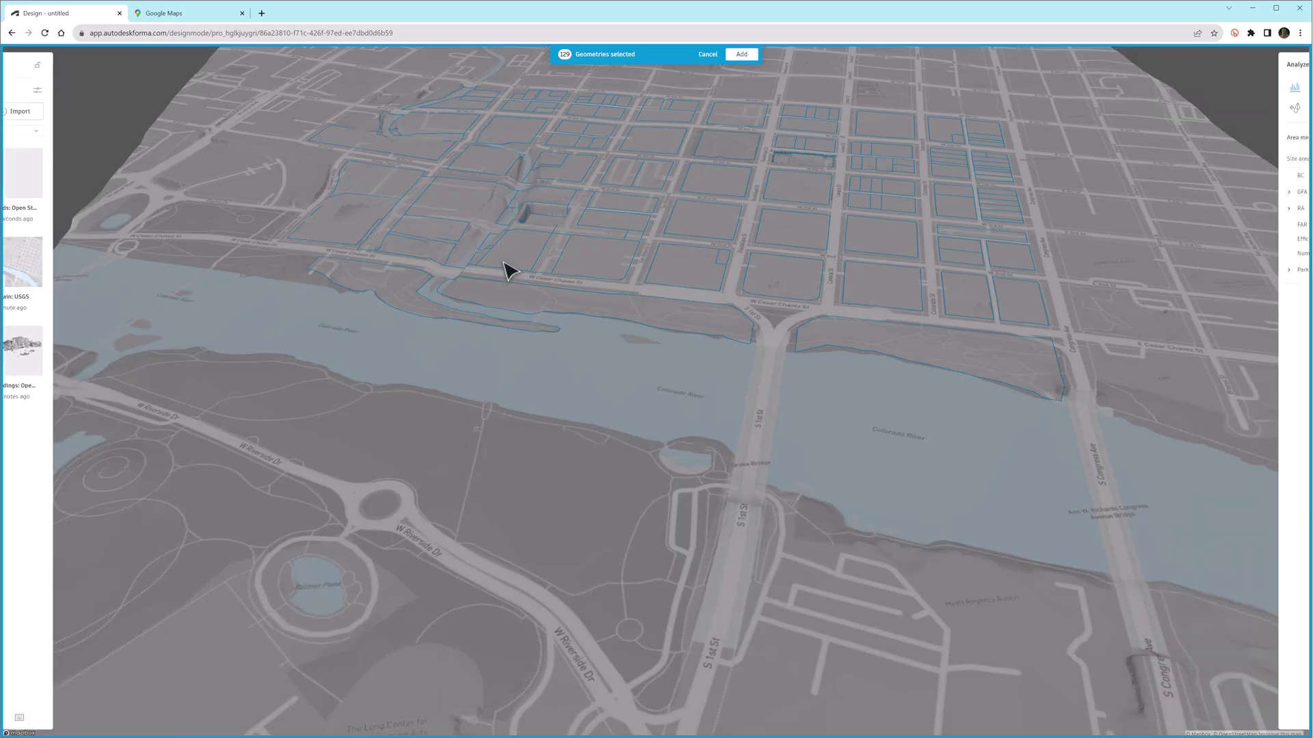
click(737, 57)
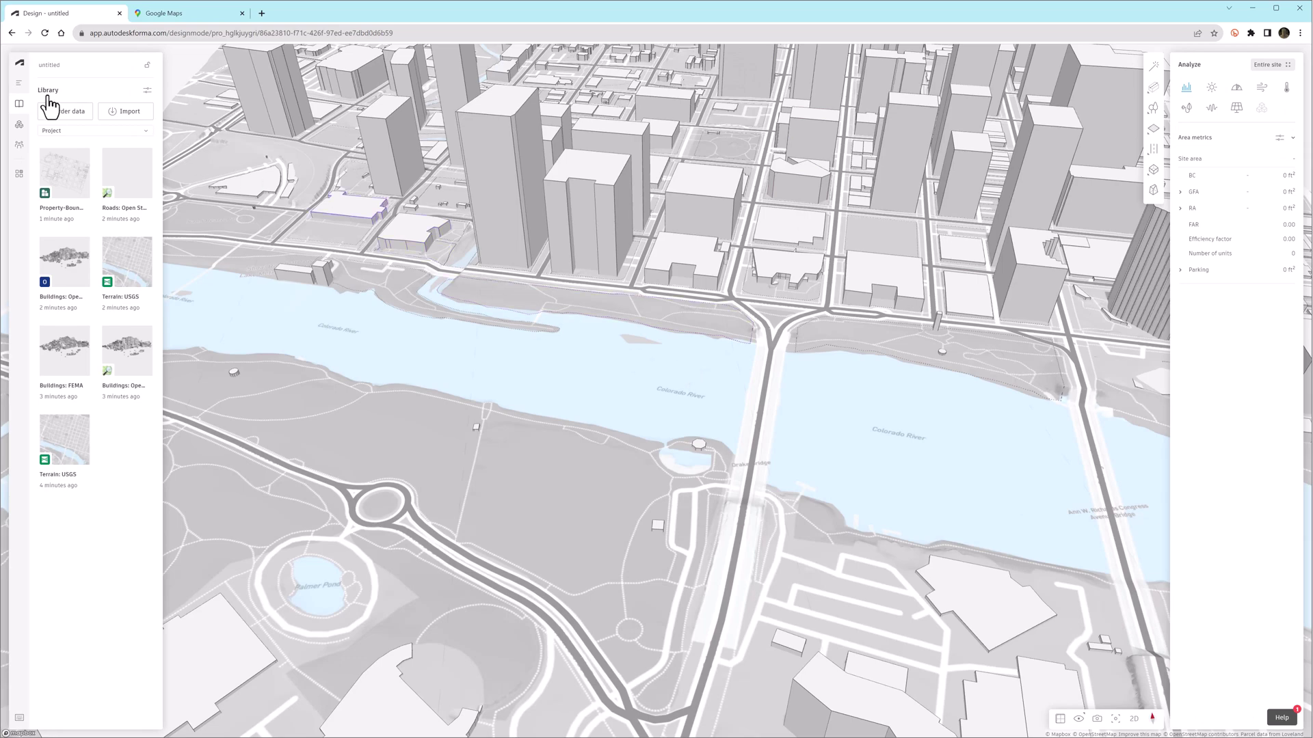
Rename Proposal 1 to "Existing Conditions"
right_drag(586, 345, 823, 404)
double_click(151, 123)
text(Exi)
key(Return)
Duplicate the Existing Conditions proposal and name the copy "Exploration A"
click(153, 122)
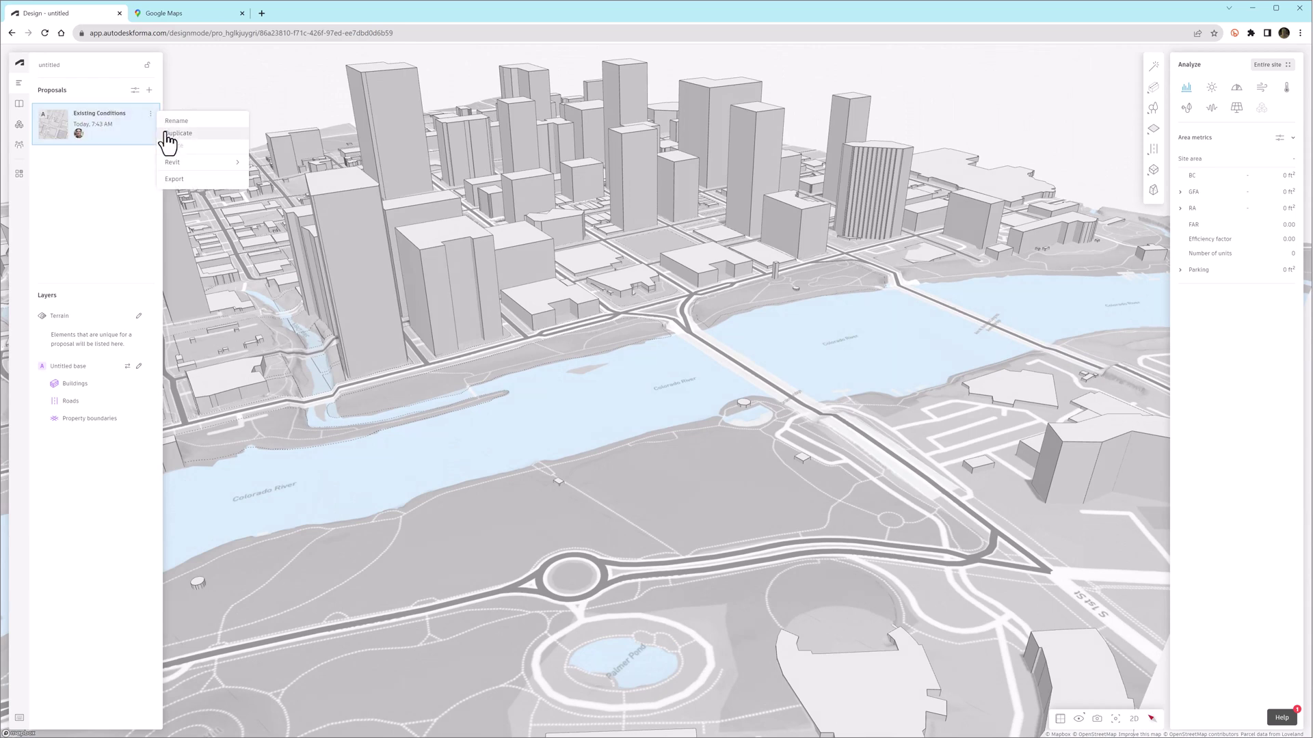
click(167, 136)
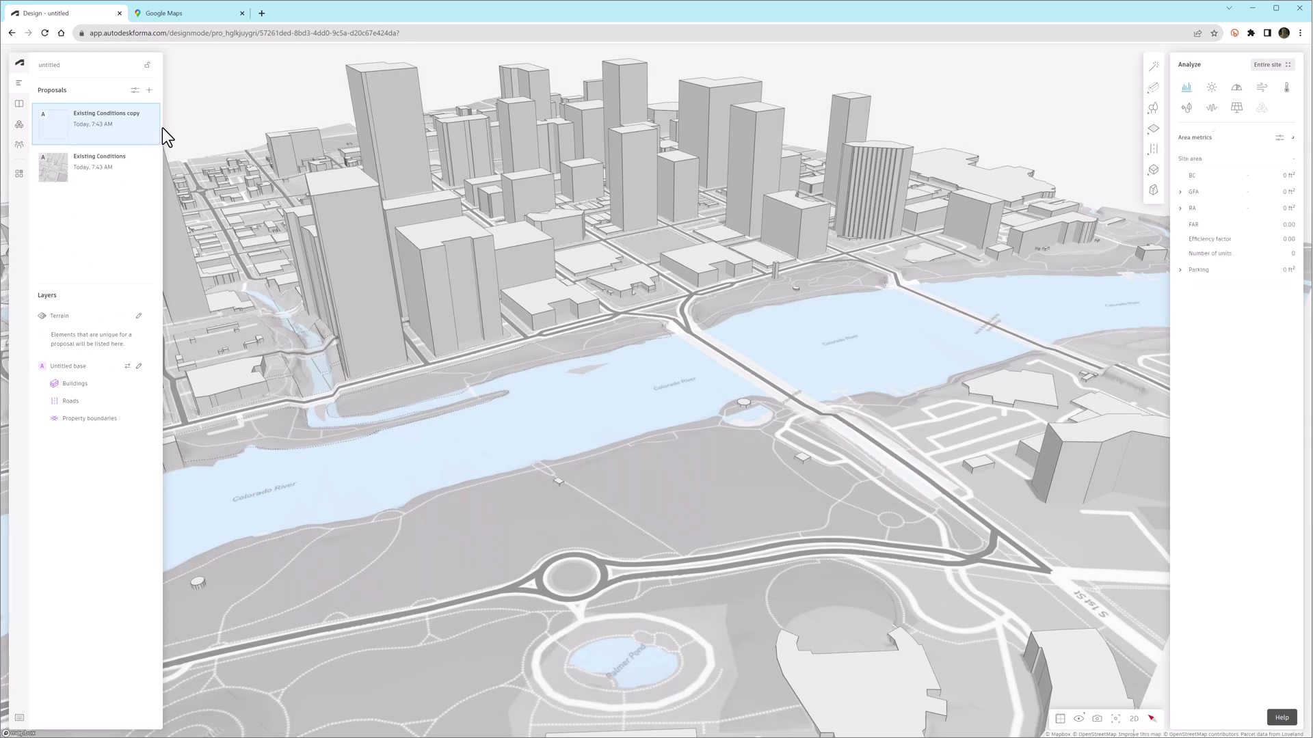
click(152, 117)
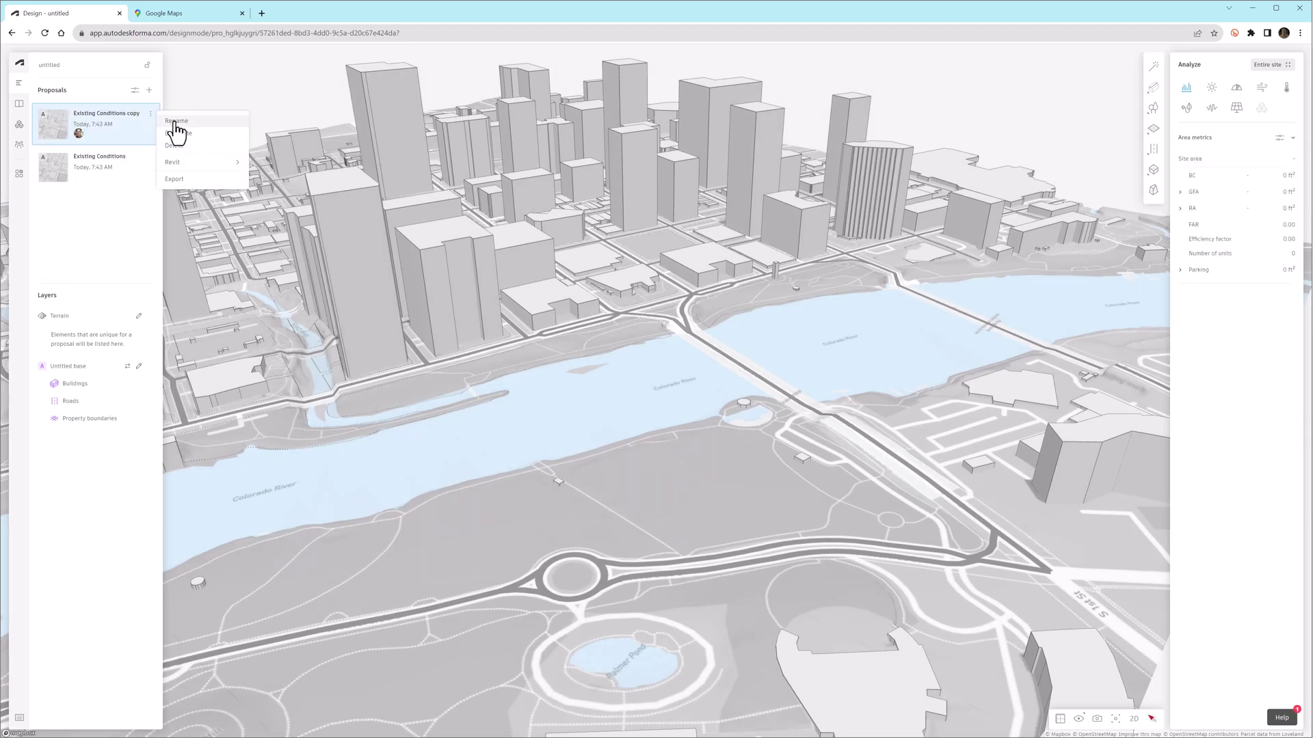
click(174, 121)
text(Exploration A)
key(Return)
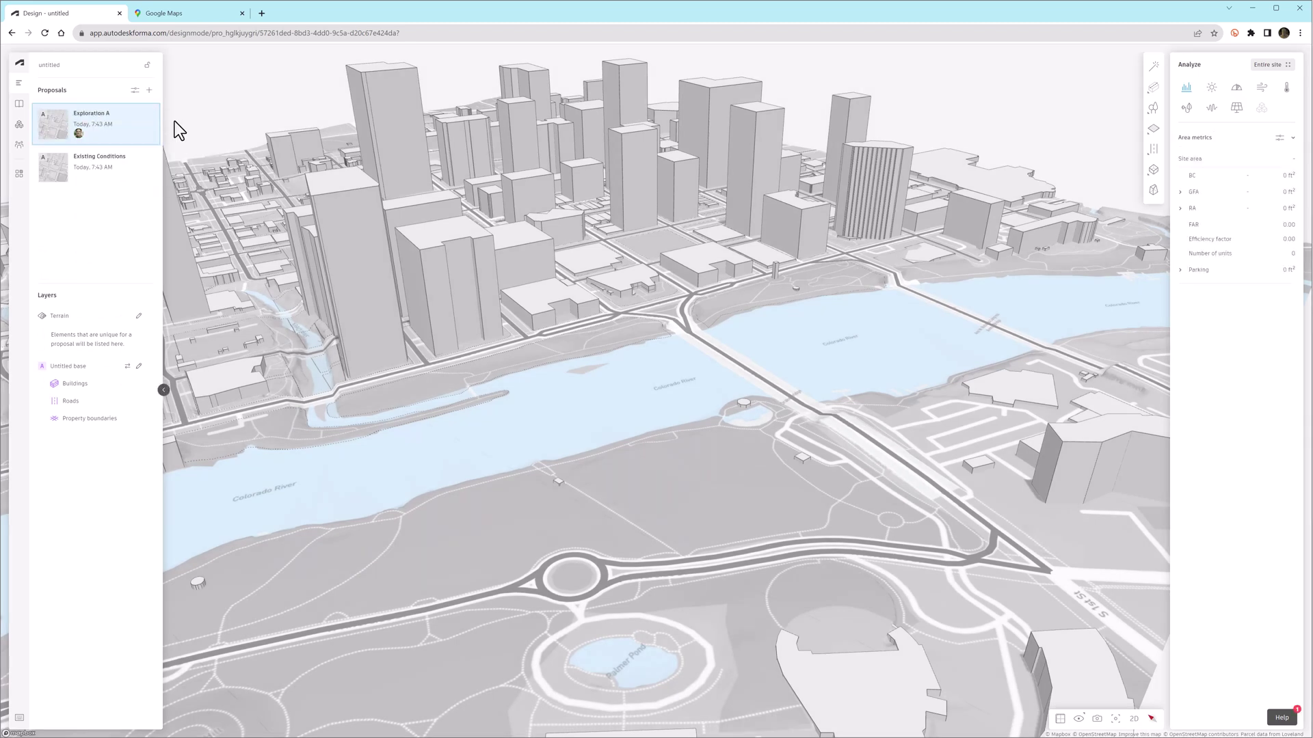
Open the Existing Conditions proposal and toggle the visibility of its Buildings and Property boundaries layers off and on again
click(100, 164)
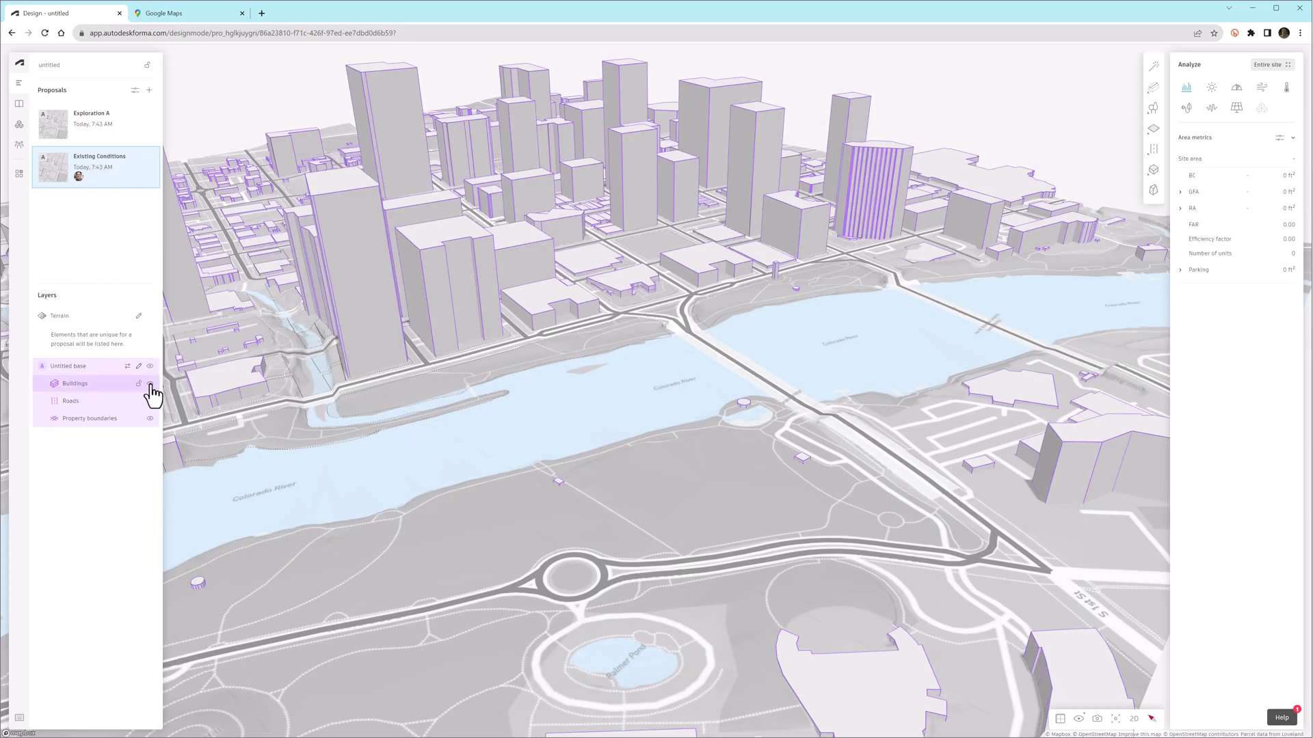
click(150, 385)
click(150, 384)
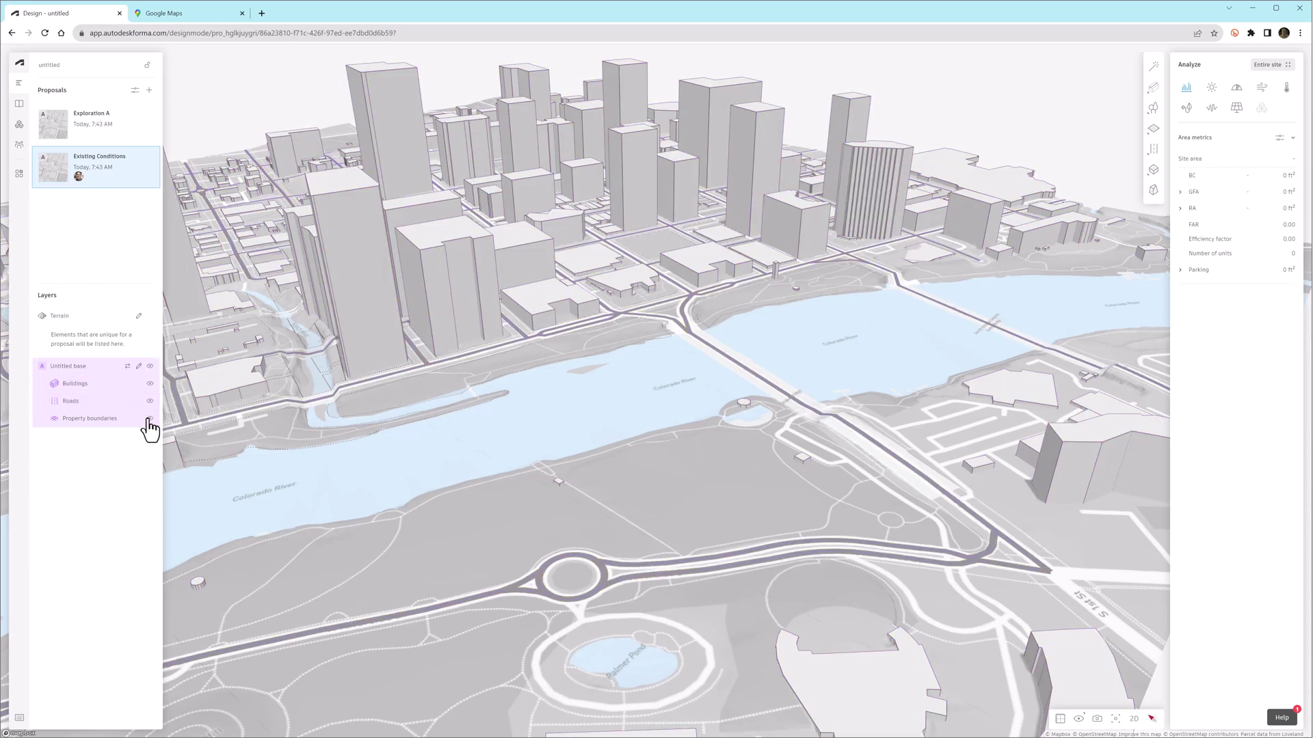
click(149, 418)
click(149, 418)
Edit the base and move the low riverfront building between the two bridges into the Existing Conditions proposal
right_drag(193, 396, 752, 328)
click(752, 328)
right_click(736, 311)
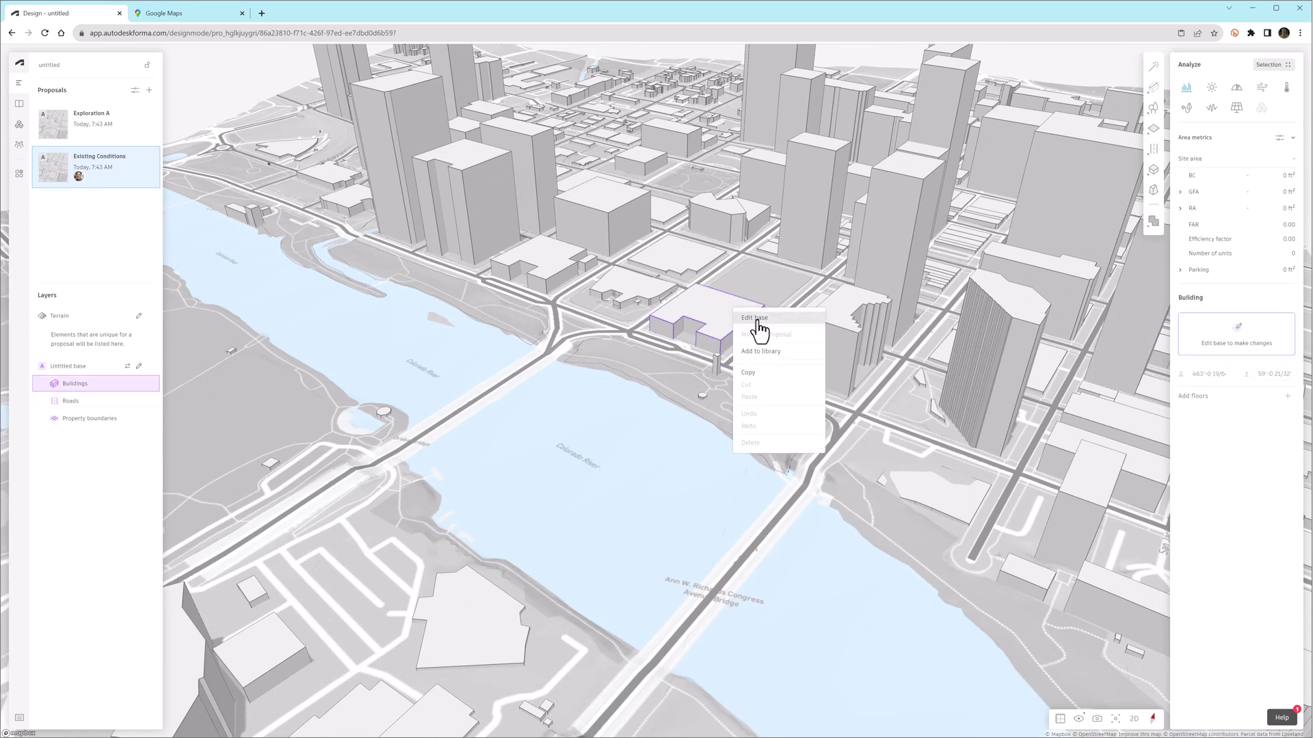
click(755, 318)
right_click(731, 318)
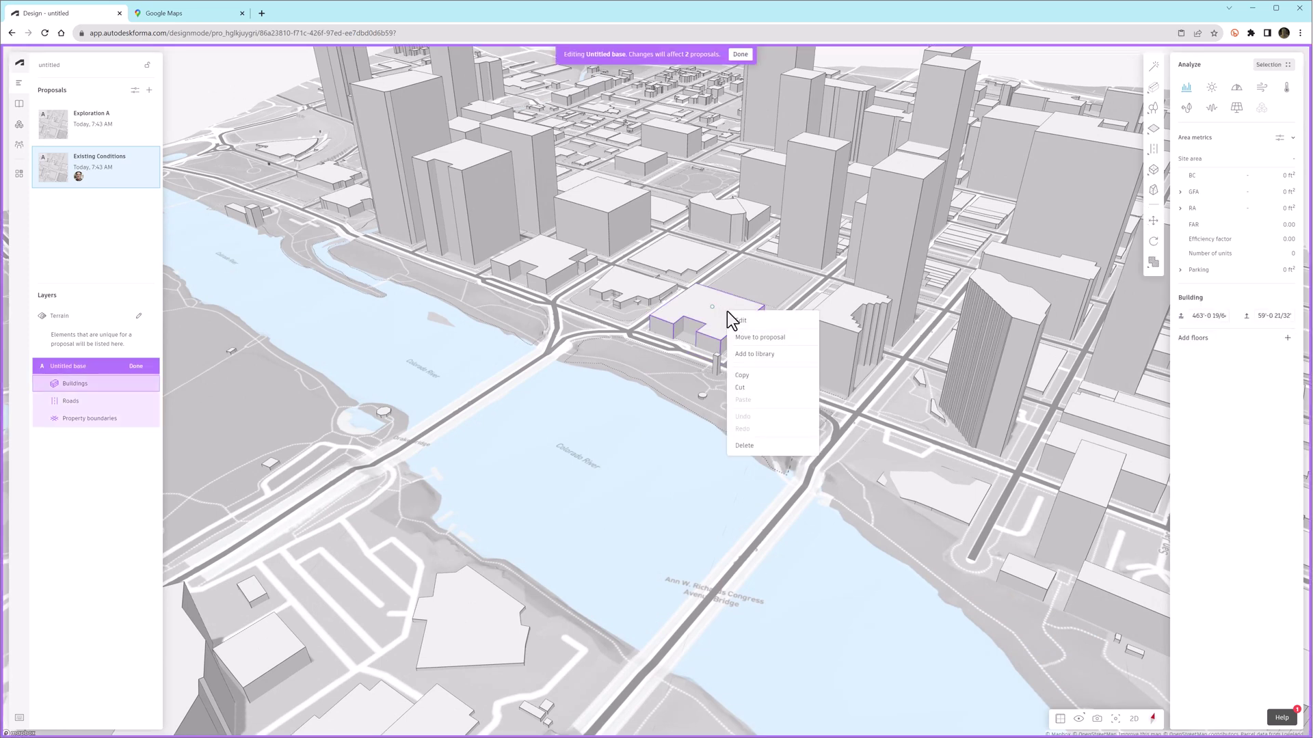
click(750, 346)
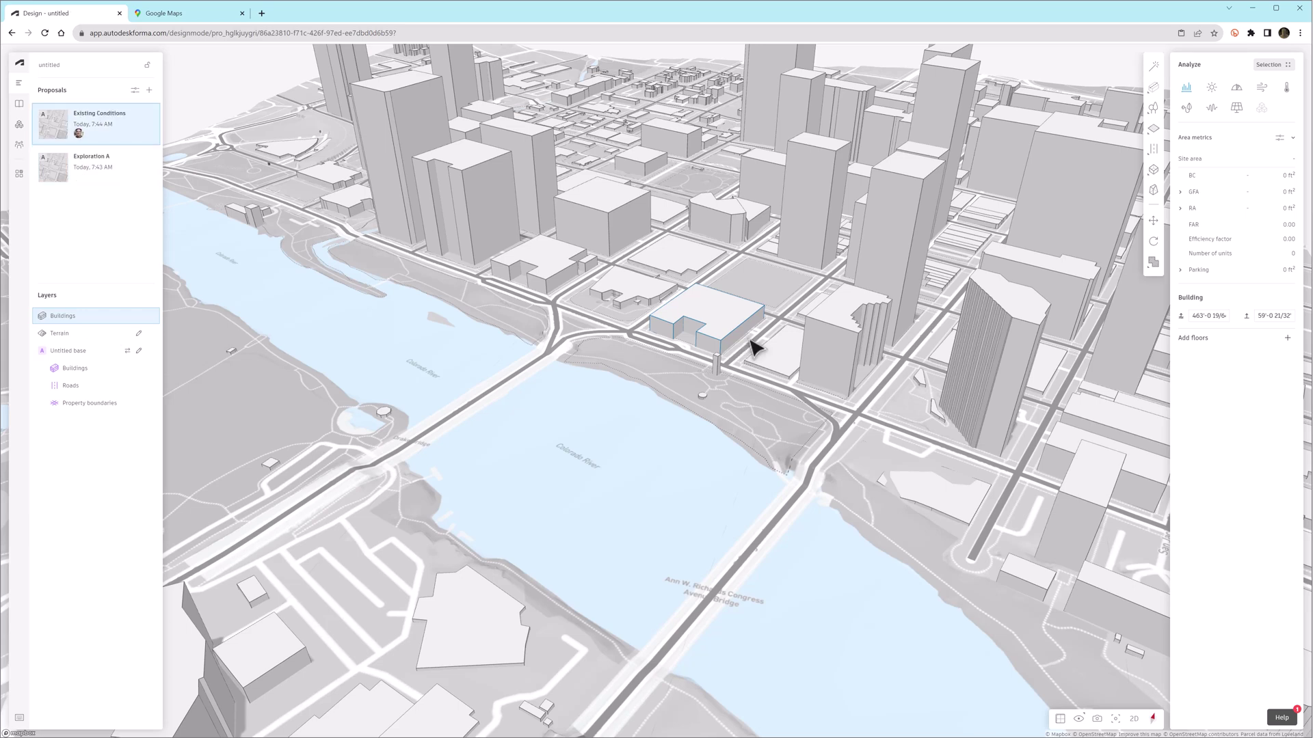
In Exploration A, create a site limit from the property boundary of the empty block farther from the river and name it Site A
click(91, 170)
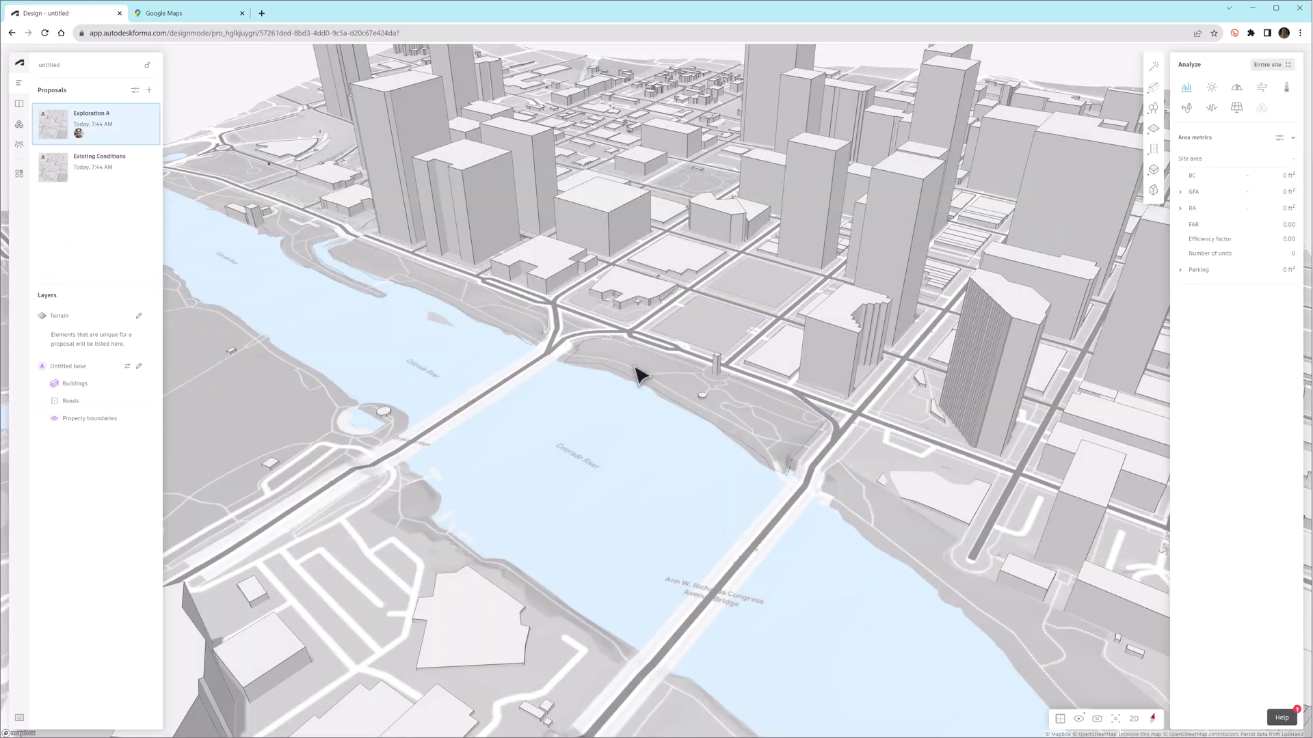
scroll(810, 281, up, 5)
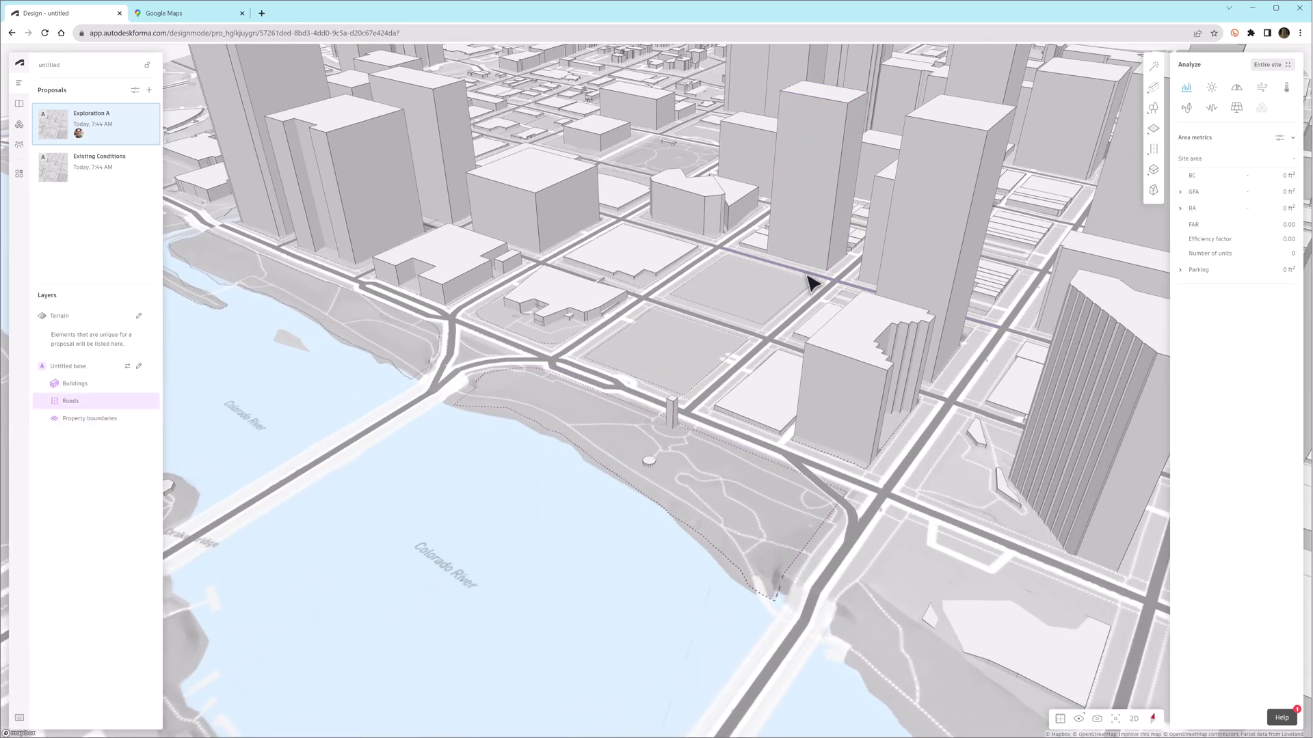
mouse_move(1159, 137)
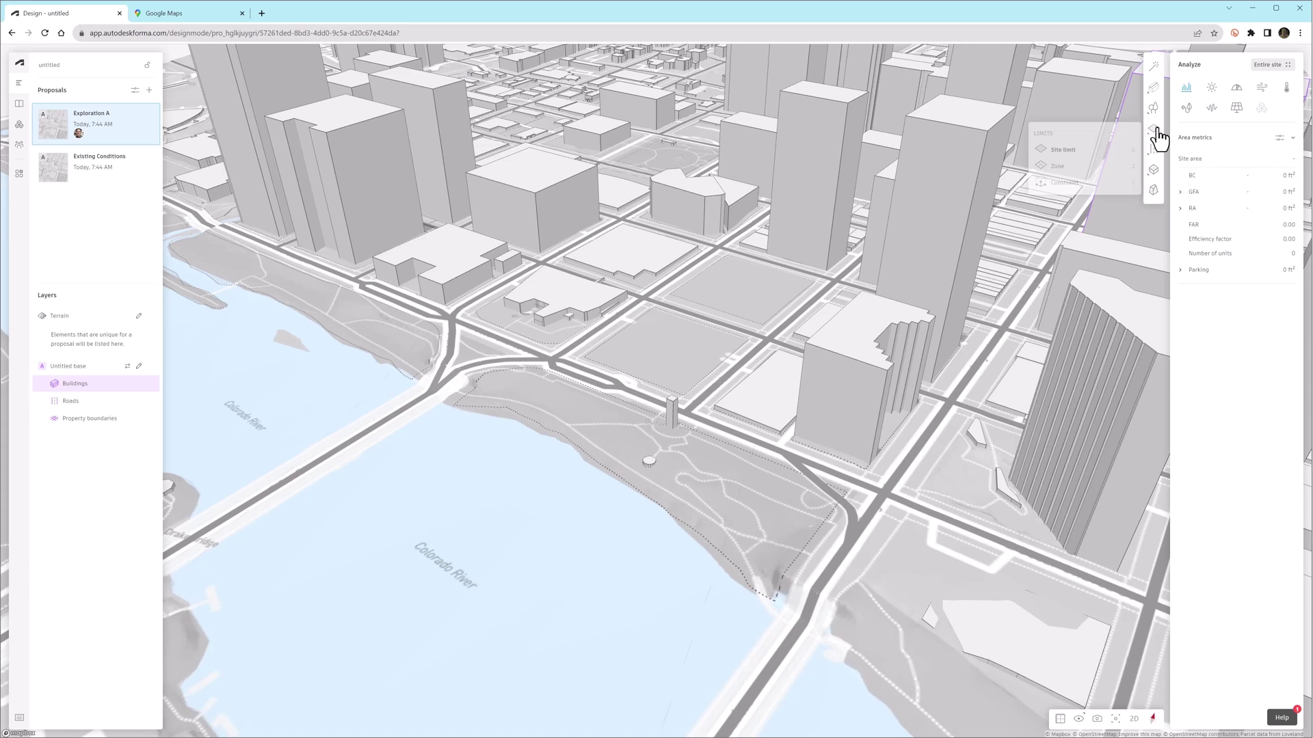
click(1156, 131)
click(1154, 167)
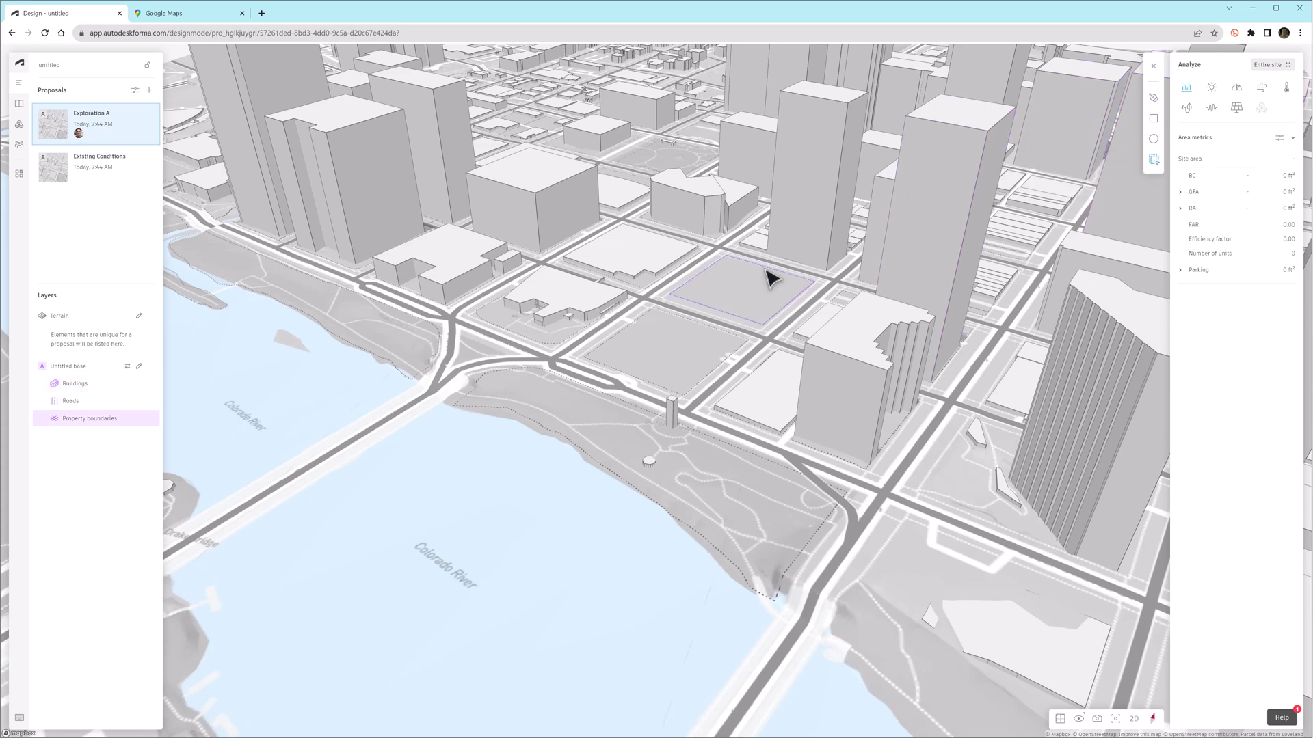
click(769, 275)
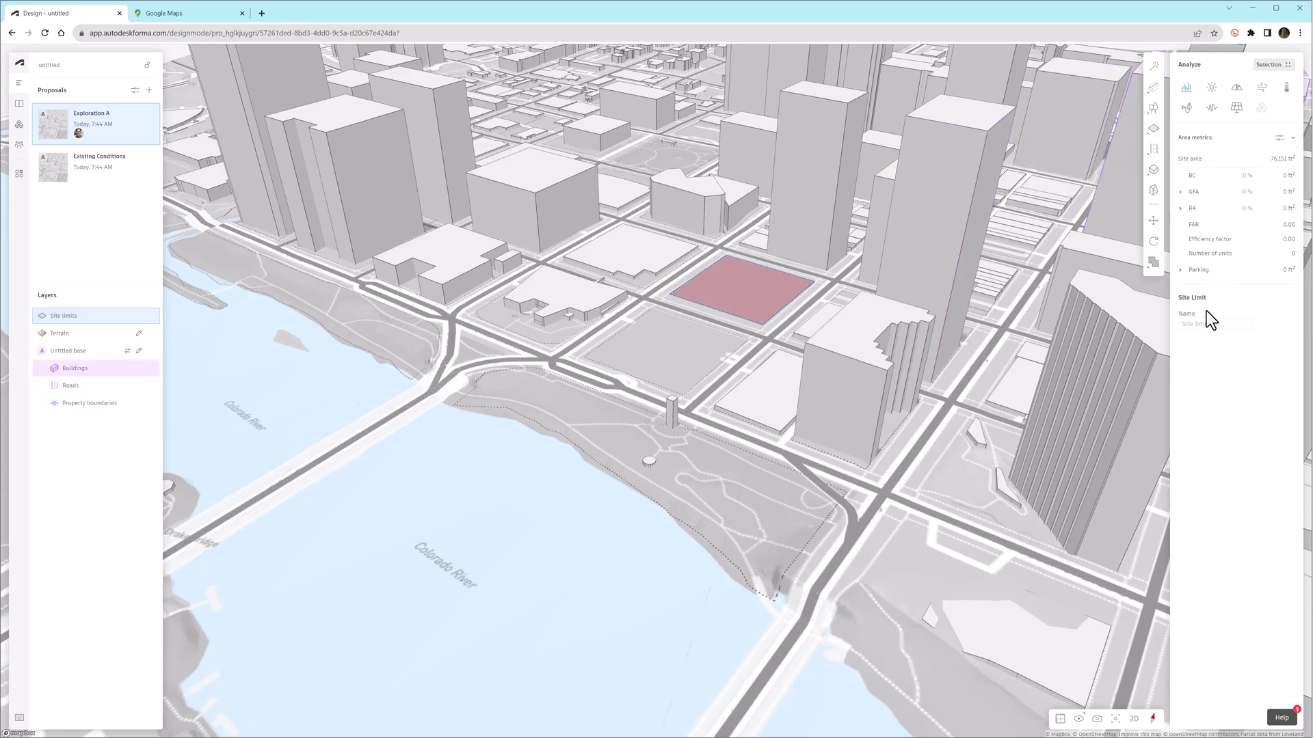
click(1205, 324)
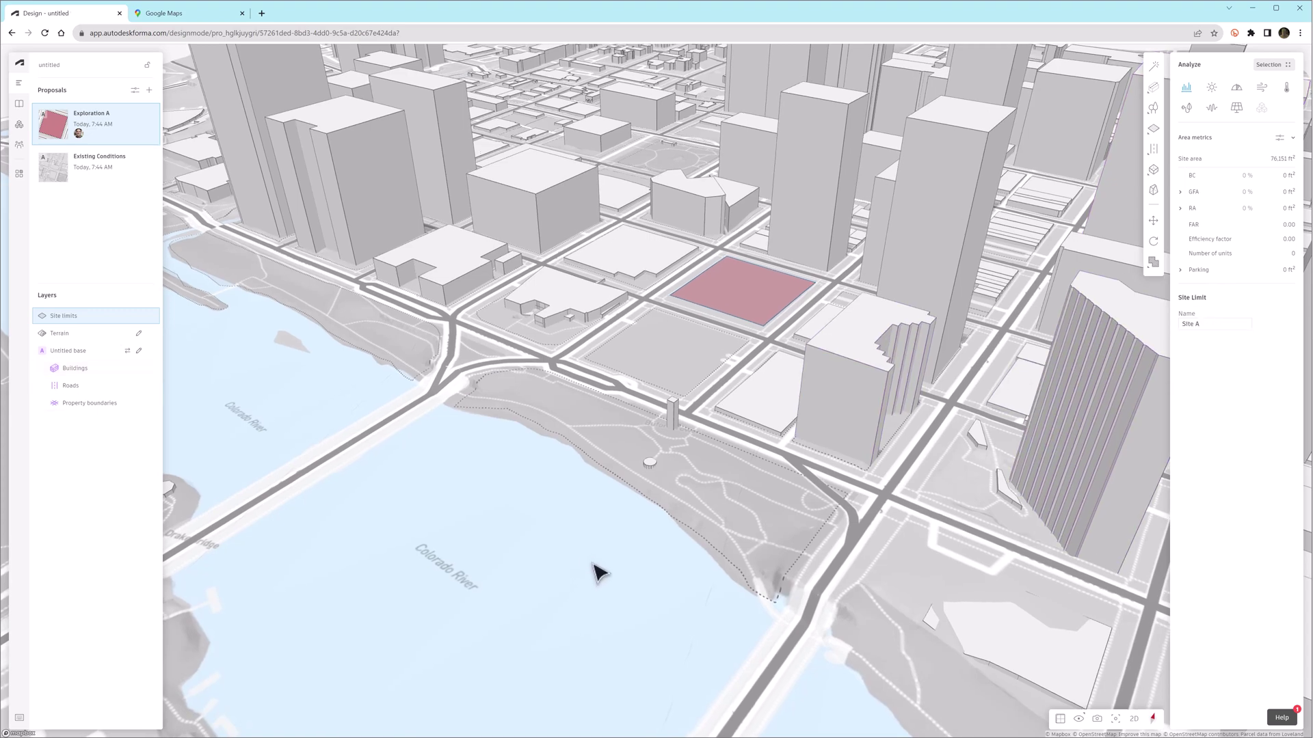
scroll(594, 568, up, 3)
click(627, 532)
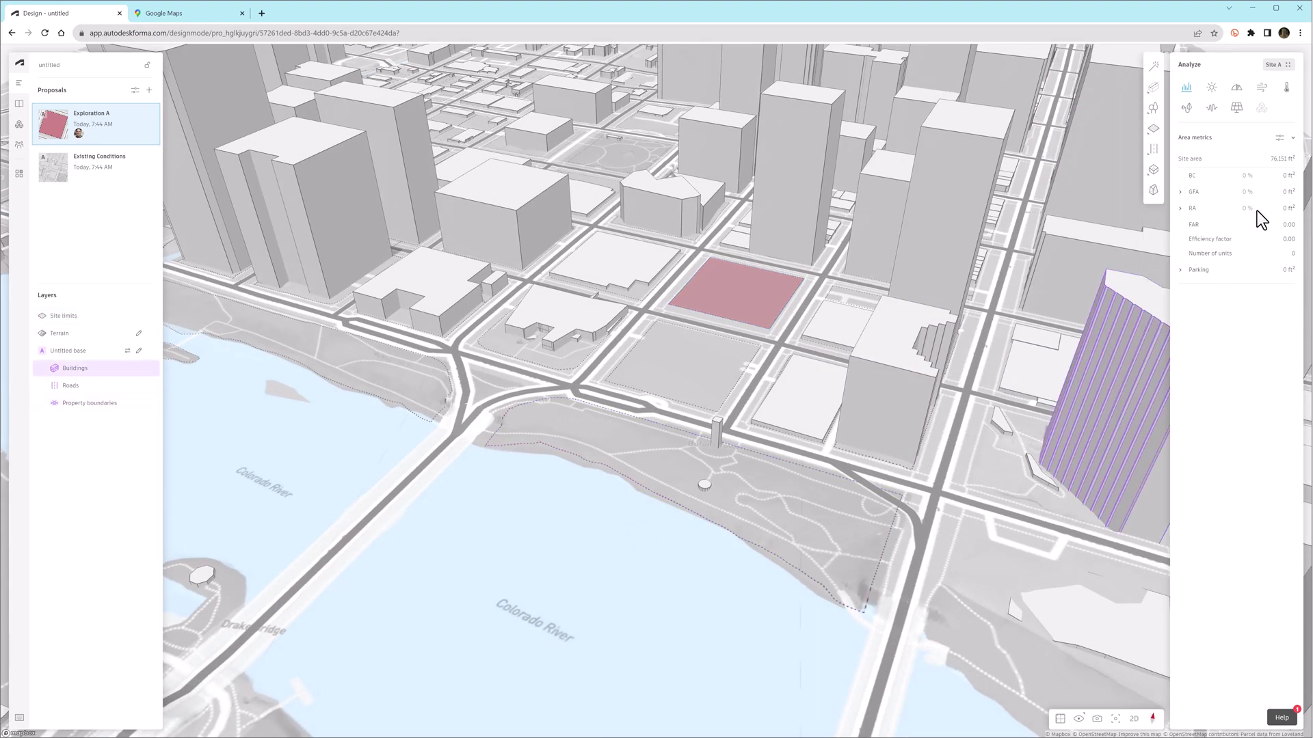
Create a second site limit from the empty riverfront block's property boundary, name it Site B, and check the selected analysis areas
mouse_move(1154, 130)
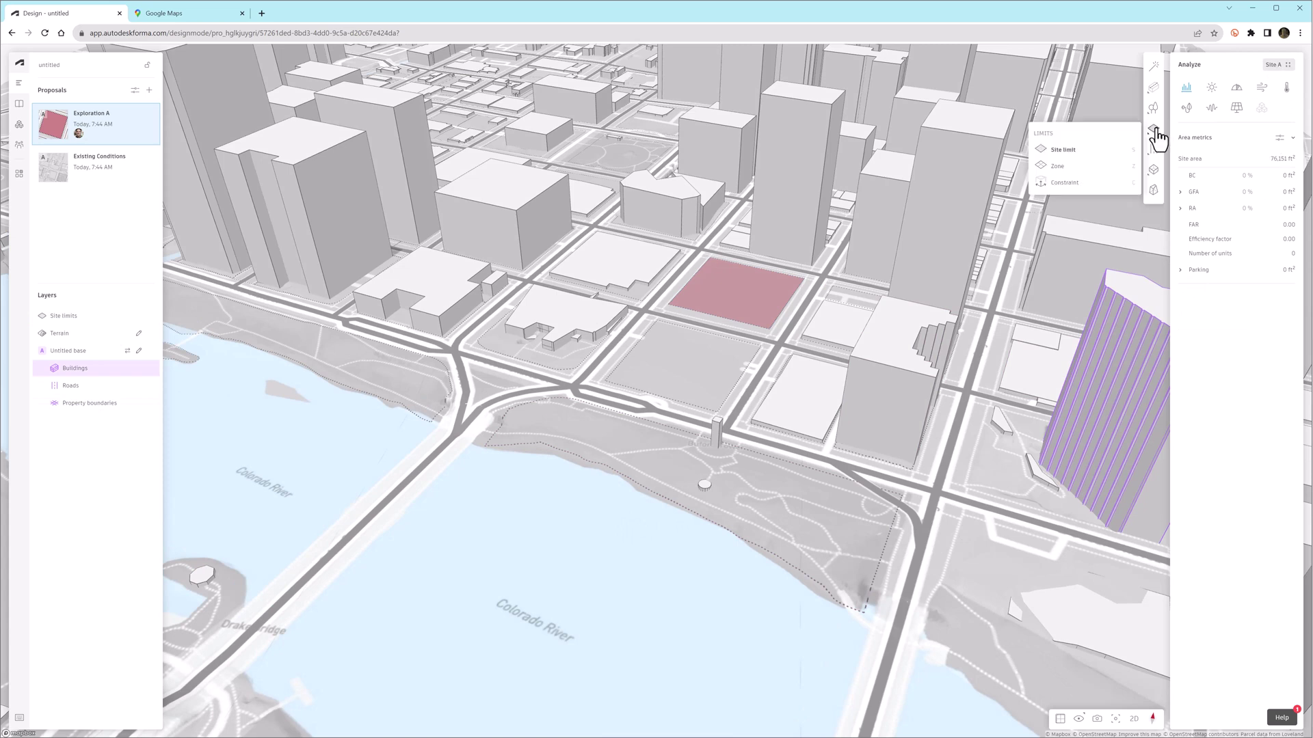
click(1092, 159)
click(1153, 162)
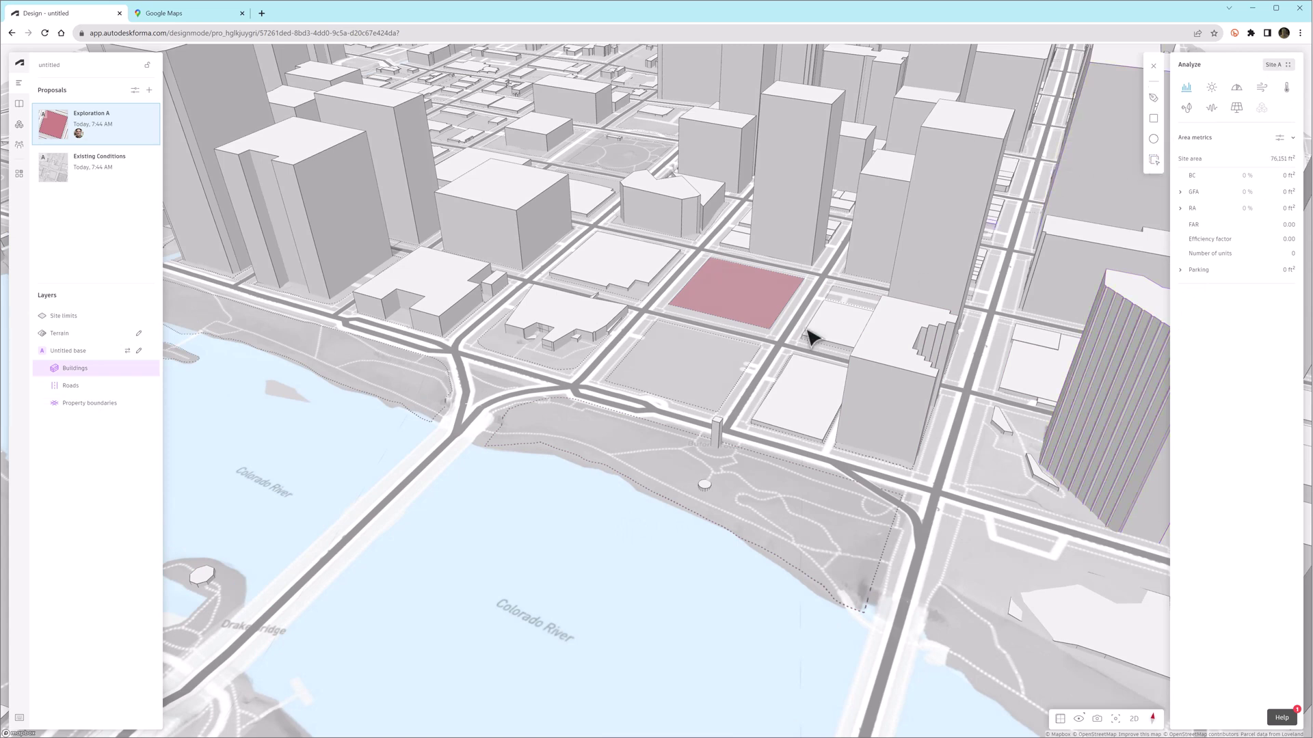
click(740, 352)
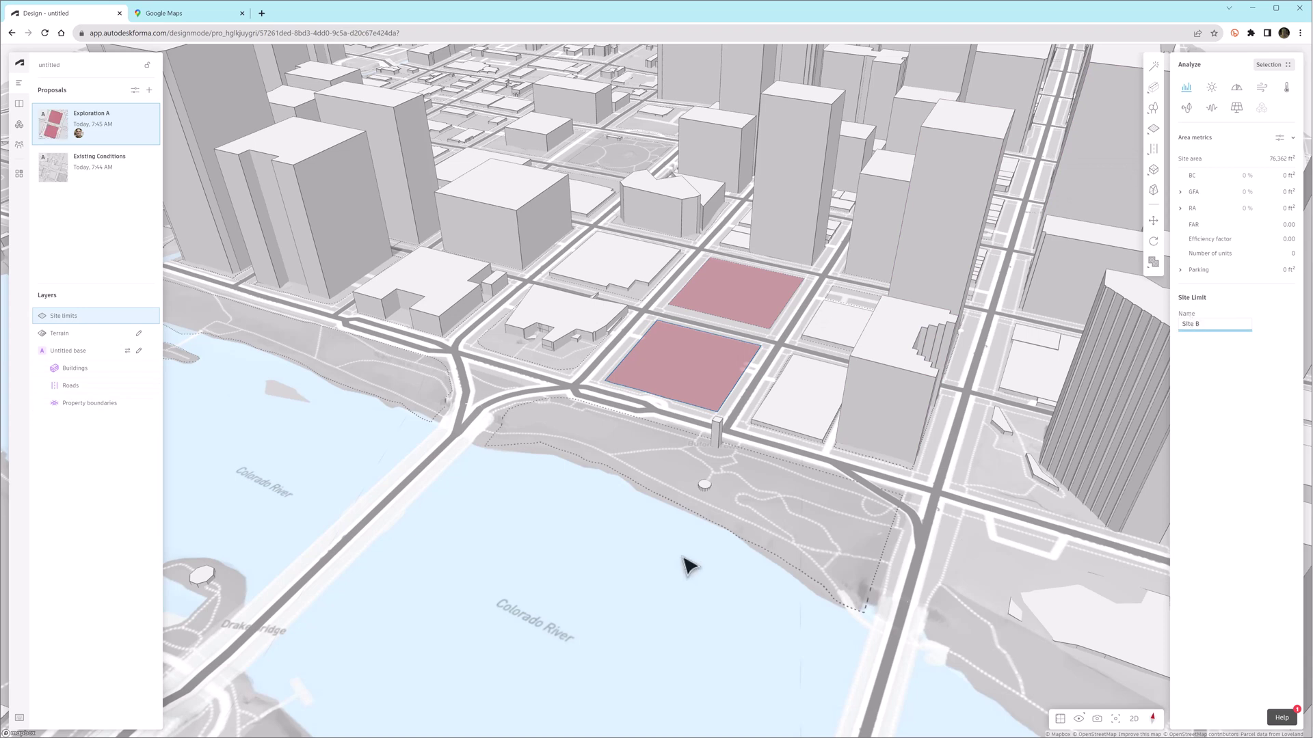
click(650, 580)
click(1271, 65)
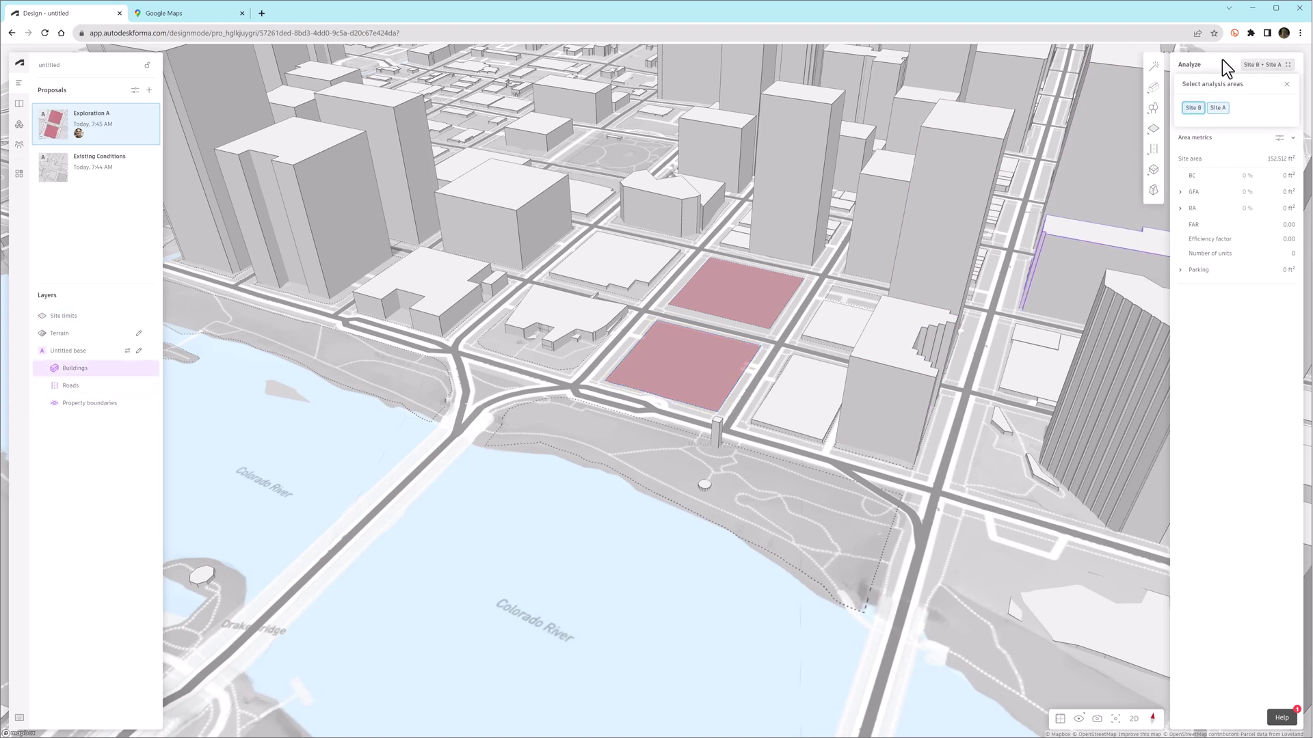
click(1286, 84)
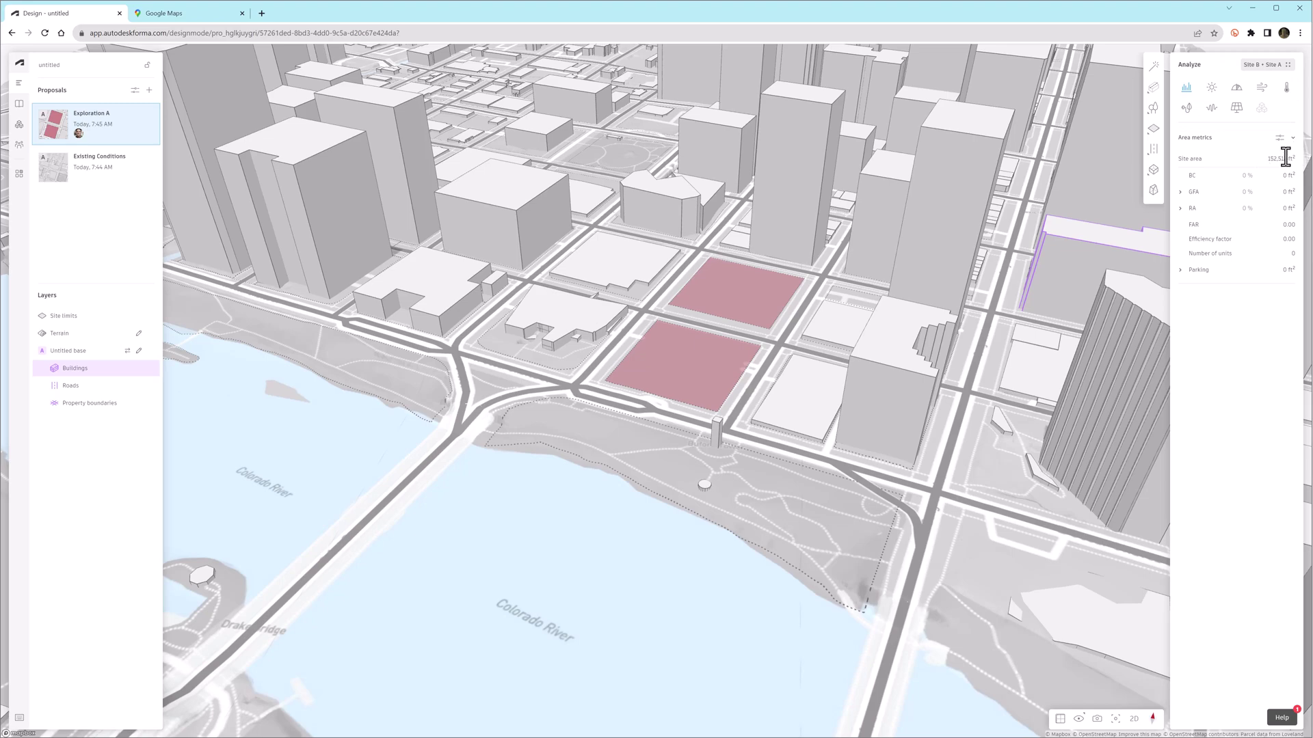
View the two sites in 2D plan and display satellite imagery on the terrain
scroll(748, 264, up, 5)
click(690, 457)
right_drag(690, 457, 698, 492)
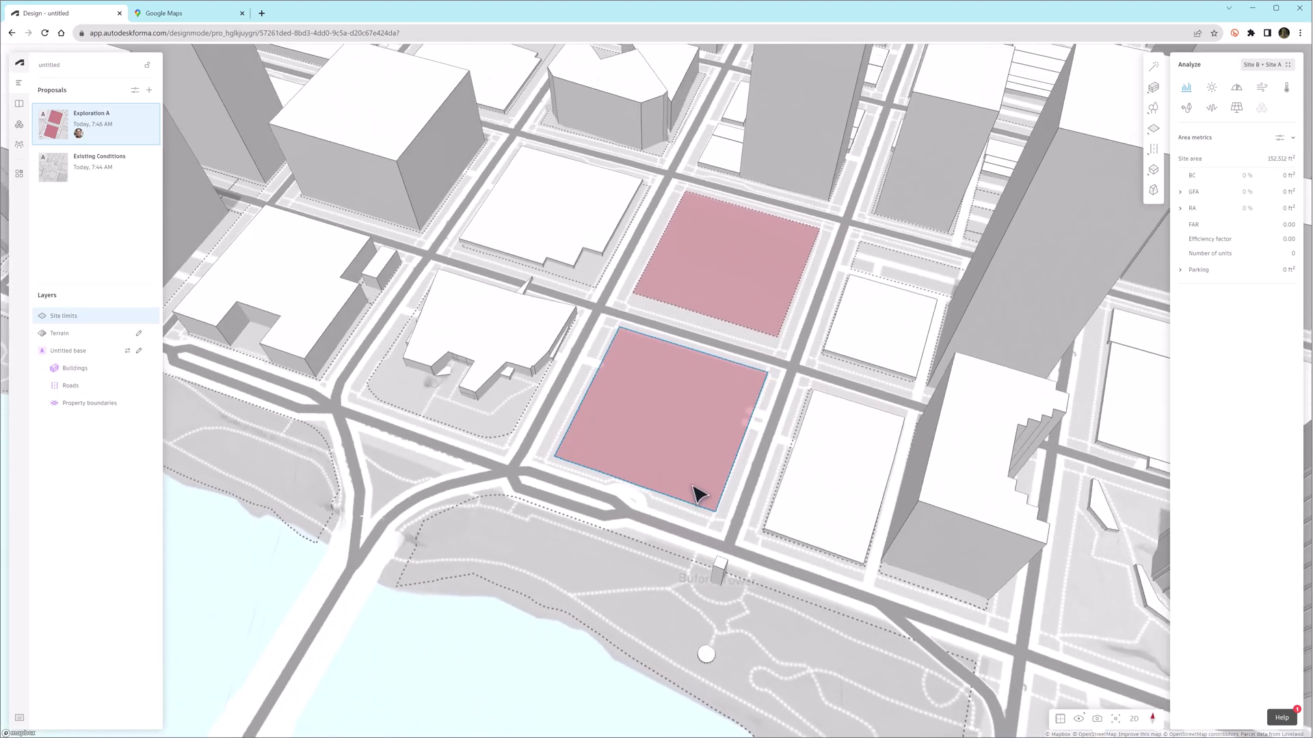
key(Escape)
click(1134, 719)
right_drag(858, 547, 706, 498)
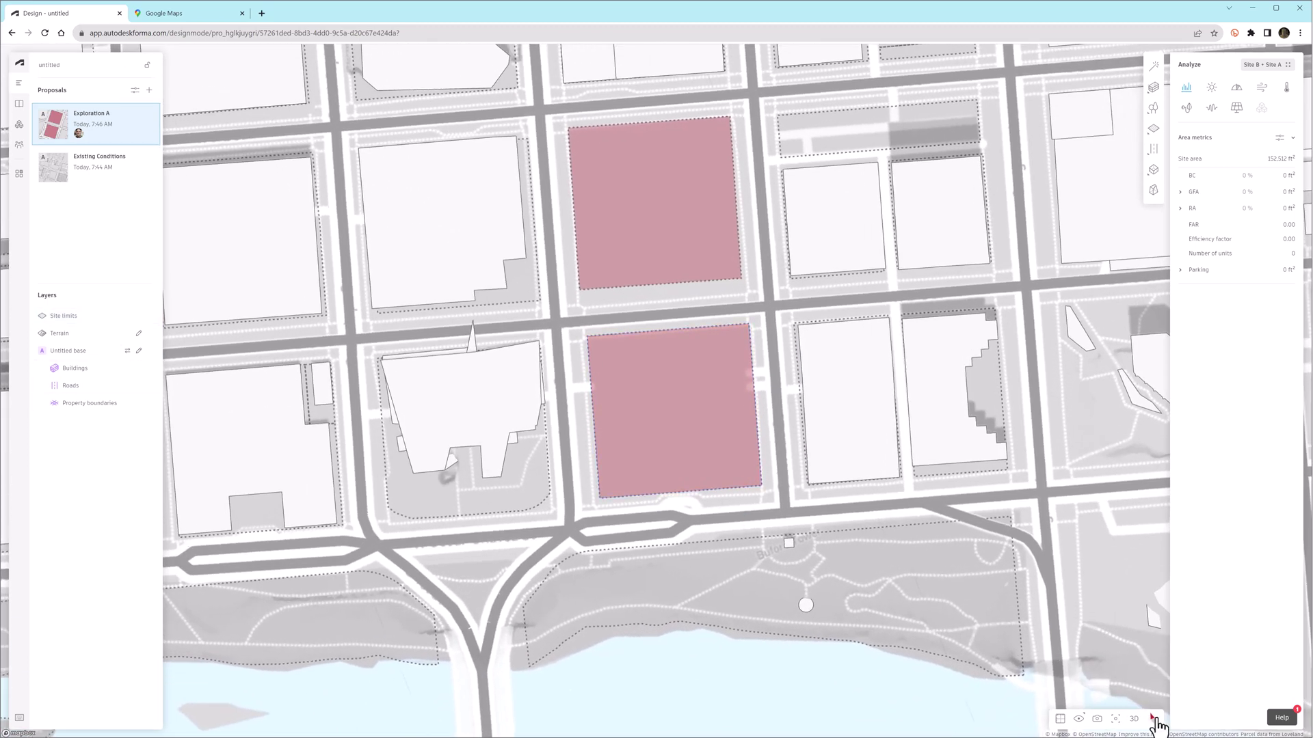
click(1155, 719)
click(1079, 720)
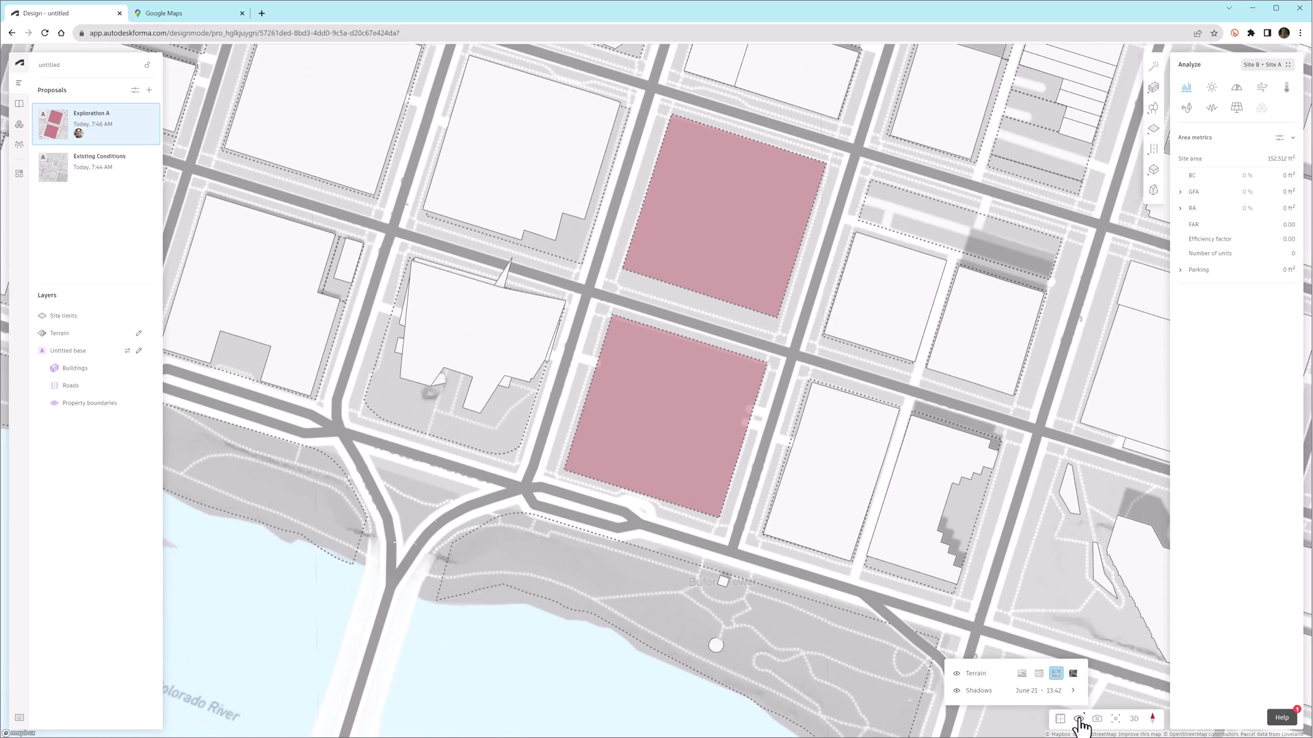
click(1097, 643)
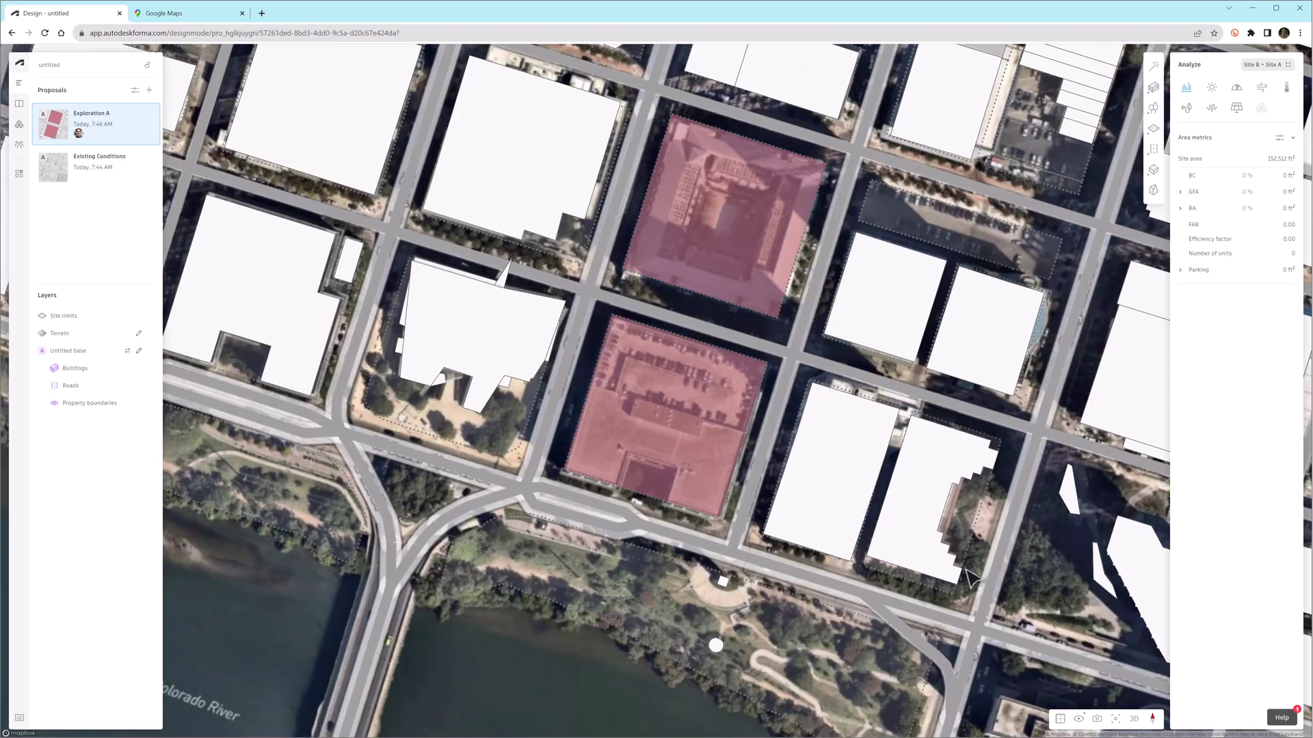
Examine the sites' surroundings on the satellite imagery, restore the previous map style for the terrain, and return to 3D
scroll(970, 577, down, 10)
scroll(711, 381, up, 15)
scroll(768, 534, down, 5)
click(1079, 719)
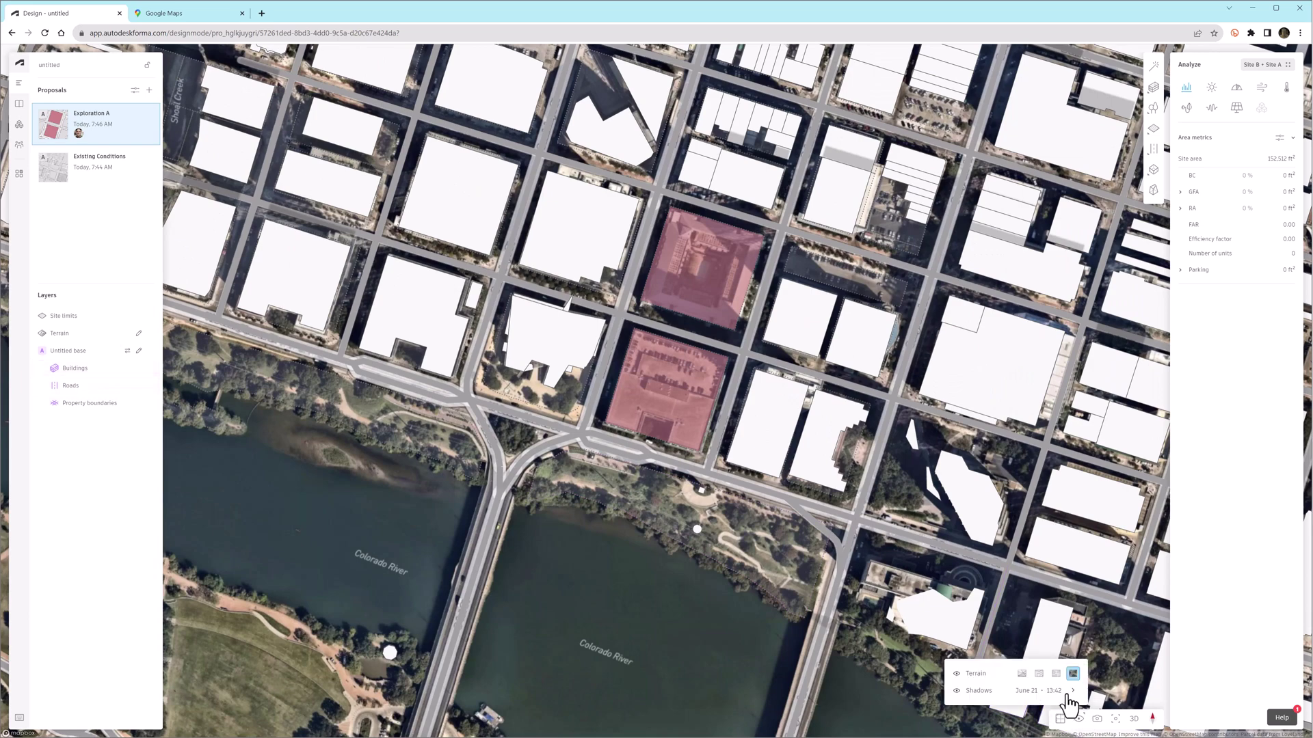
click(1056, 673)
click(1134, 718)
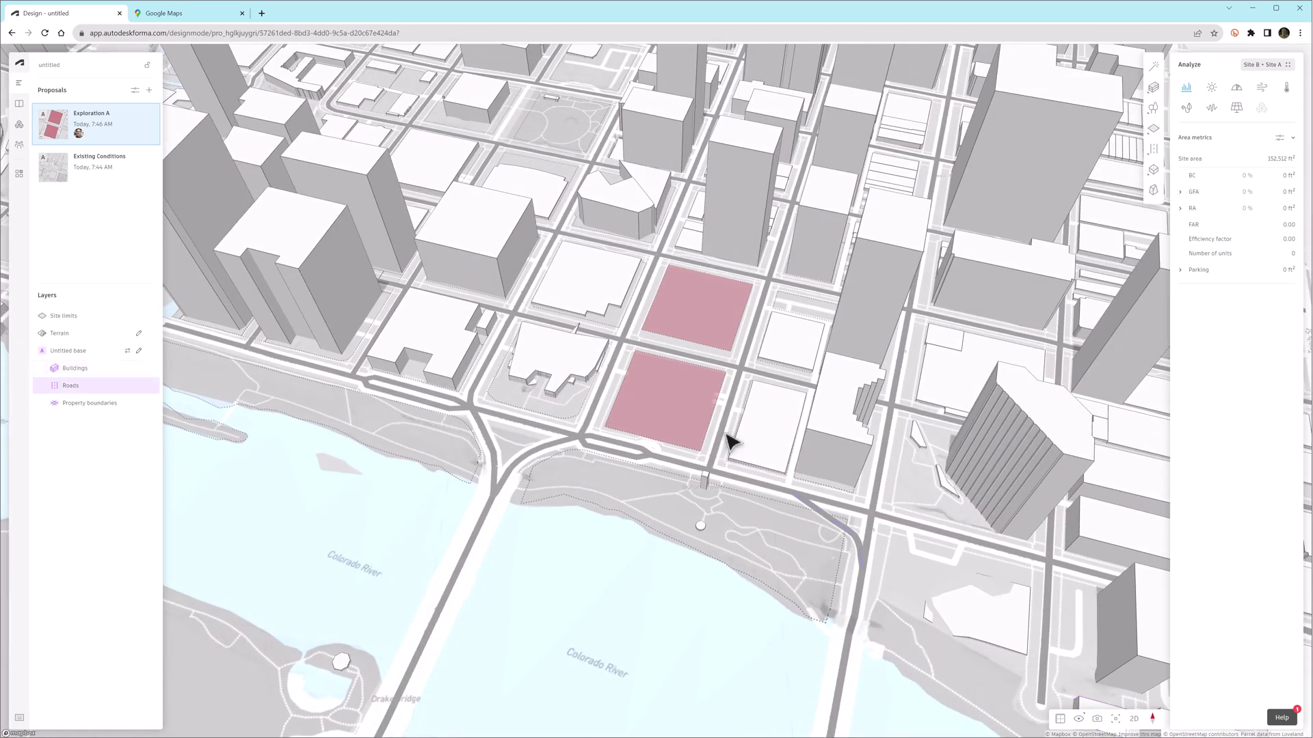
Draw a basic building with a polygon footprint spanning the outer corners of Site A and Site B, about 31 ft high with 3 floors
scroll(698, 409, up, 5)
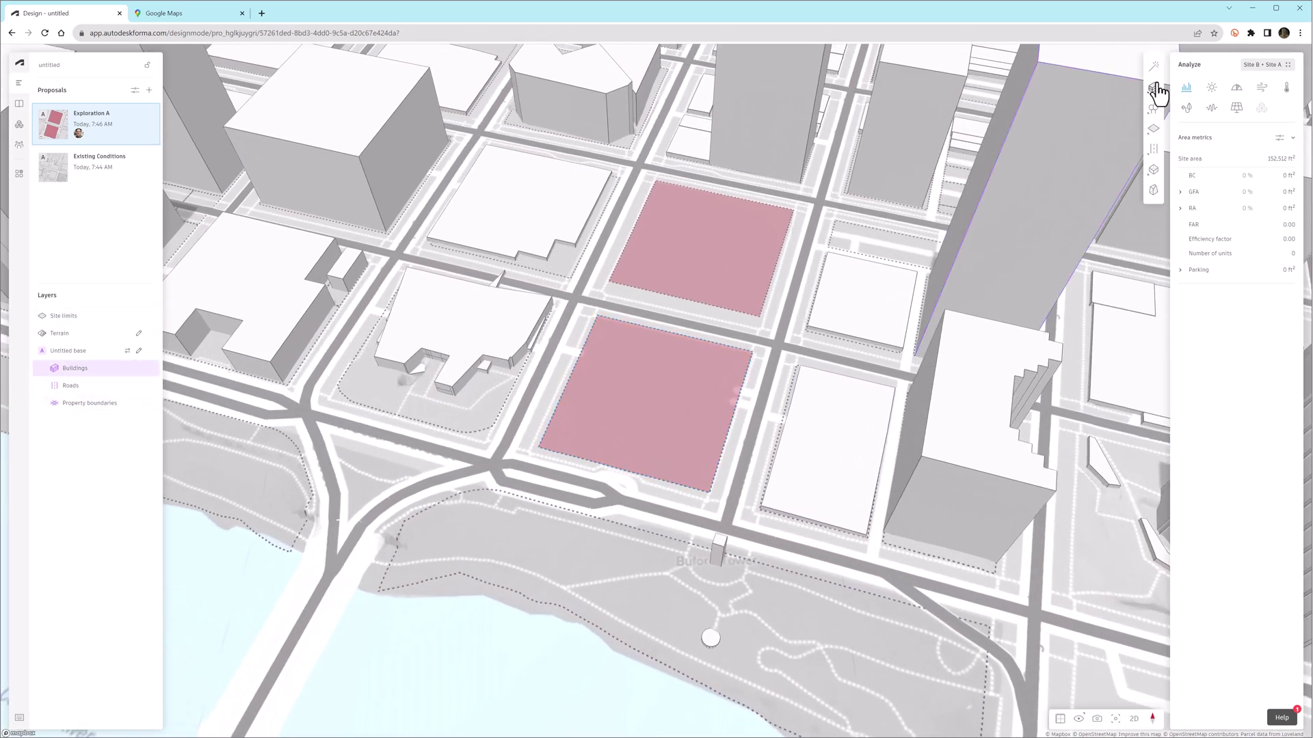
click(1155, 89)
click(1078, 132)
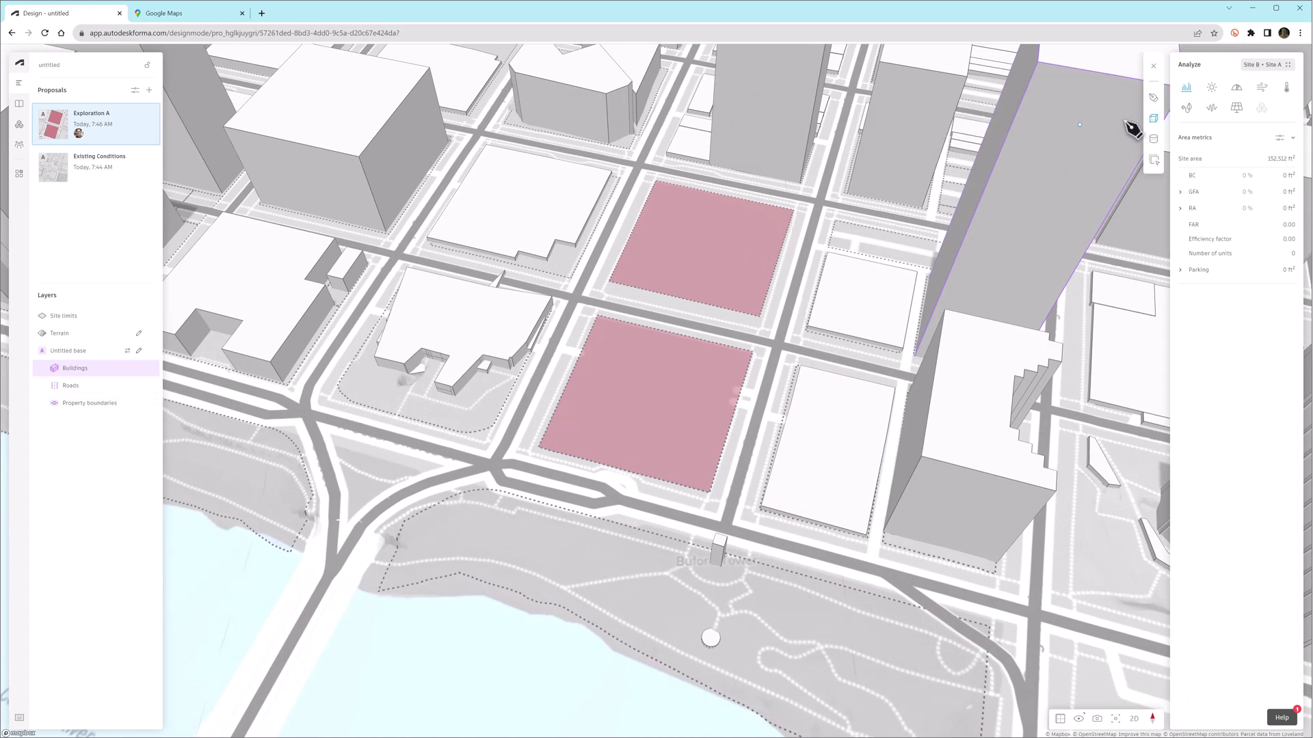
click(655, 181)
click(790, 210)
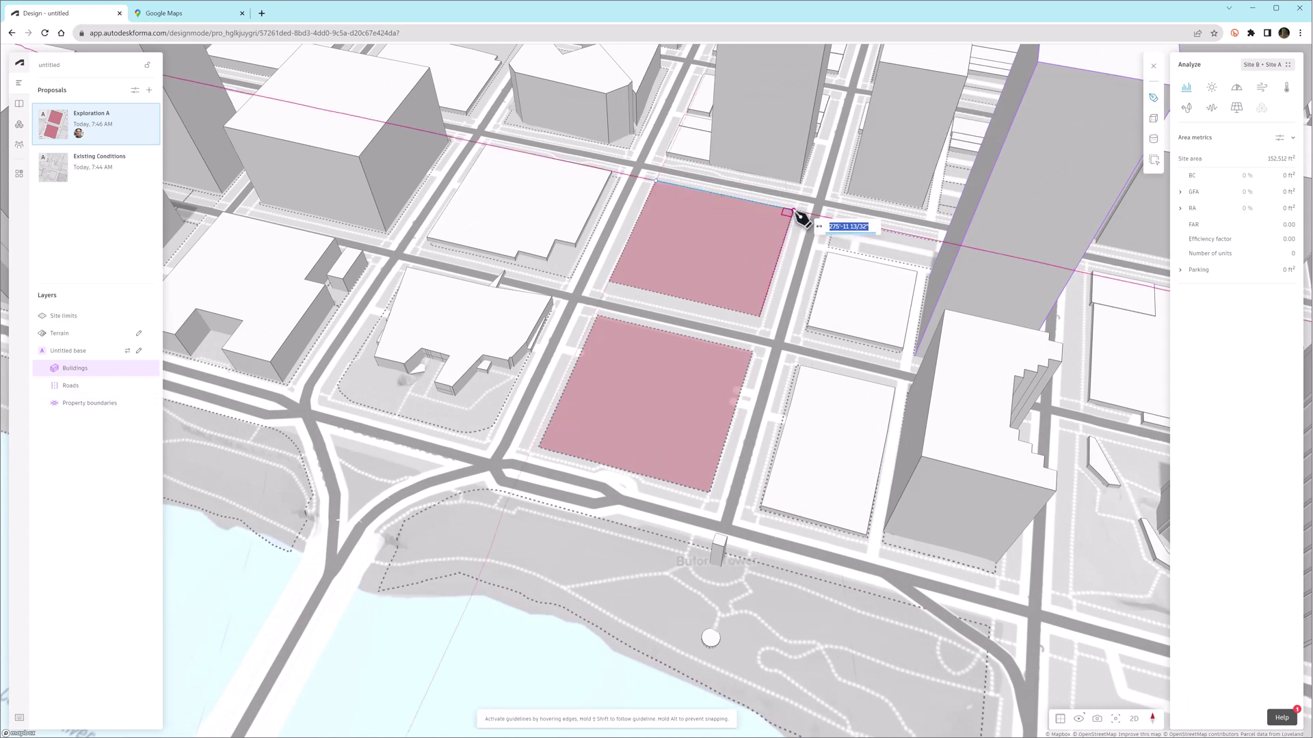
click(711, 497)
click(540, 449)
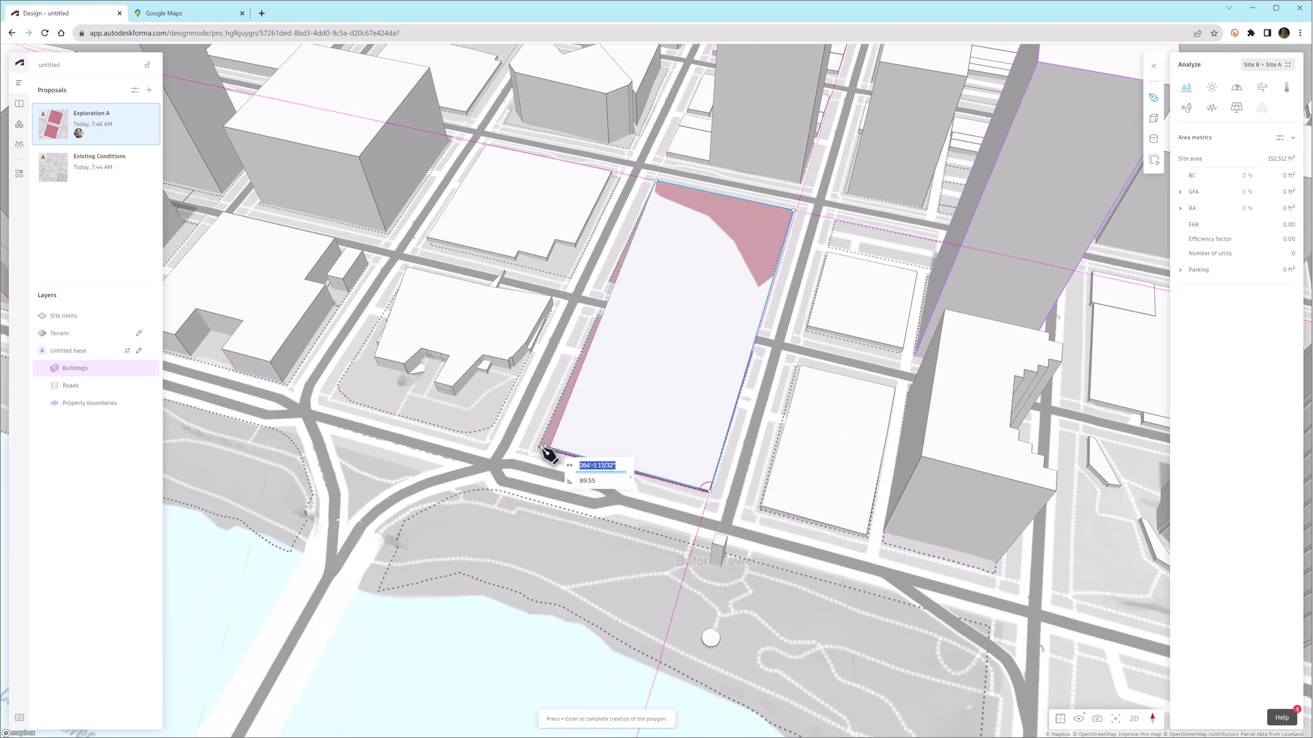
click(656, 181)
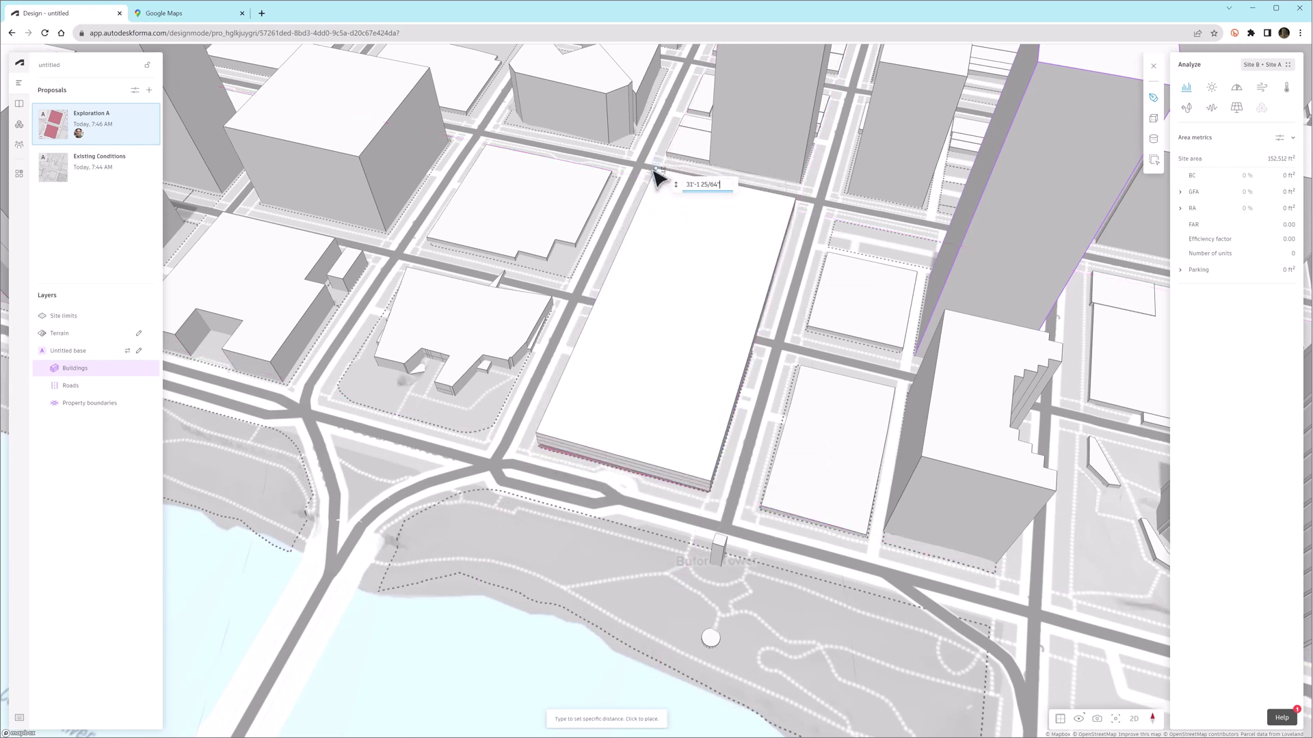
click(657, 178)
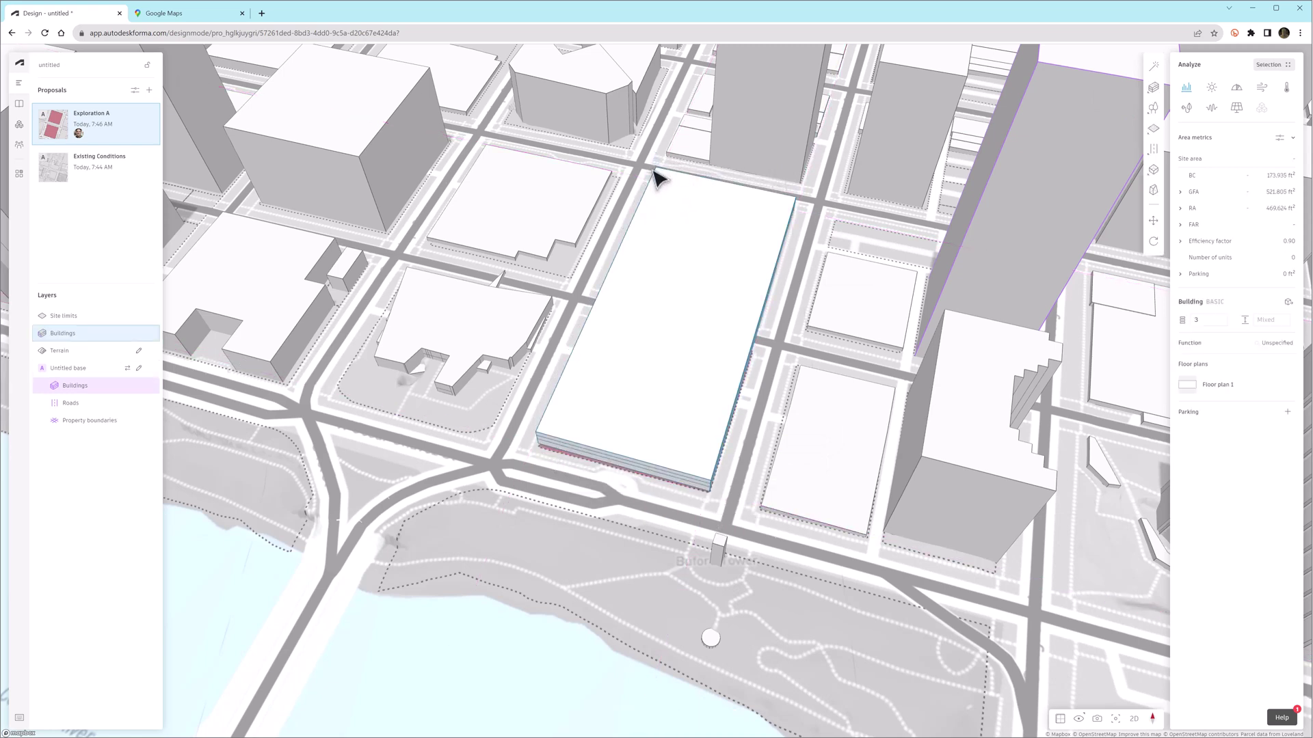
Add parking to the new building and set its number of floors to 2
click(1287, 413)
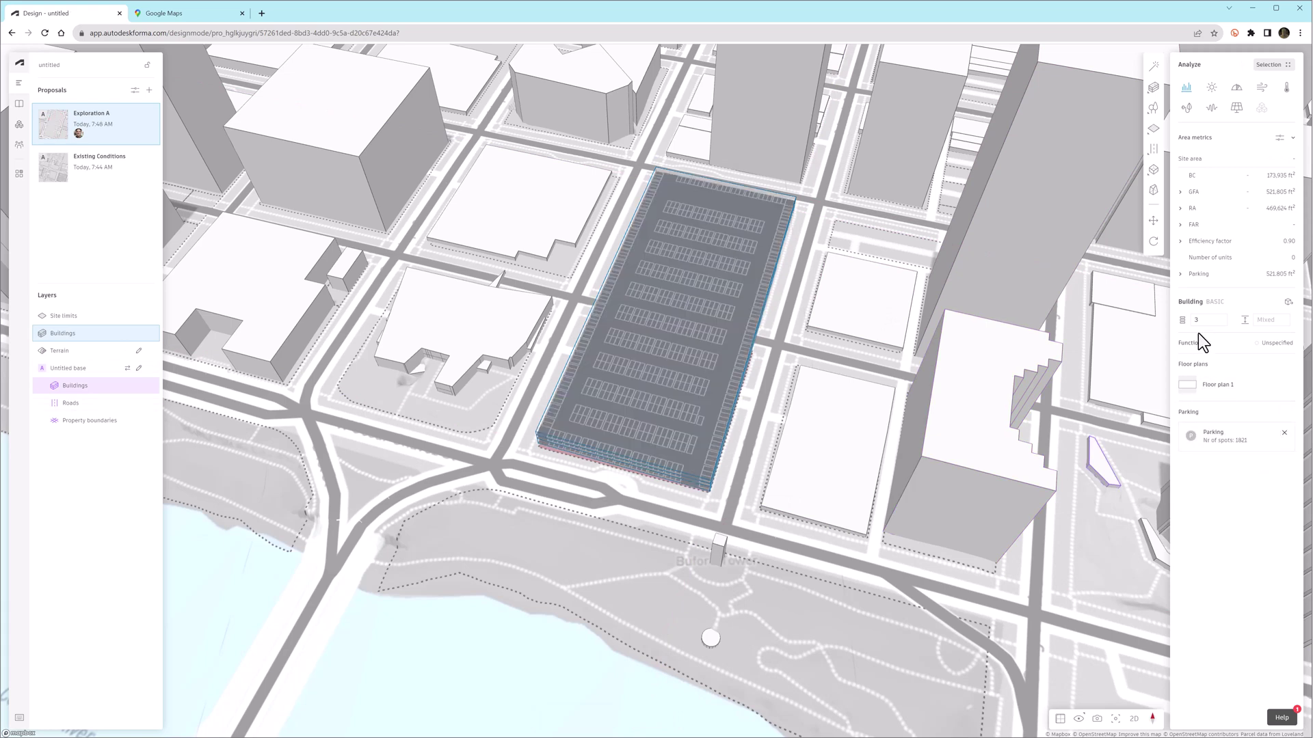
text(2)
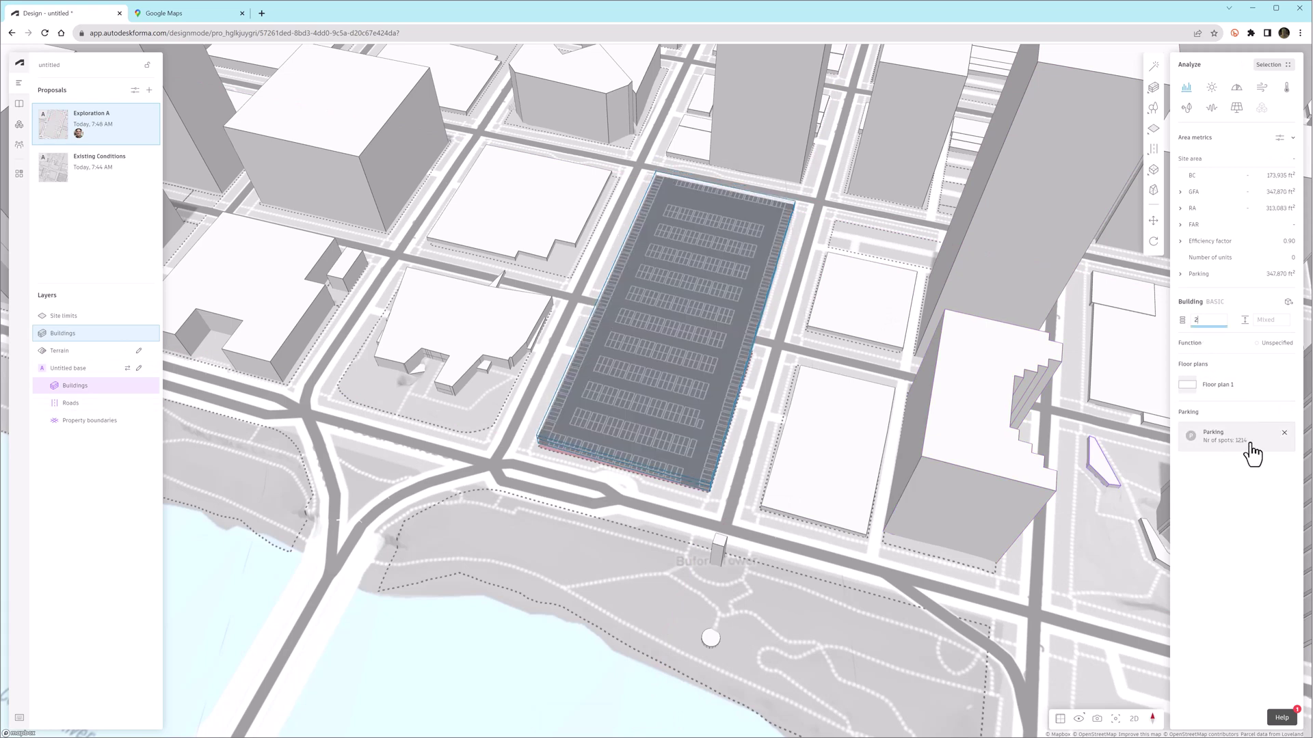
Move the parking building vertically down so it sits below ground beneath the two sites
click(1154, 221)
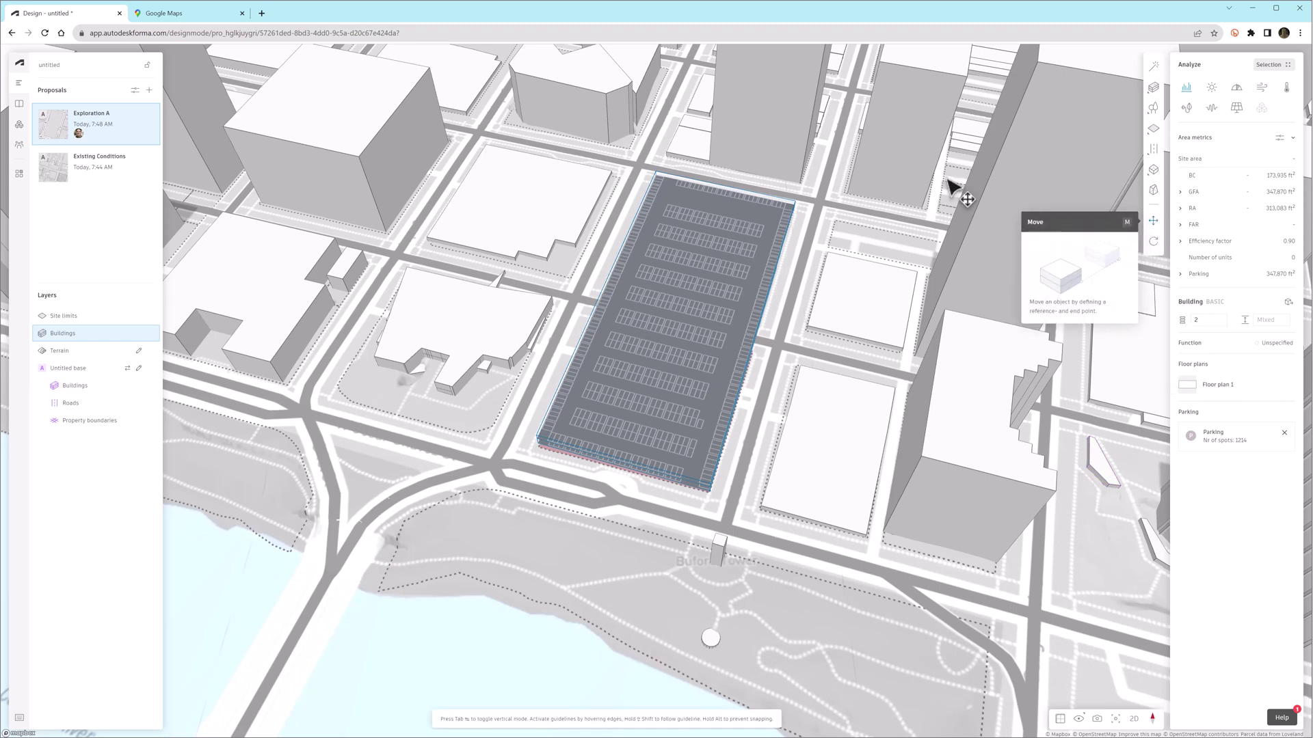
scroll(823, 211, up, 2)
right_drag(802, 228, 850, 281)
drag(868, 294, 540, 545)
click(472, 602)
right_drag(527, 557, 568, 551)
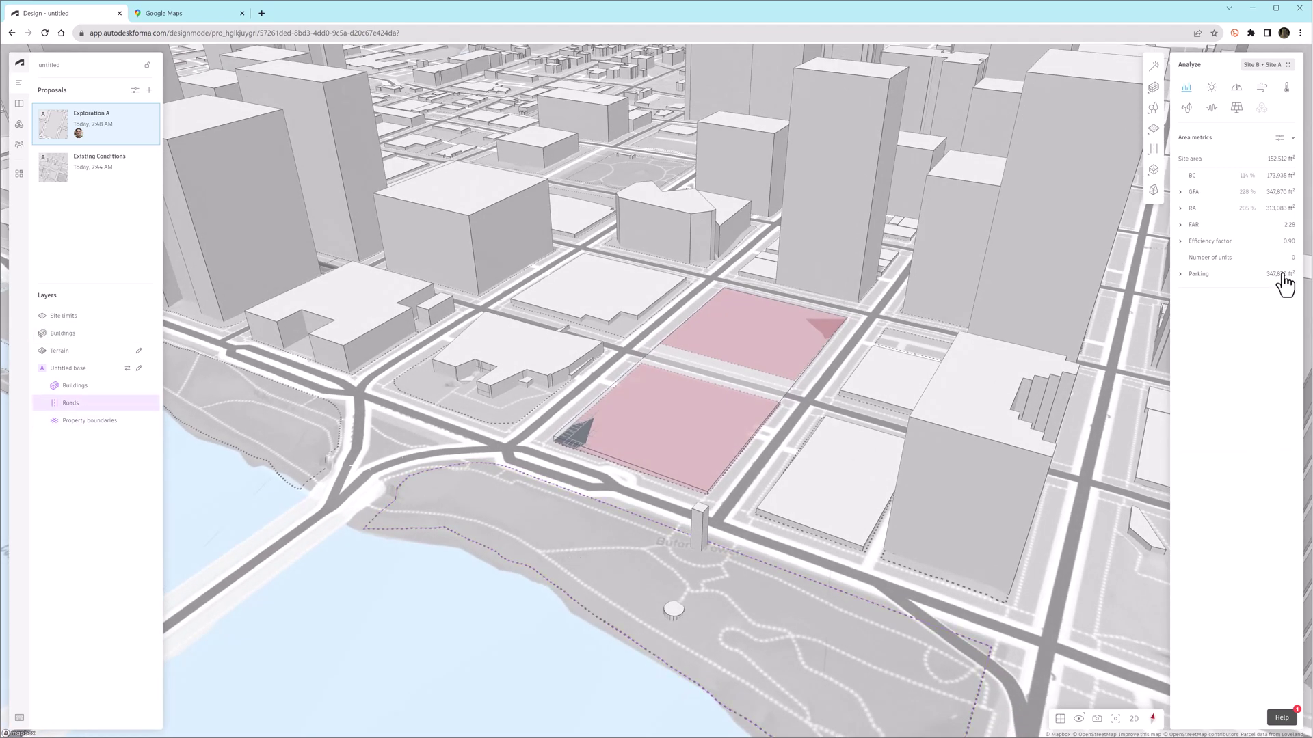
Draw a V-shaped polygon footprint for a basic building along the far edge of the site away from the river, with 80 ft deep wings
click(1156, 96)
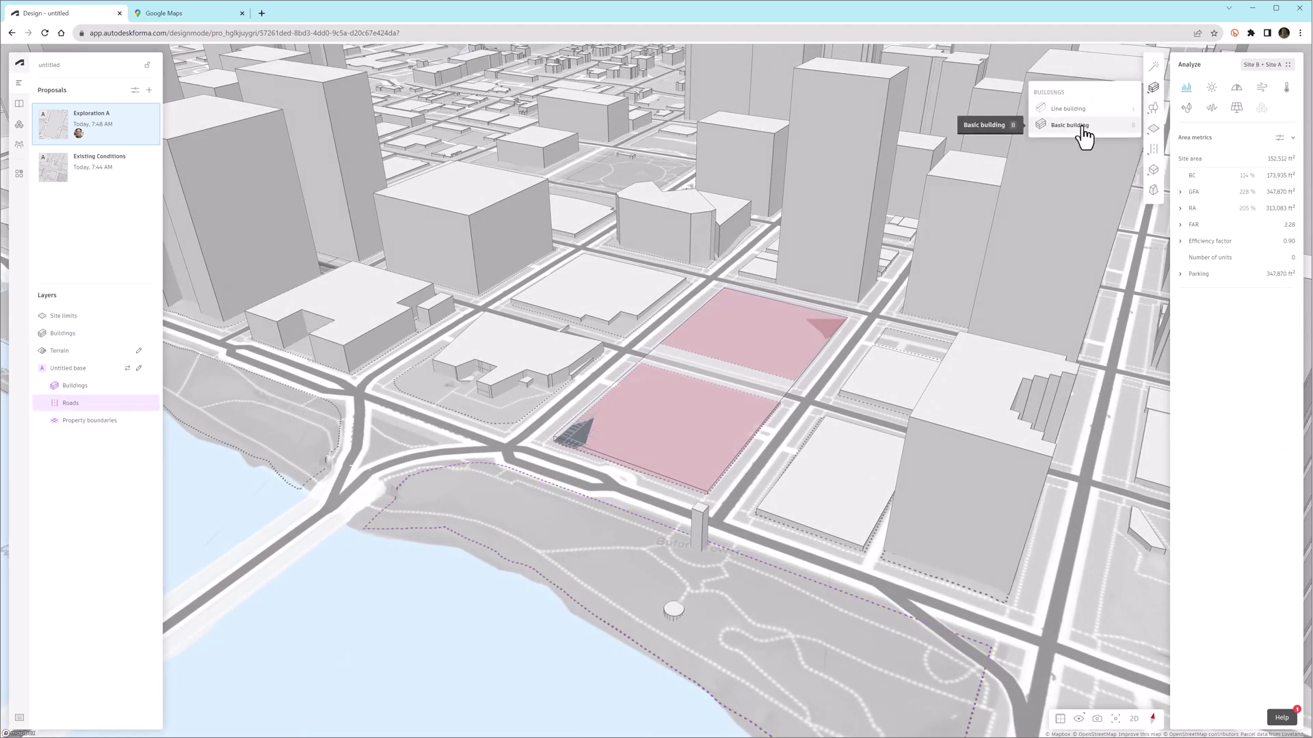
click(1091, 134)
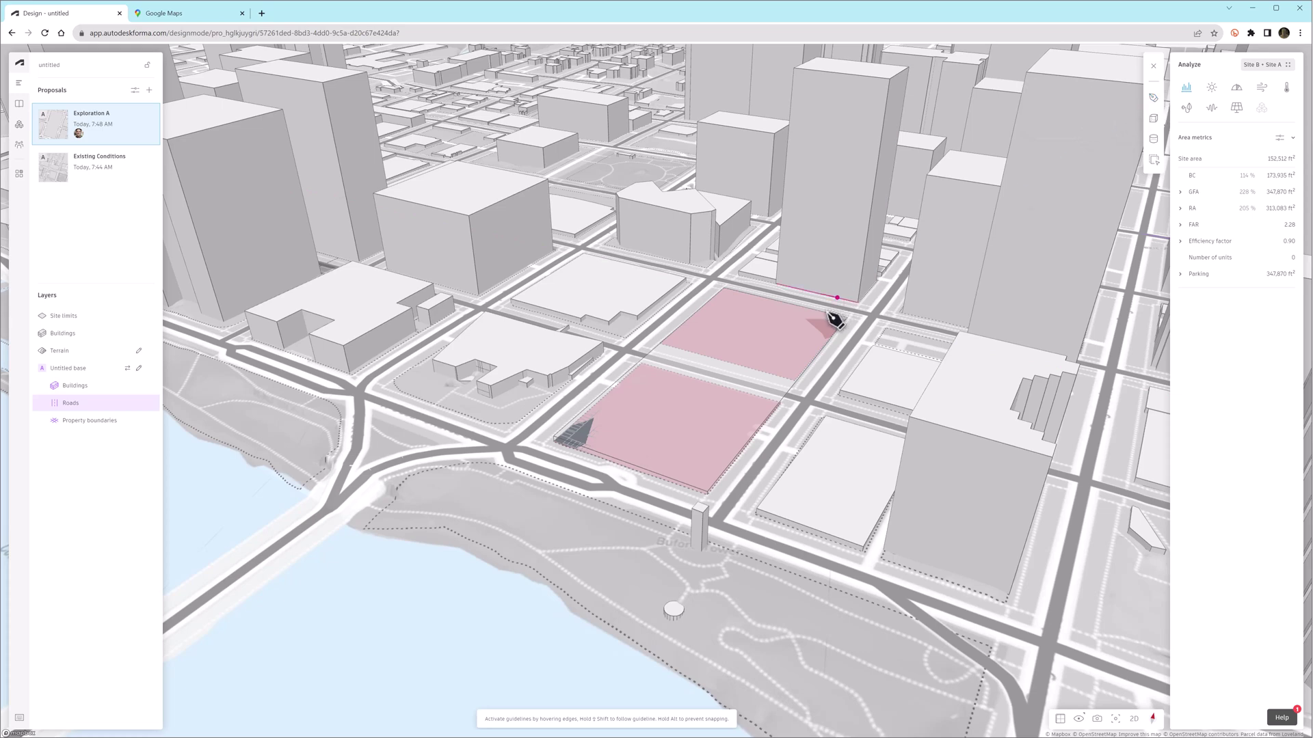
click(1134, 719)
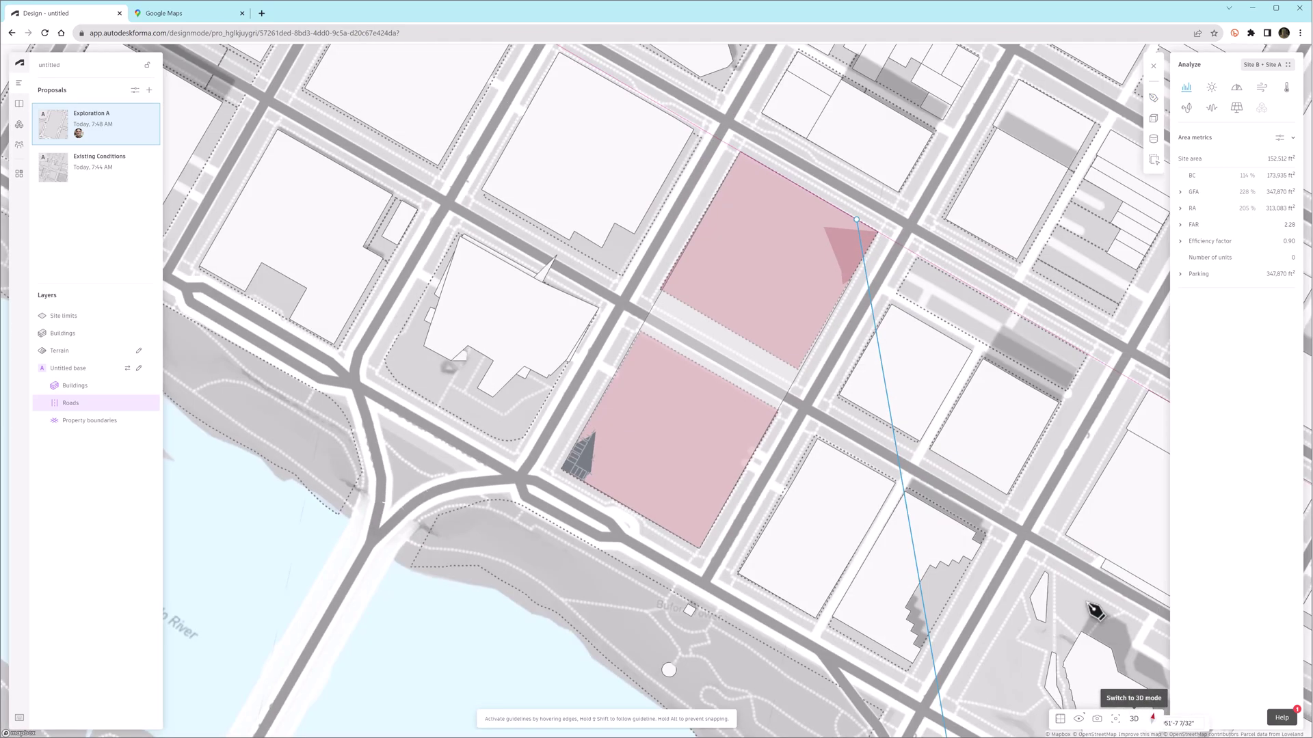
click(785, 177)
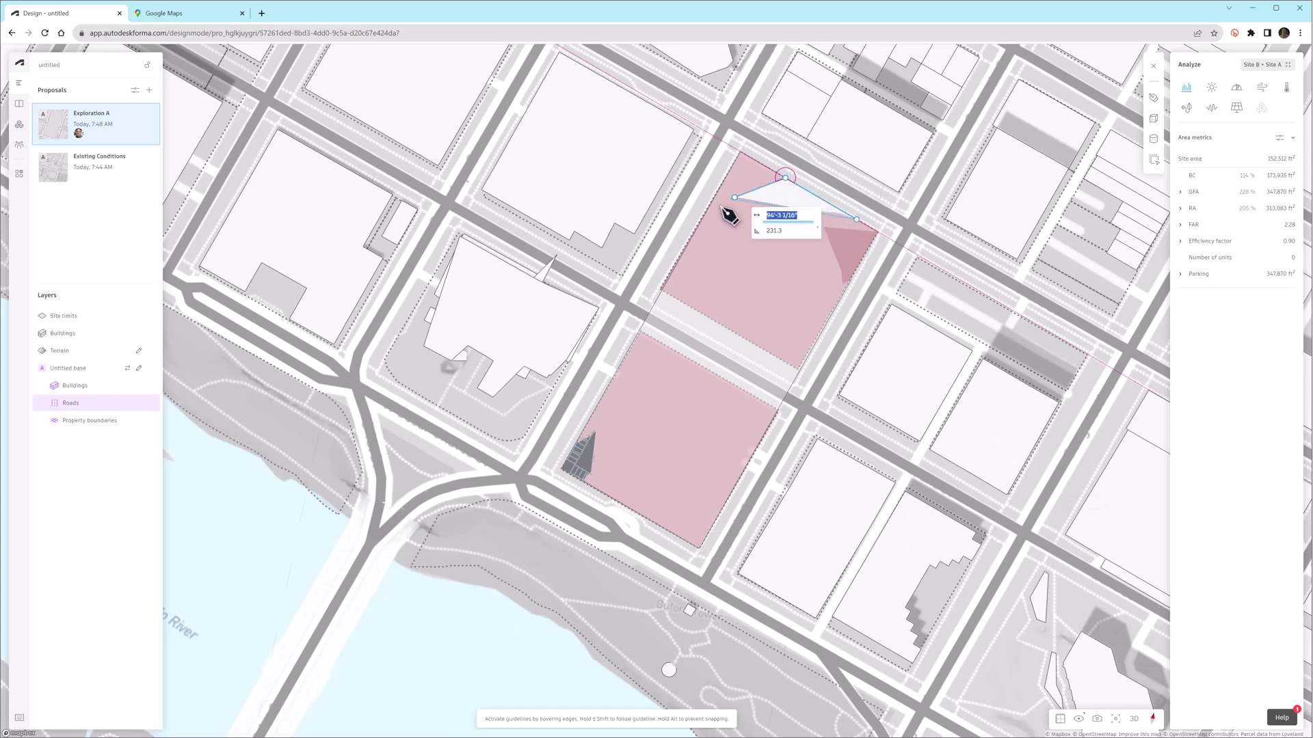
click(715, 207)
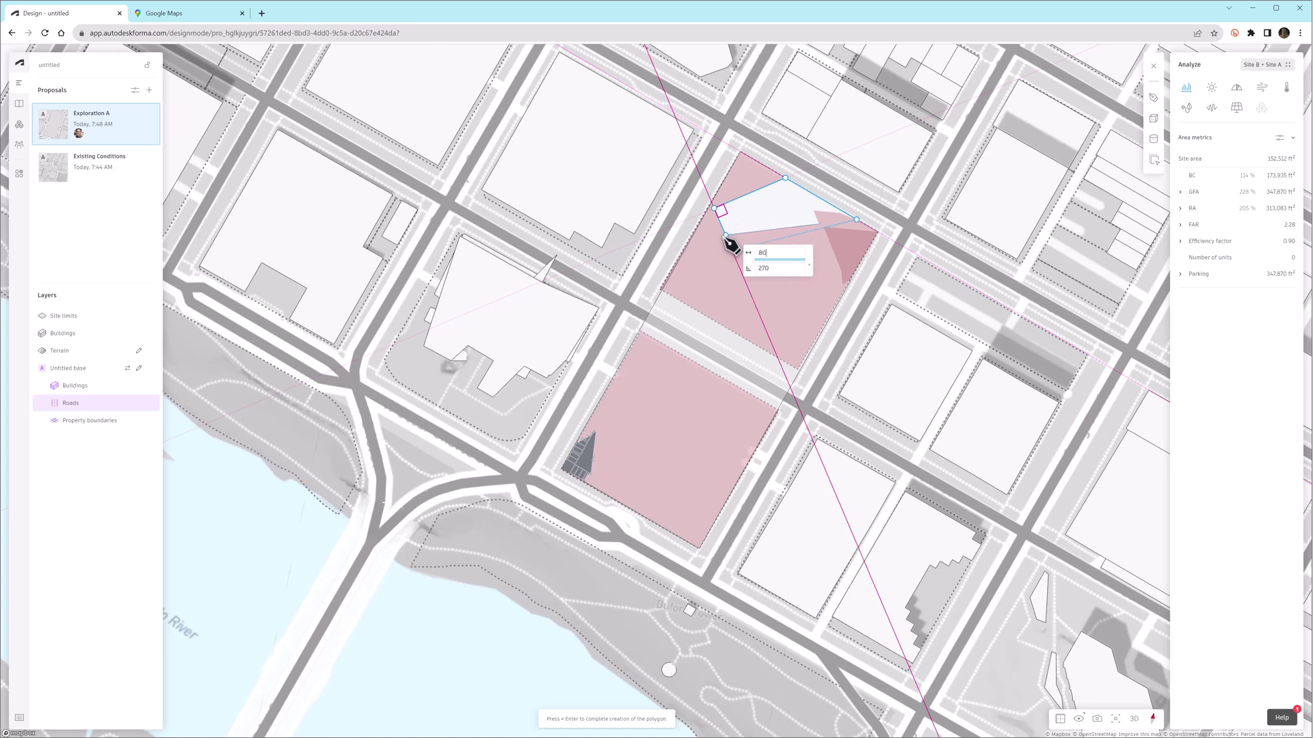
text(80)
key(Return)
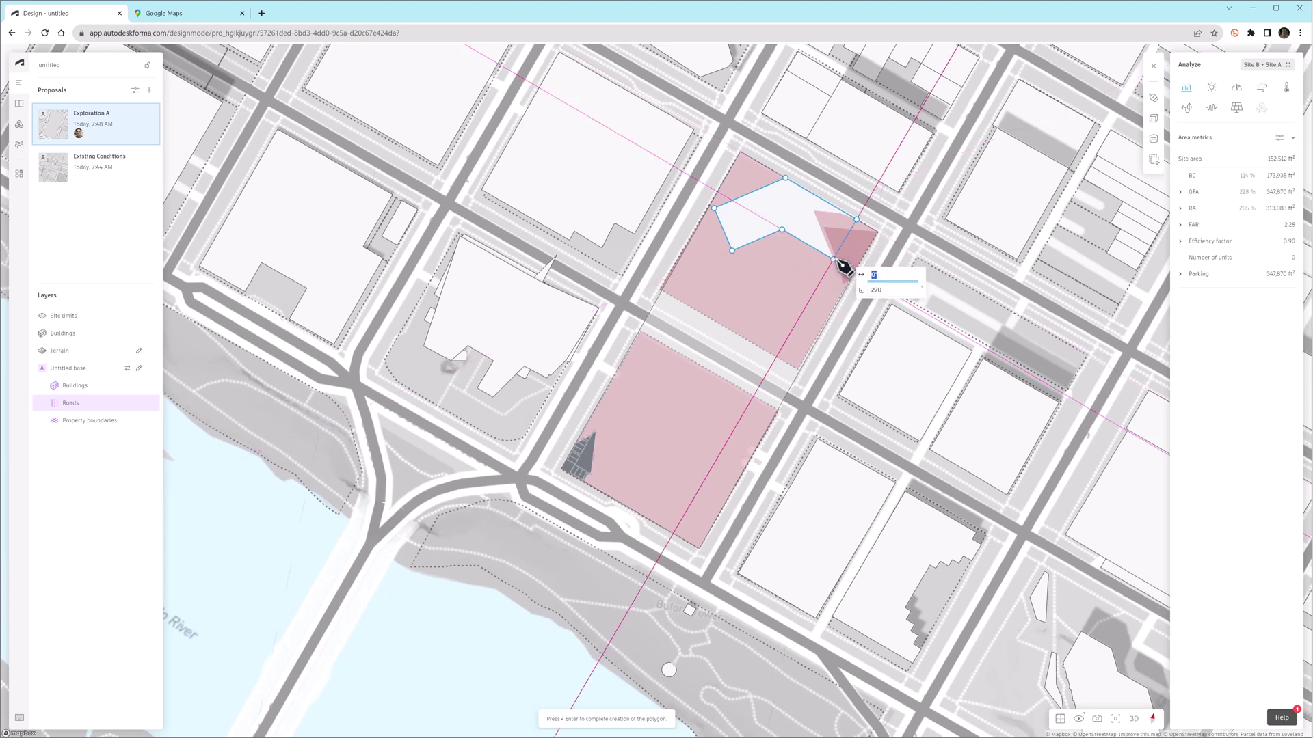
Complete the V-shaped footprint in 3D and raise the building to about 213 ft with 21 floors
click(1134, 718)
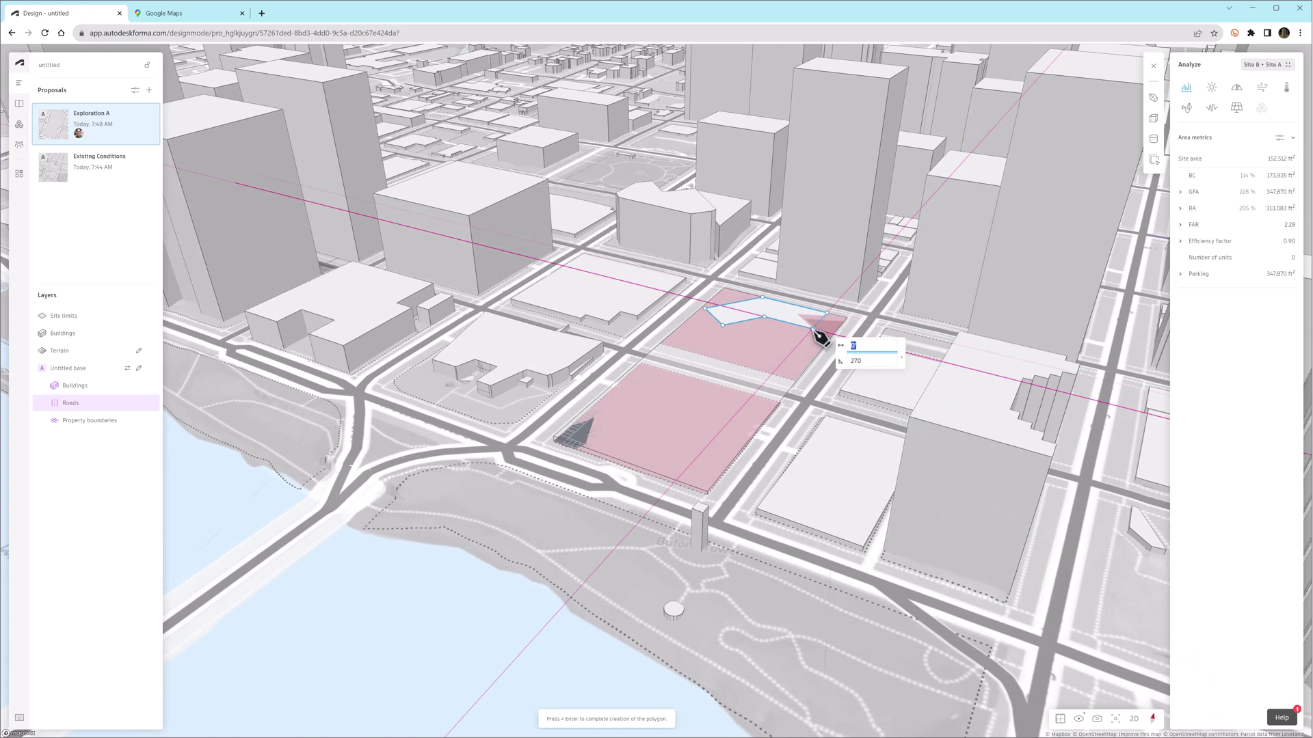
click(813, 330)
key(Return)
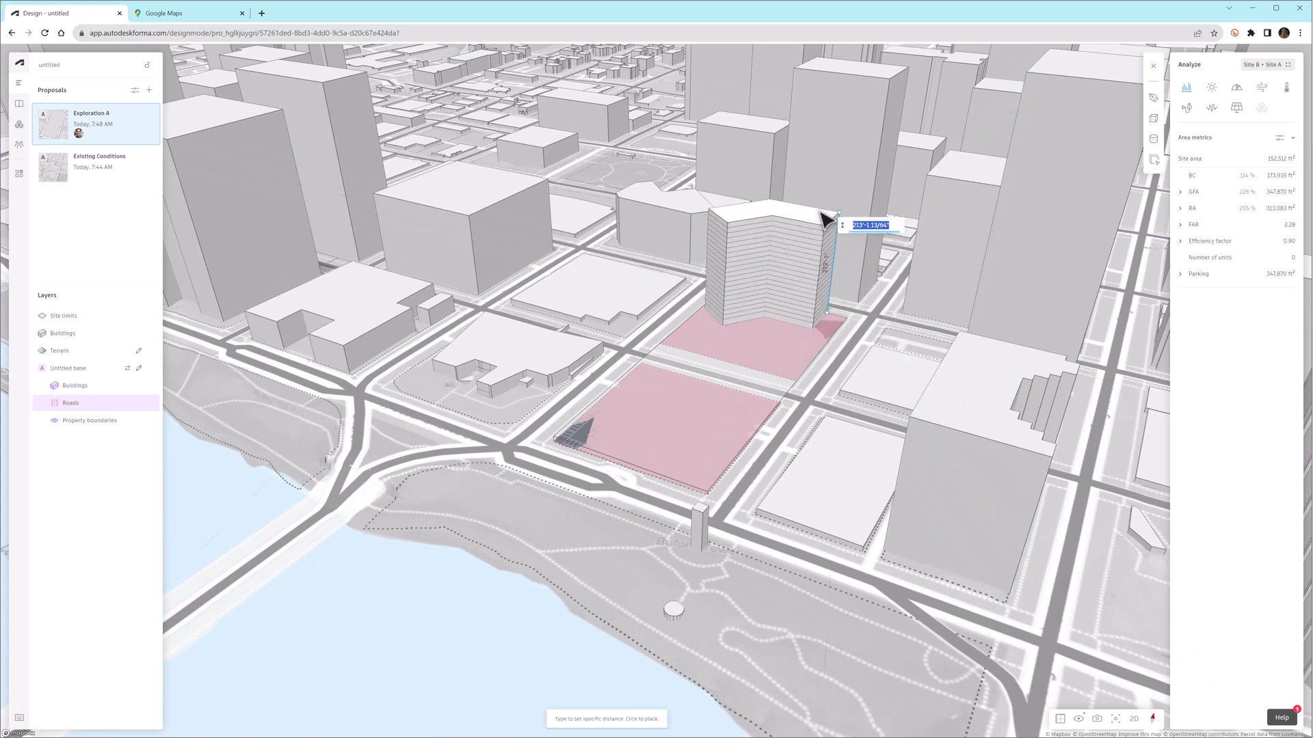
click(820, 212)
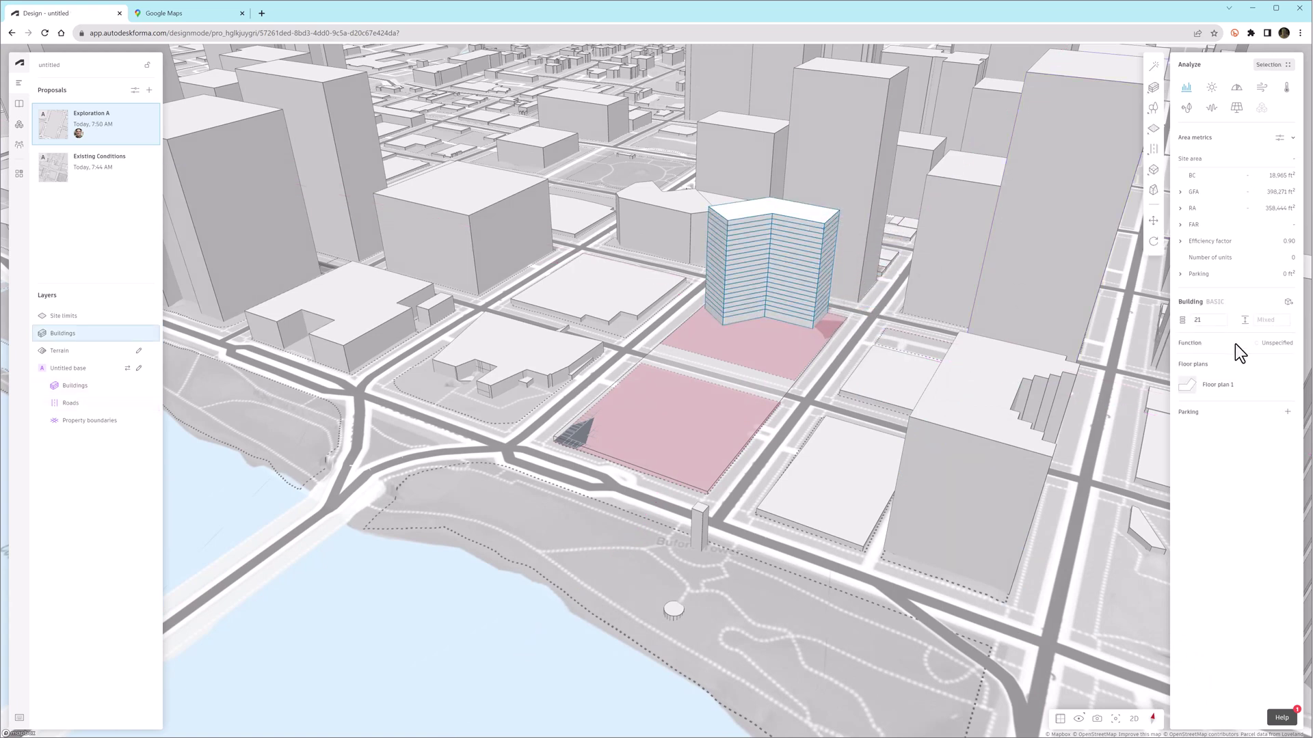
Set the V-shaped building's function to Commercial and assign its ground floor a new teal function named Retail
click(1276, 344)
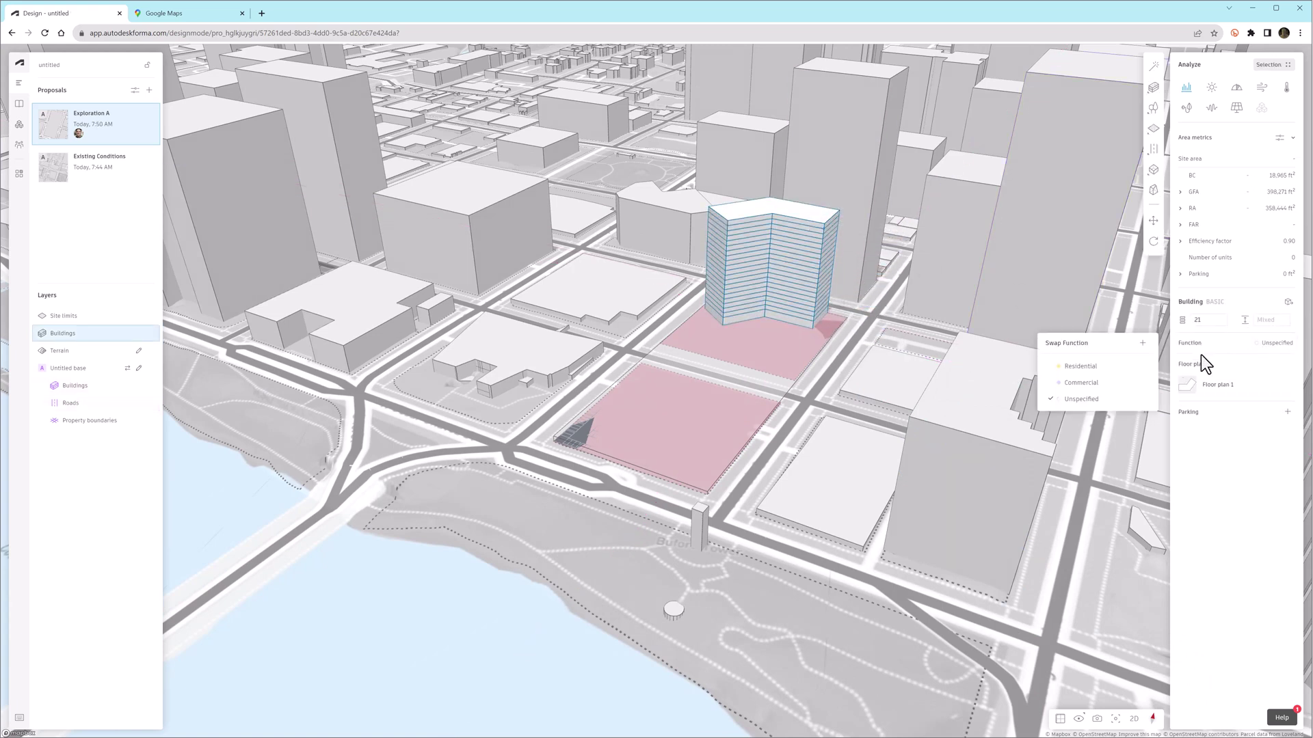
click(1082, 383)
click(744, 319)
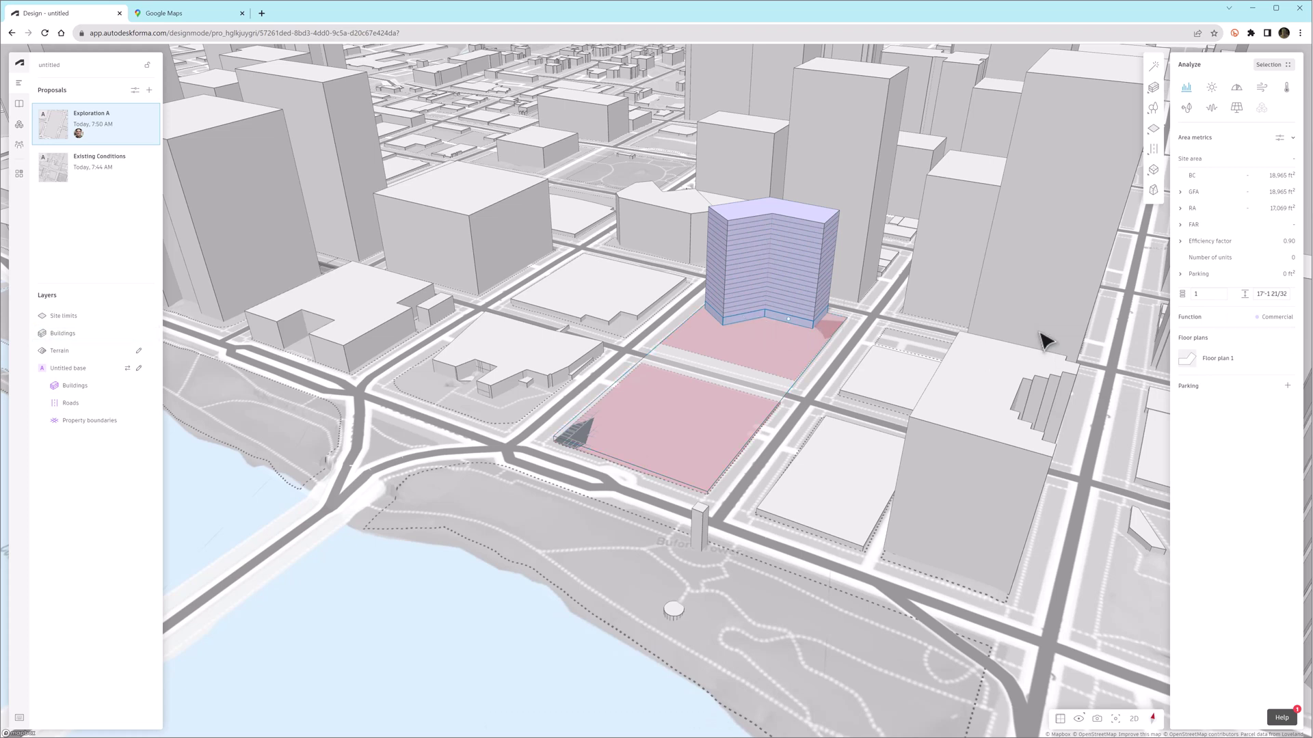
click(1276, 318)
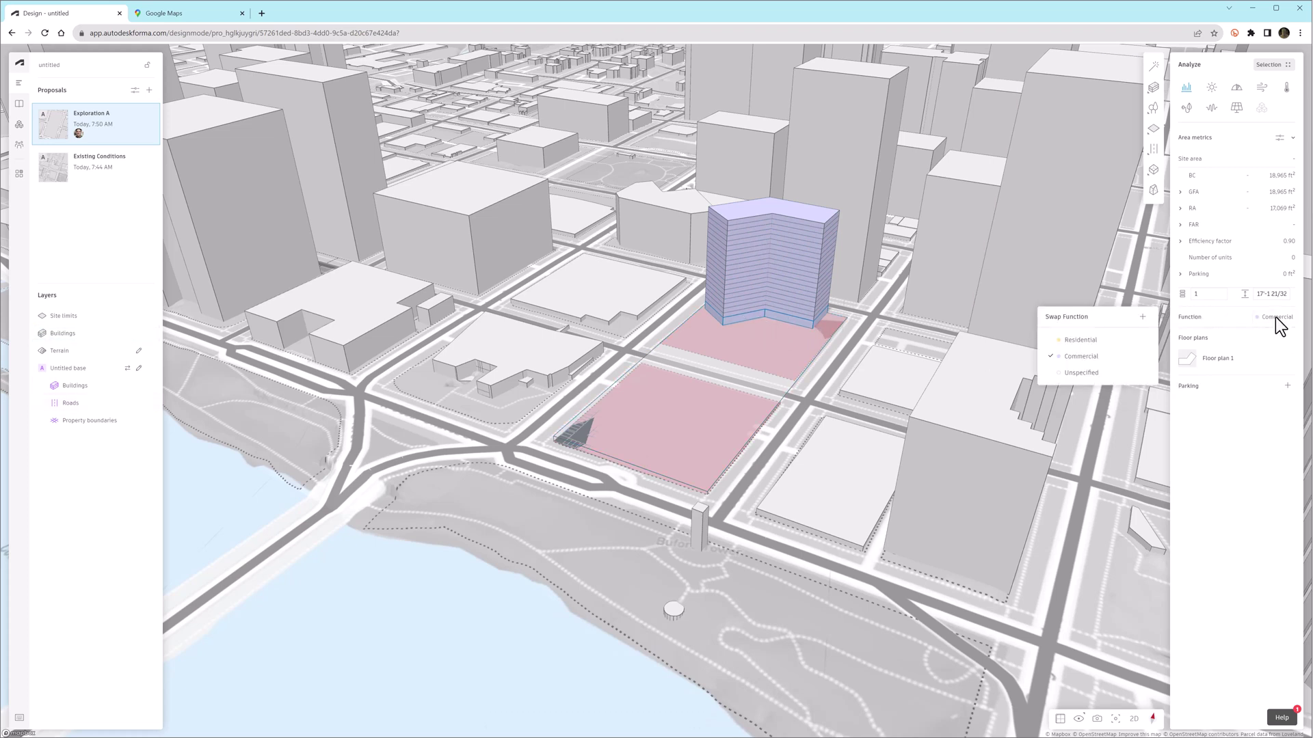
click(1142, 318)
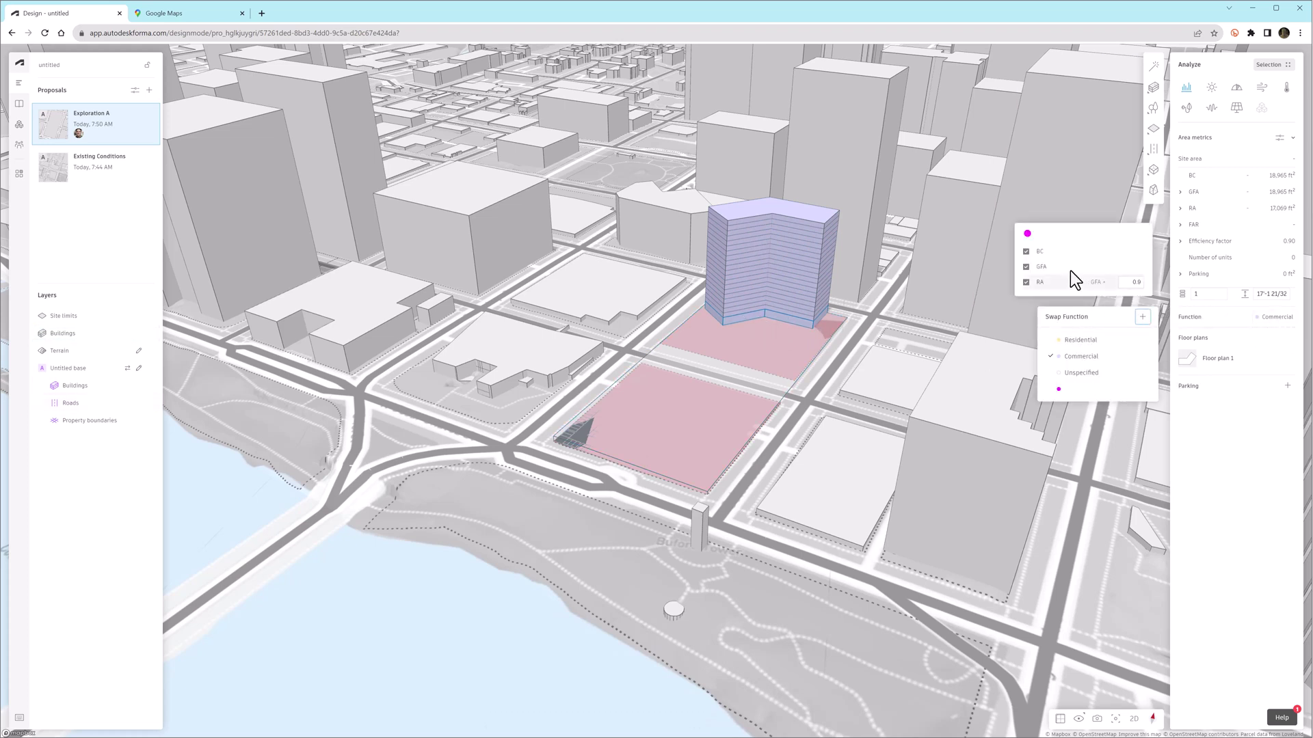
click(1028, 235)
click(994, 249)
click(1071, 389)
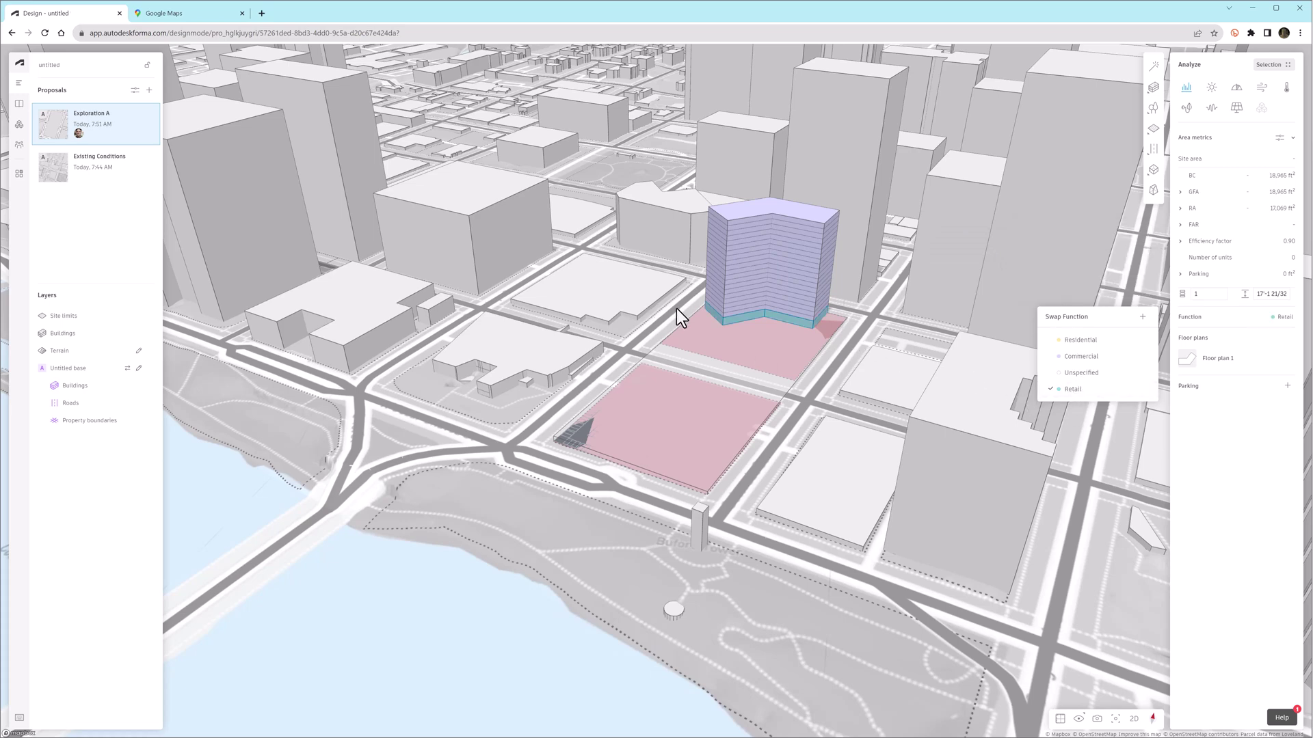
Draw a rectangular basic building of about 129 by 80 ft with 8 floors on the V-shaped building's roof and set its function to Residential
right_drag(720, 340, 785, 366)
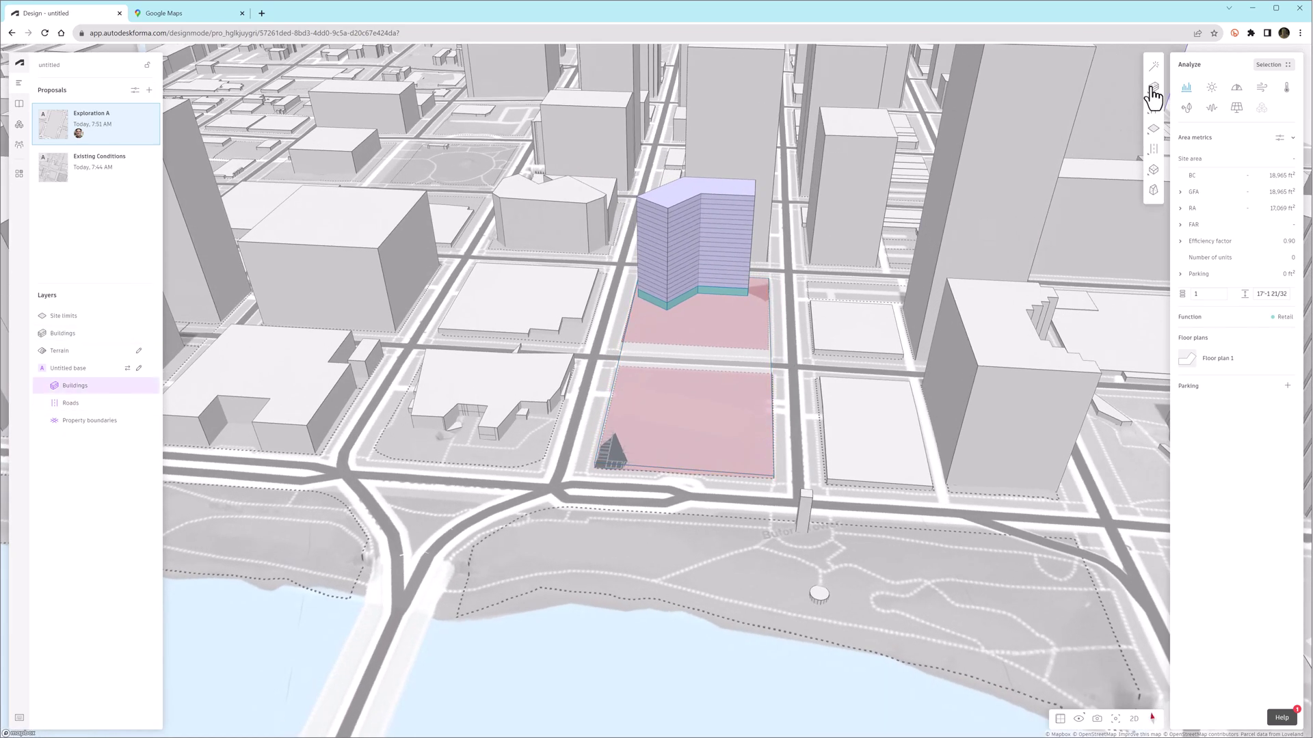
mouse_move(1153, 96)
click(1078, 130)
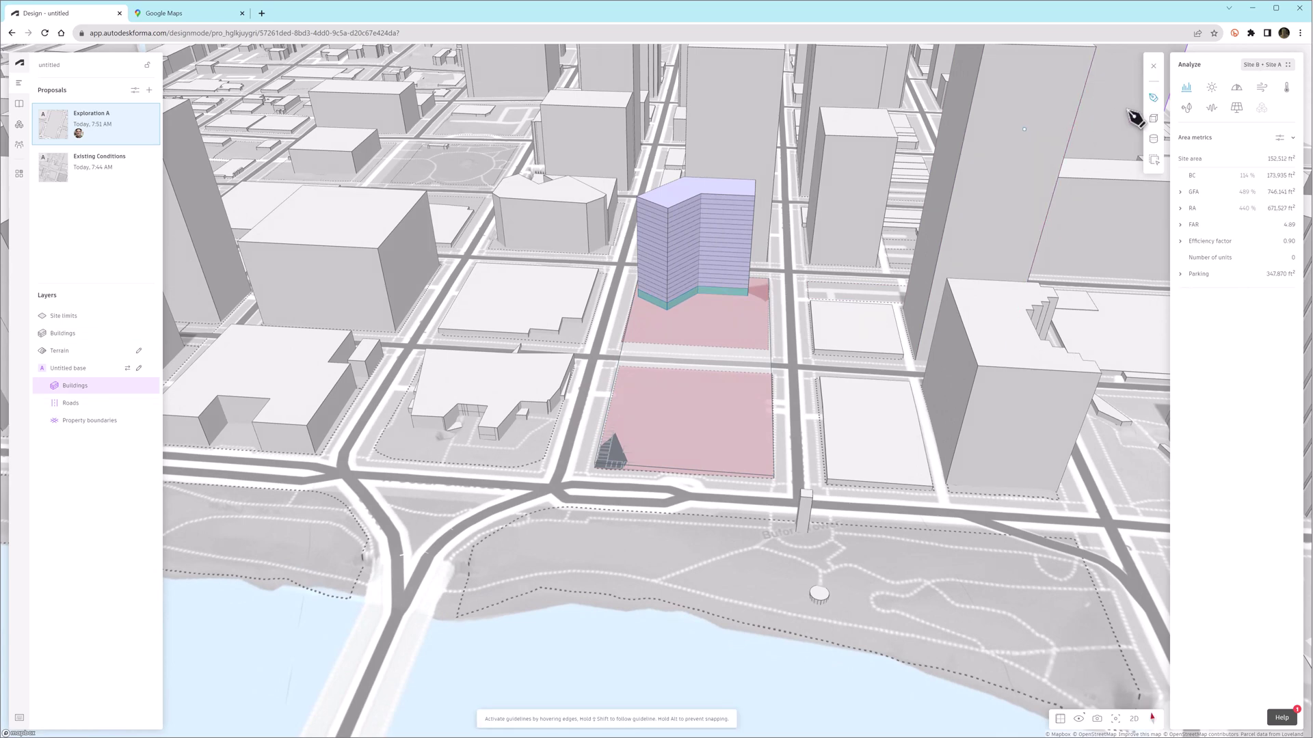
scroll(757, 186, up, 4)
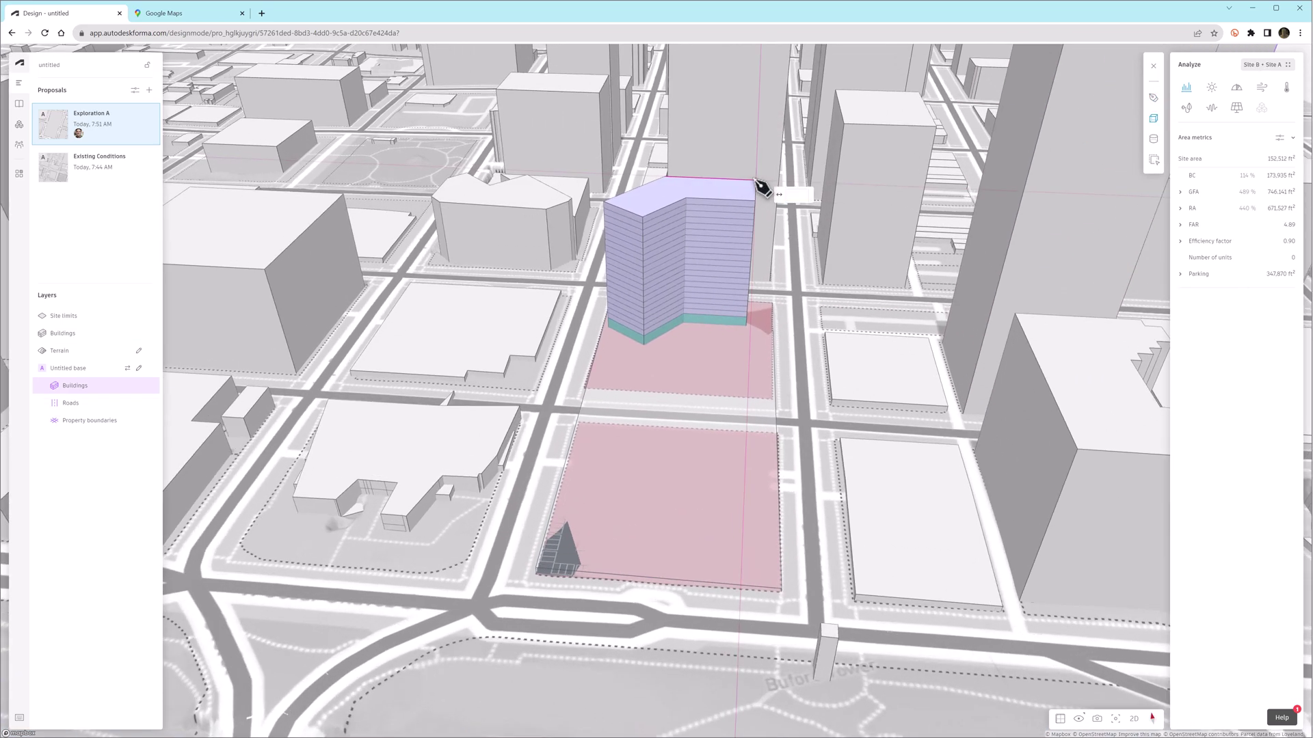
click(755, 200)
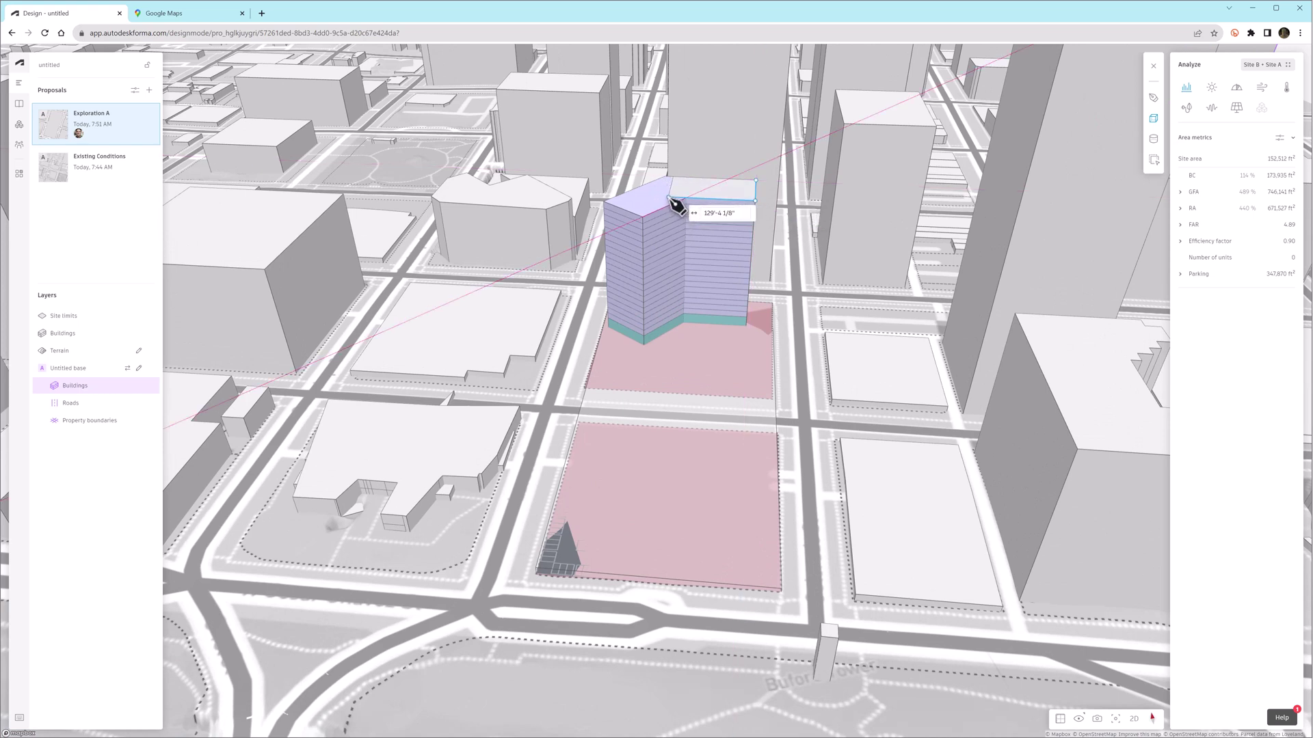
click(669, 199)
click(694, 149)
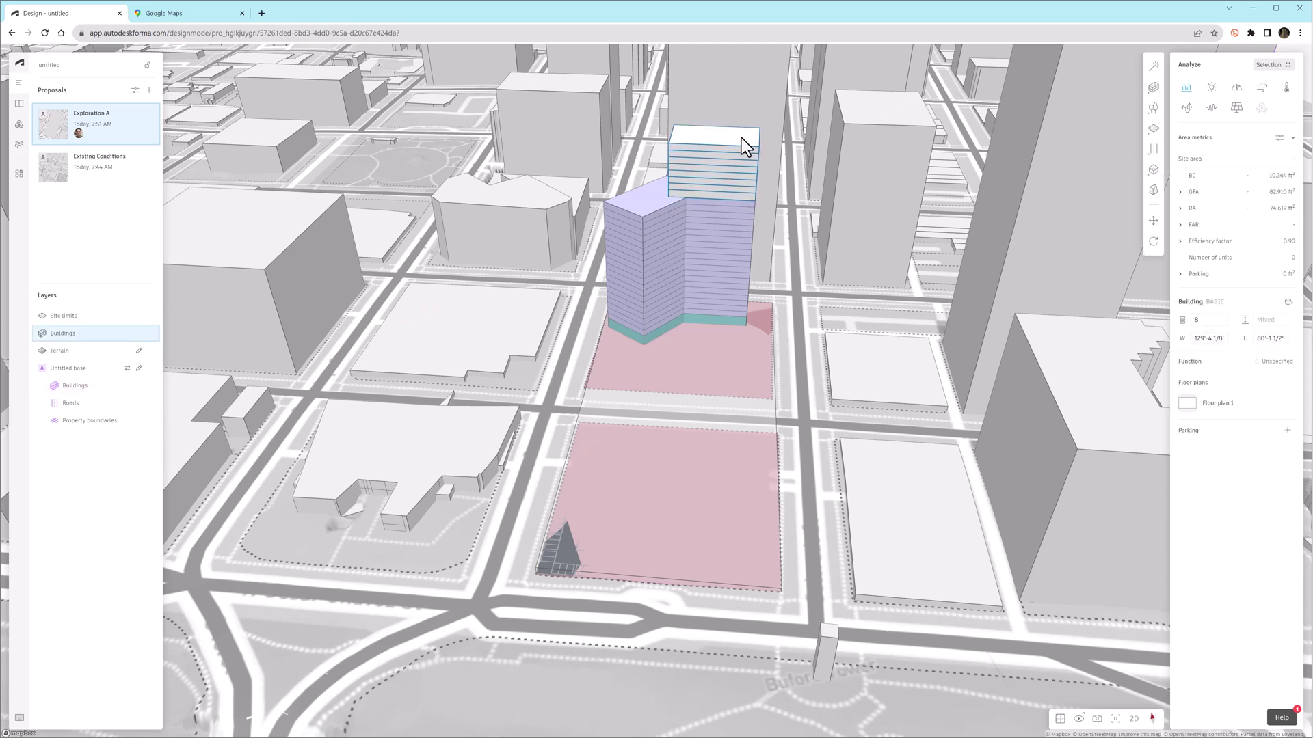
click(1273, 362)
click(1078, 386)
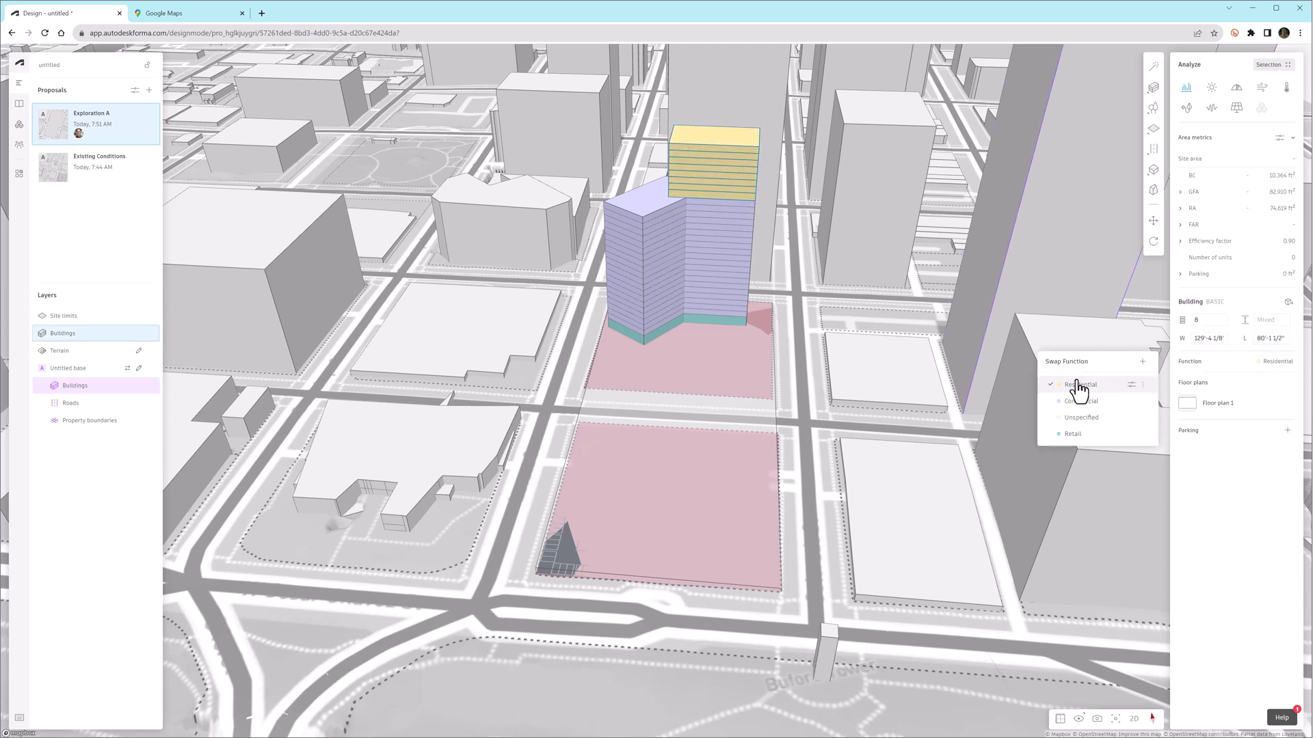
Move the residential block sideways in plan so its corner meets the V-shaped building's inner corner, and return to 3D
click(1134, 719)
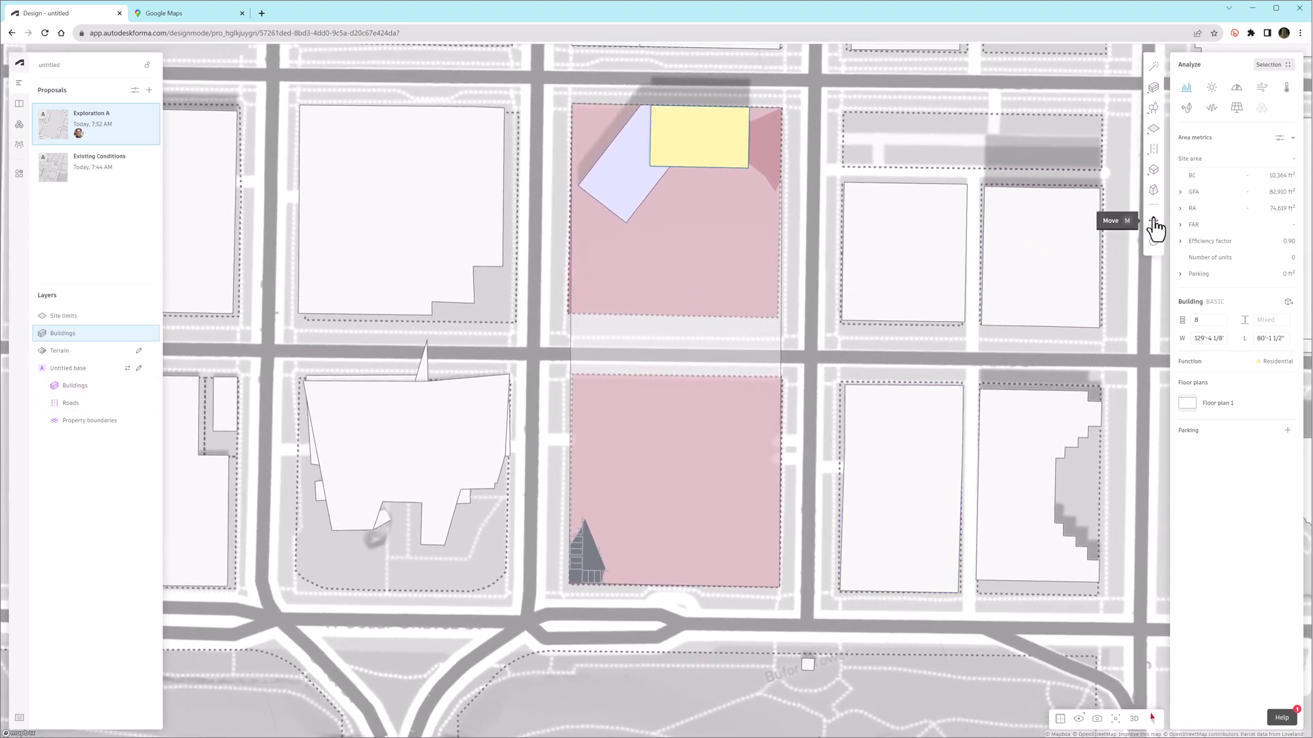
click(1154, 225)
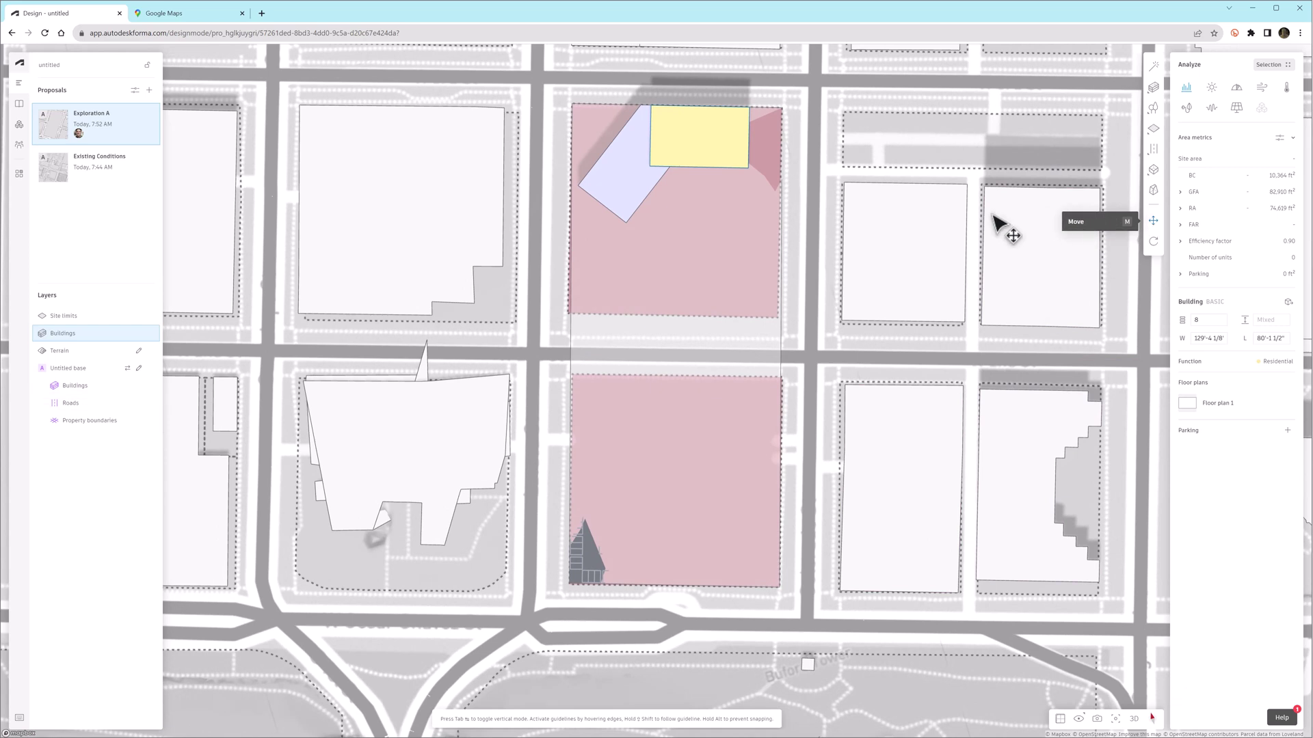
drag(750, 170, 772, 172)
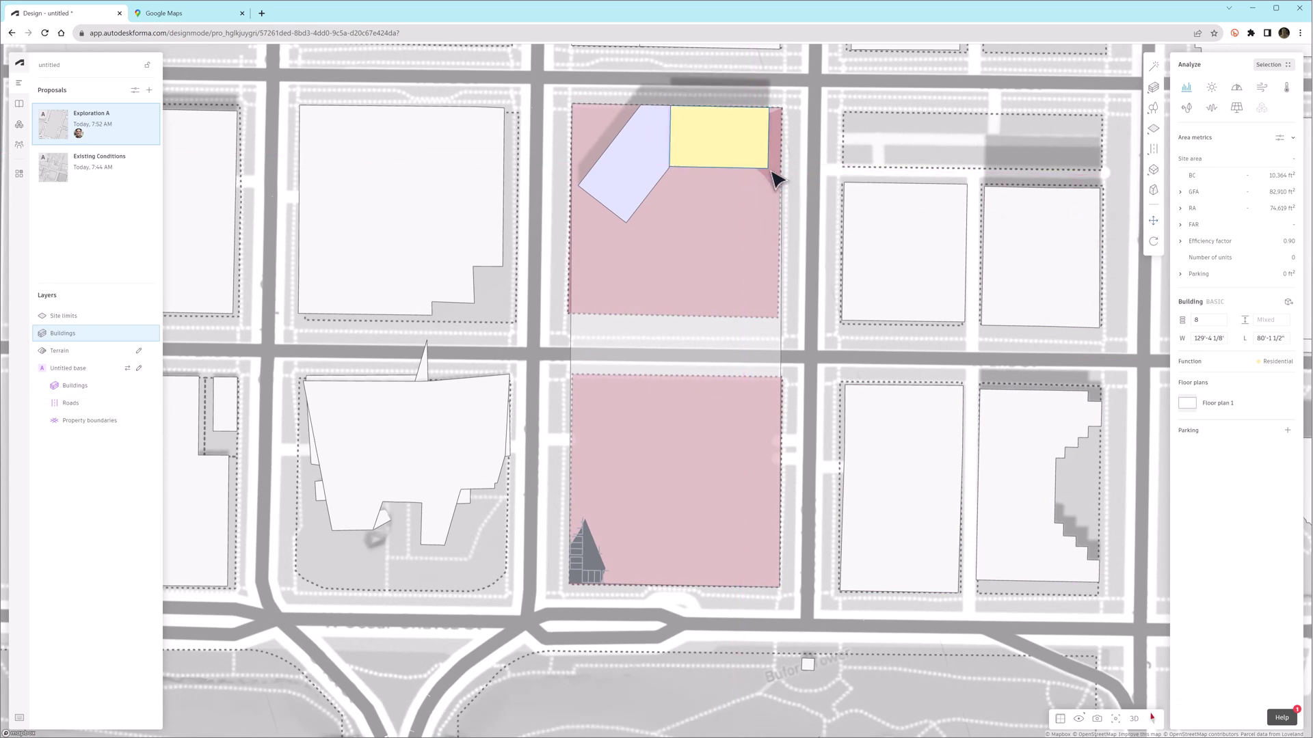
click(1133, 718)
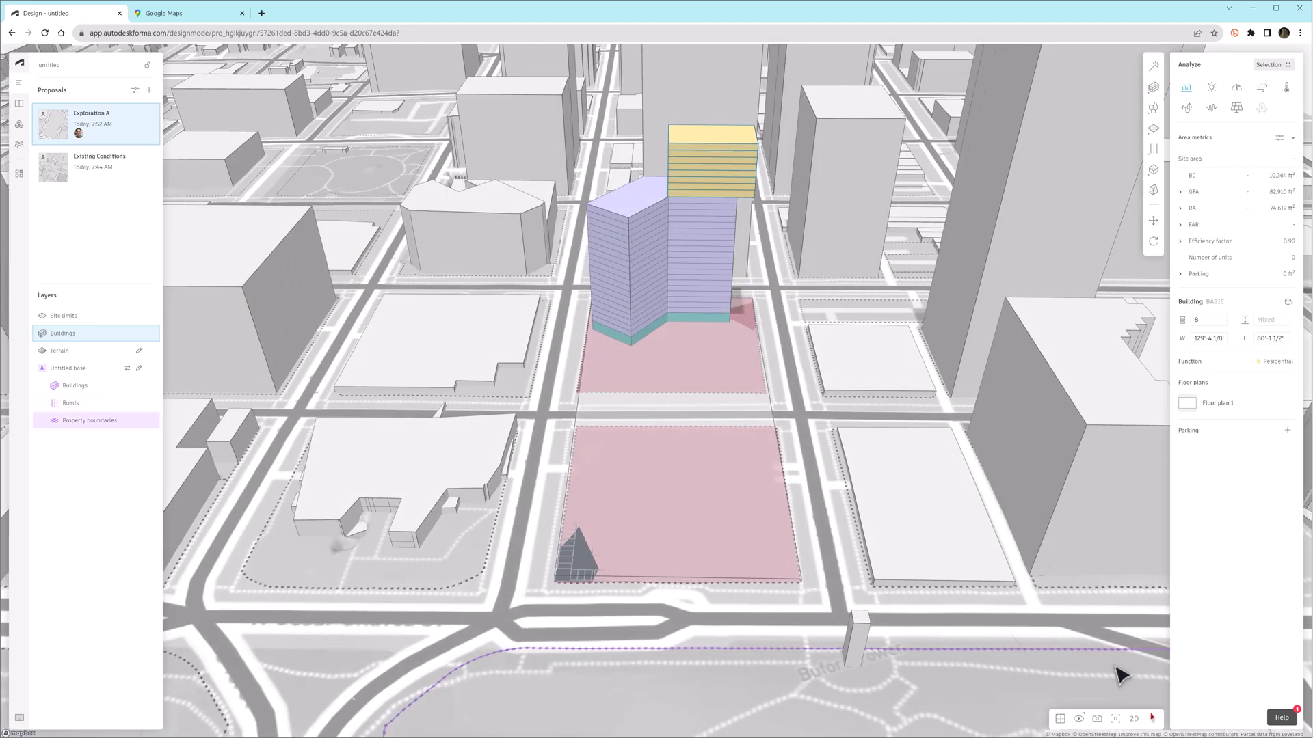
Draw a rectangular 14-floor basic building on top of the residential block with the same footprint and set its function to Commercial
click(1164, 94)
click(1088, 134)
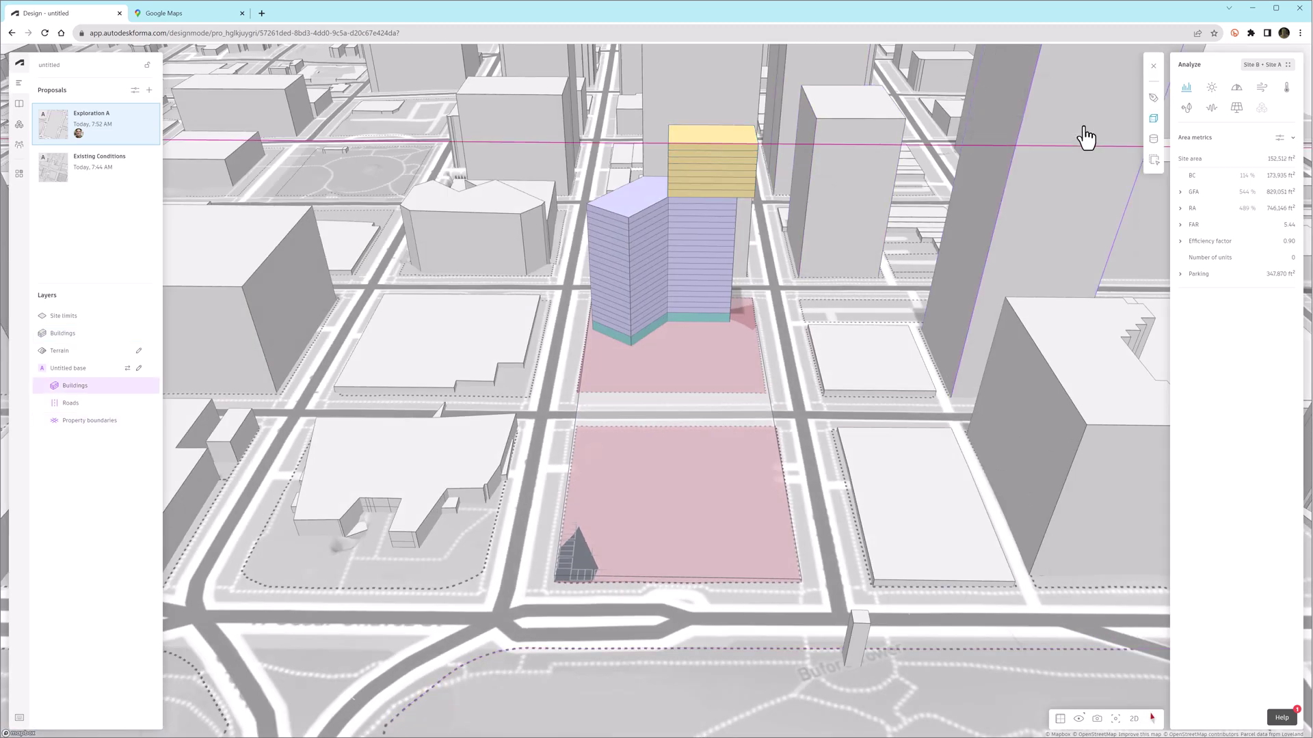
click(672, 141)
click(672, 143)
scroll(674, 142, down, 5)
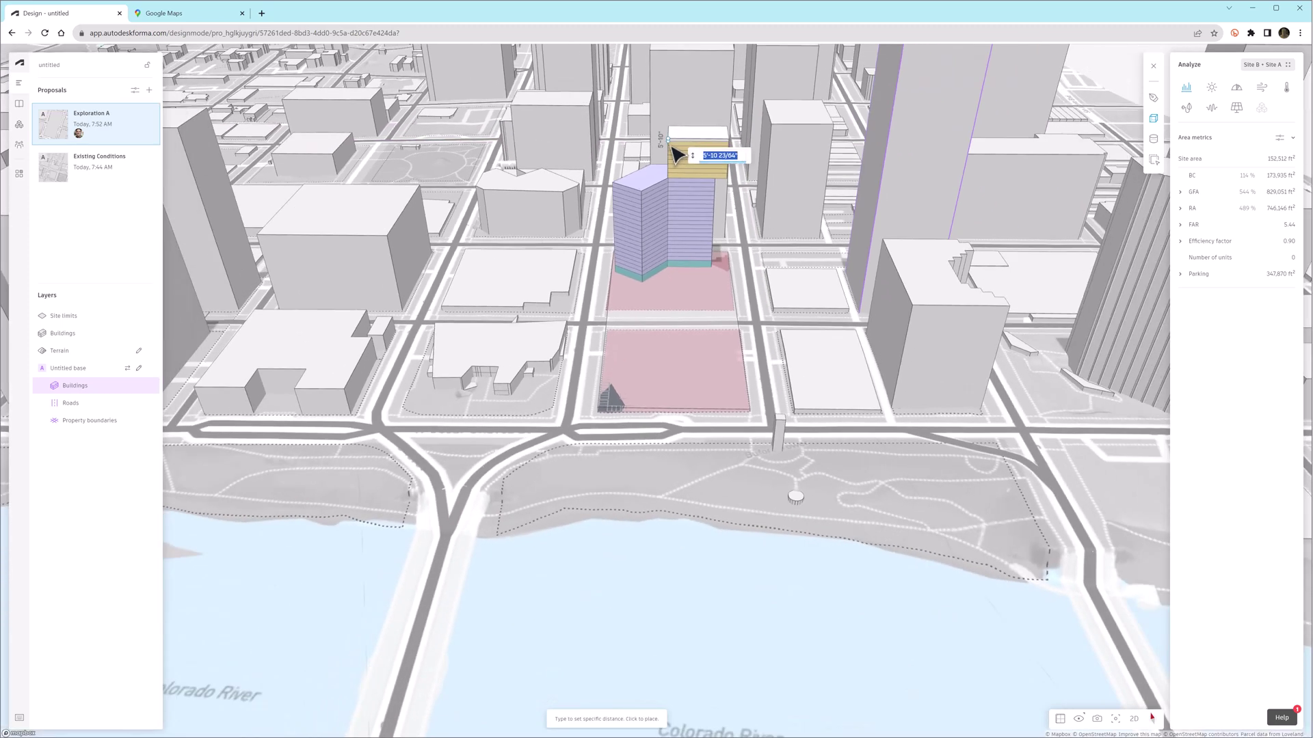
scroll(642, 157, up, 3)
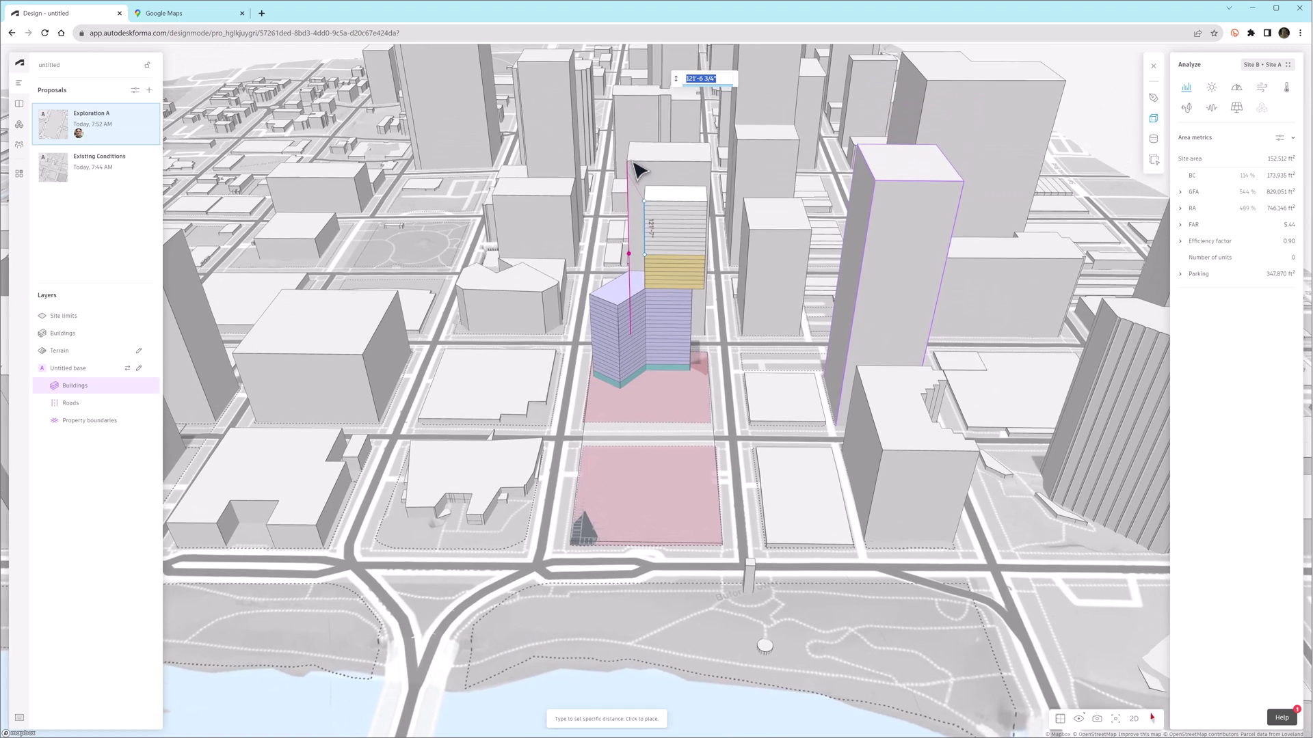
click(632, 171)
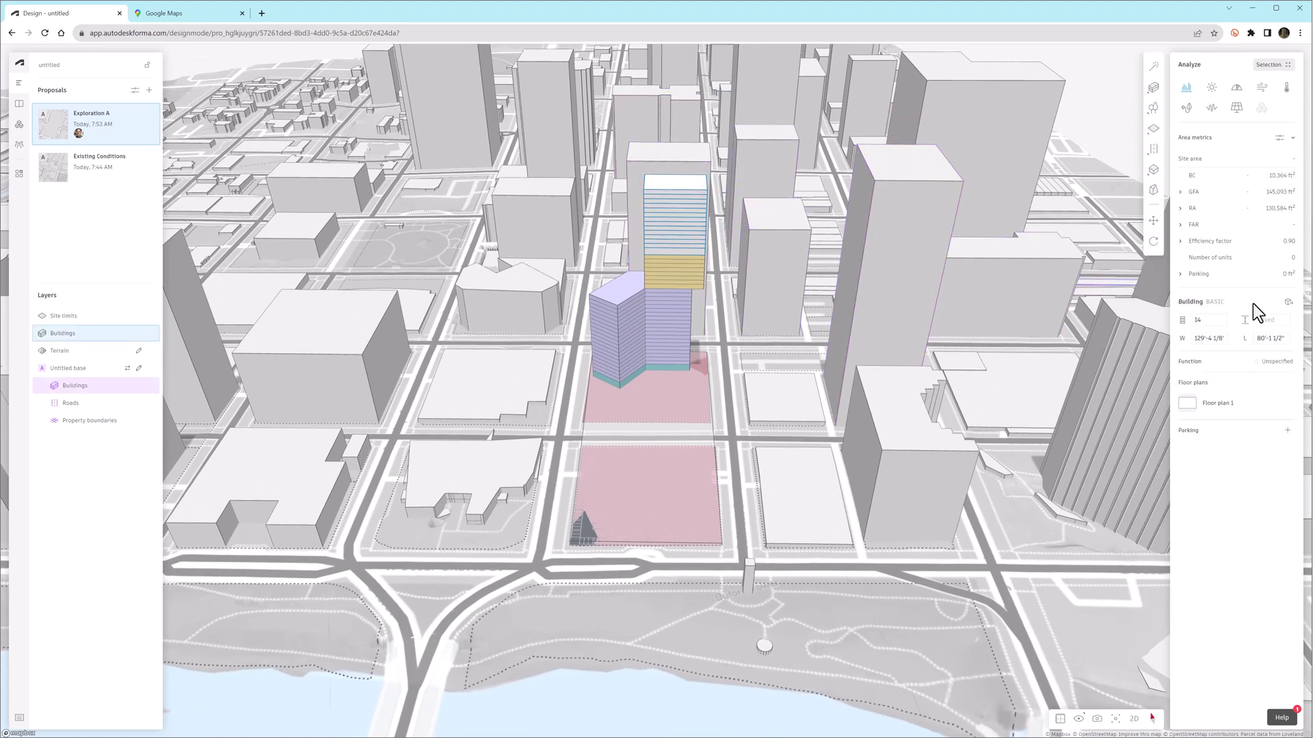
click(1275, 365)
click(1087, 402)
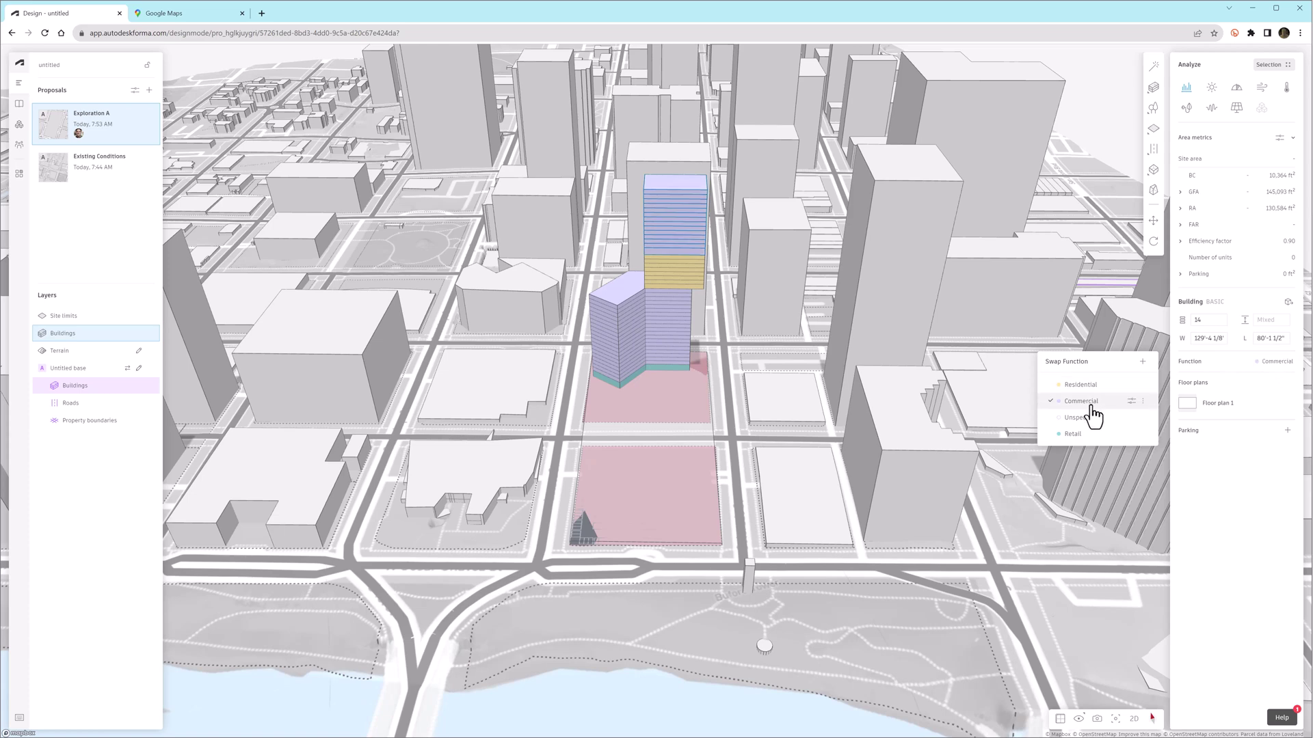
Check the top commercial block's GFA breakdown by function and move the block in plan so it is offset from the residential block below
click(1181, 192)
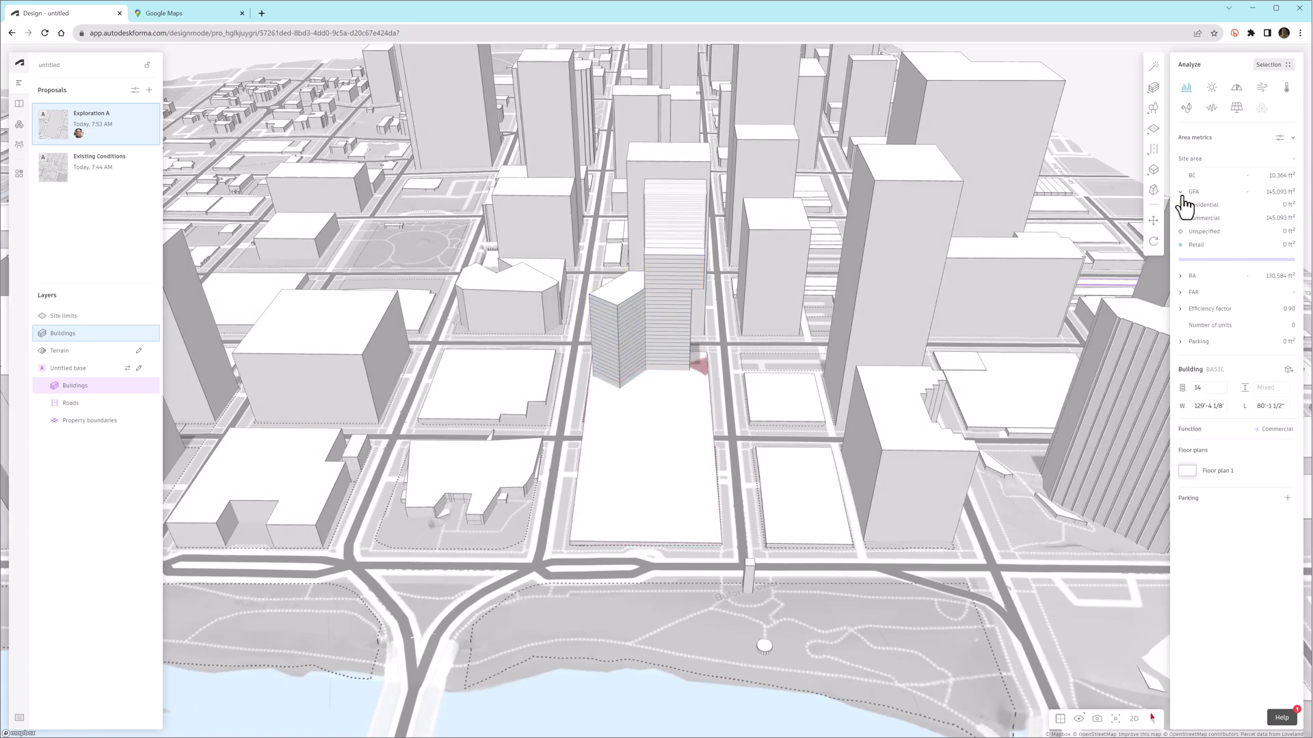
click(1180, 193)
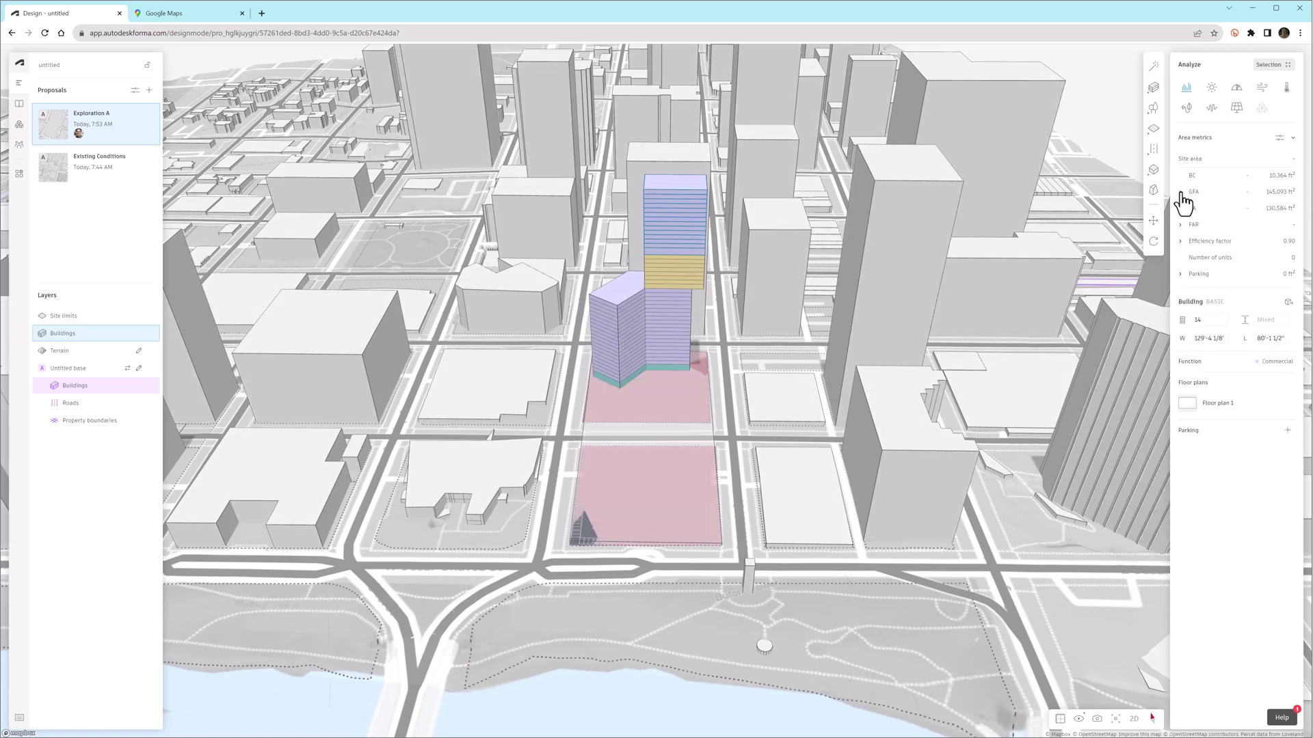
click(1135, 720)
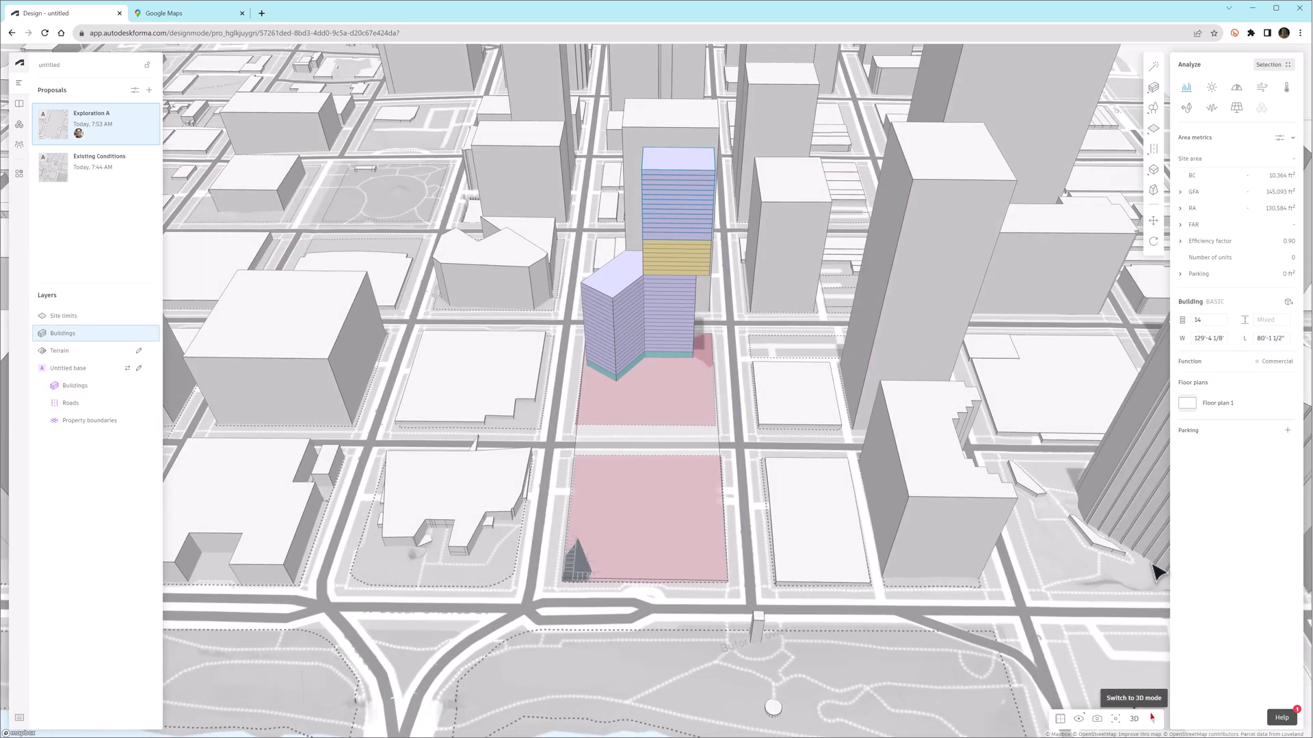
click(1153, 220)
scroll(640, 314, up, 10)
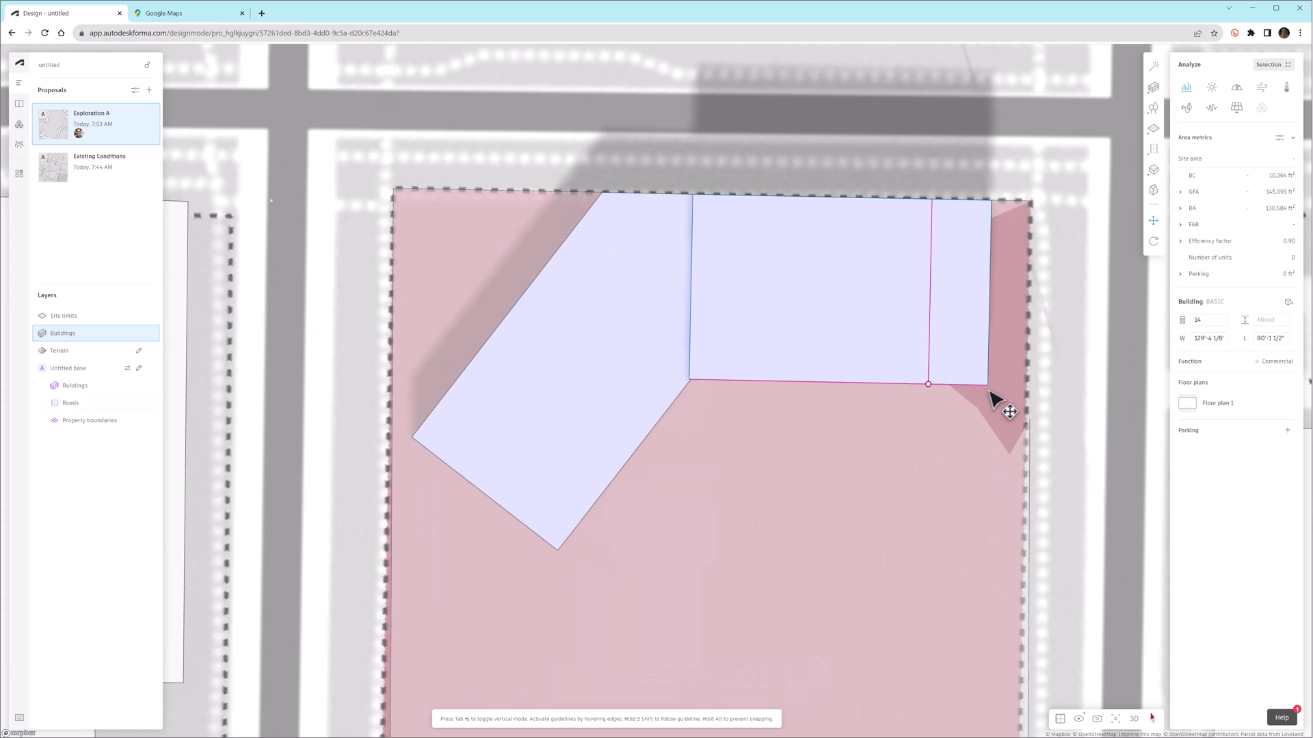
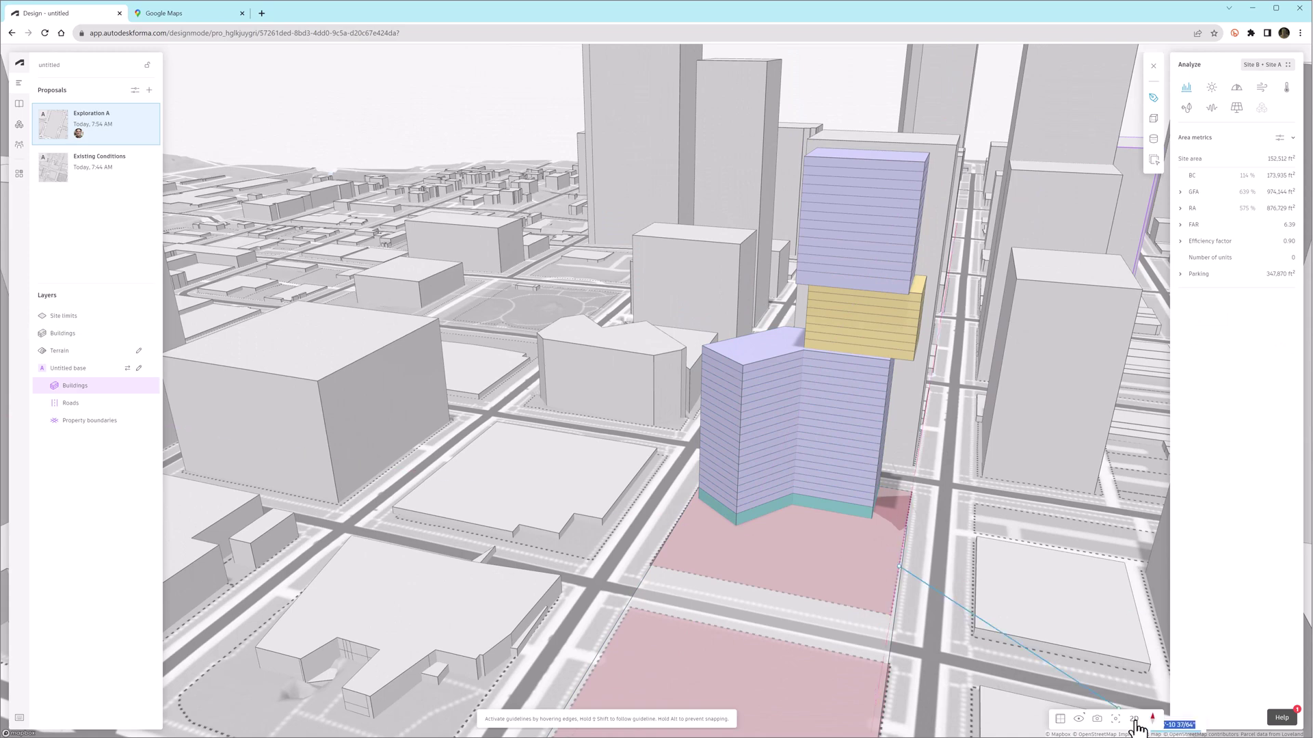
Draw a stepped two-floor basic building in the southeast corner of the V-shaped building's site and set its function to Retail
scroll(871, 462, up, 5)
click(674, 198)
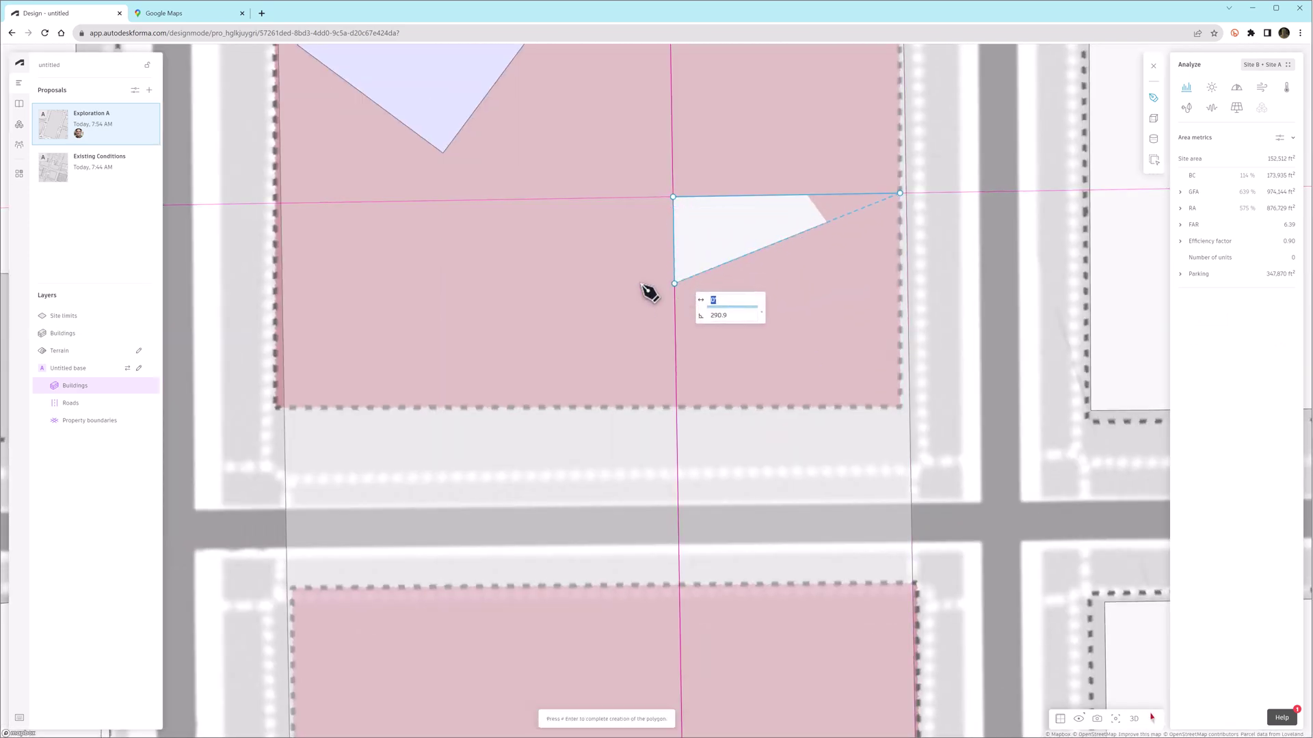
click(674, 284)
click(606, 284)
click(606, 407)
click(909, 408)
click(1133, 718)
click(1273, 353)
click(1072, 428)
scroll(752, 410, down, 5)
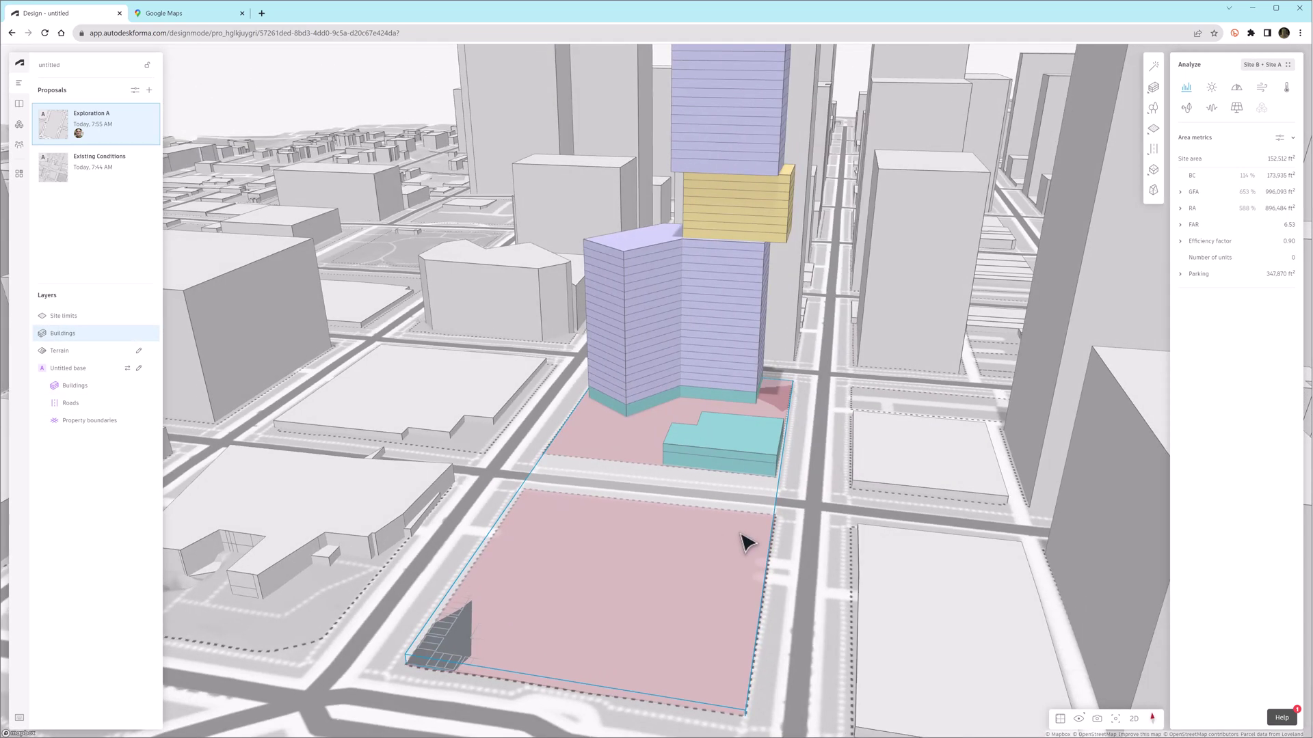
Draw a bent, 12-floor basic building across the northern part of the southern site
click(1154, 87)
click(1153, 100)
click(741, 573)
click(775, 624)
click(703, 672)
click(579, 672)
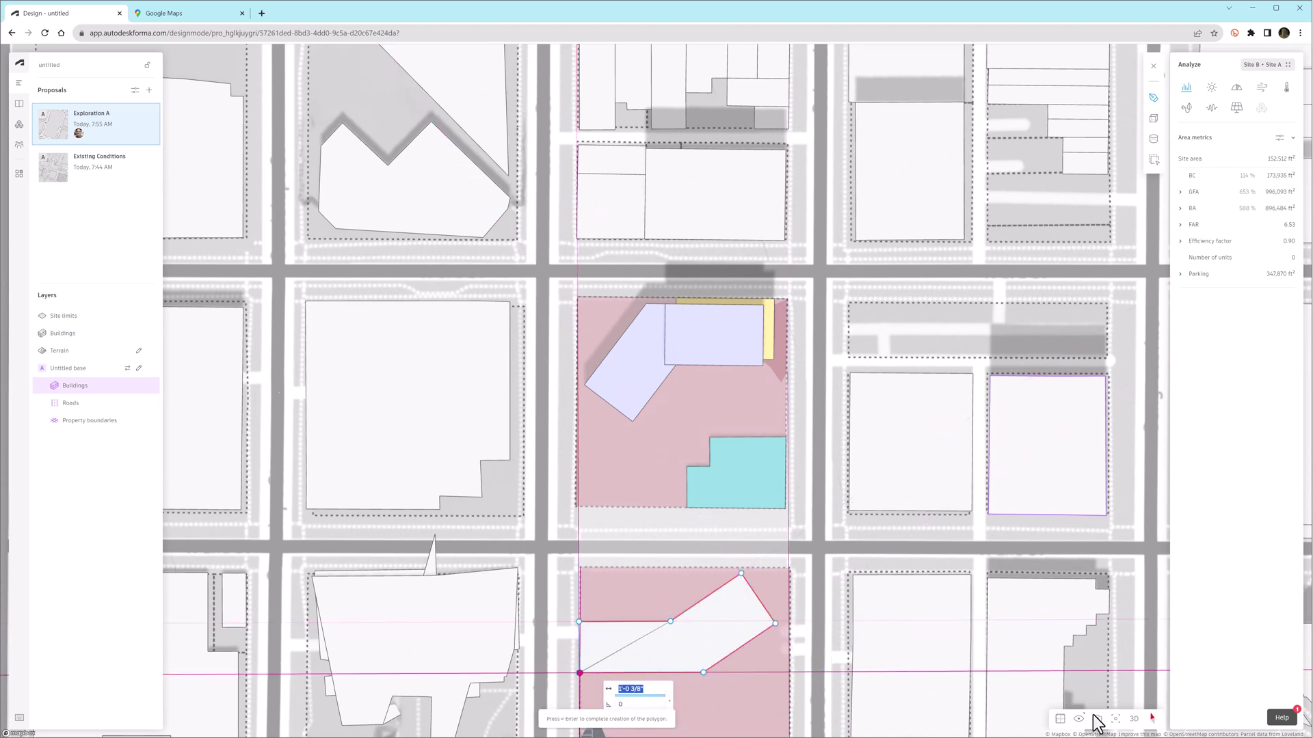
click(579, 622)
Set the bent building's function to Commercial and its ground floor to Retail
click(1275, 343)
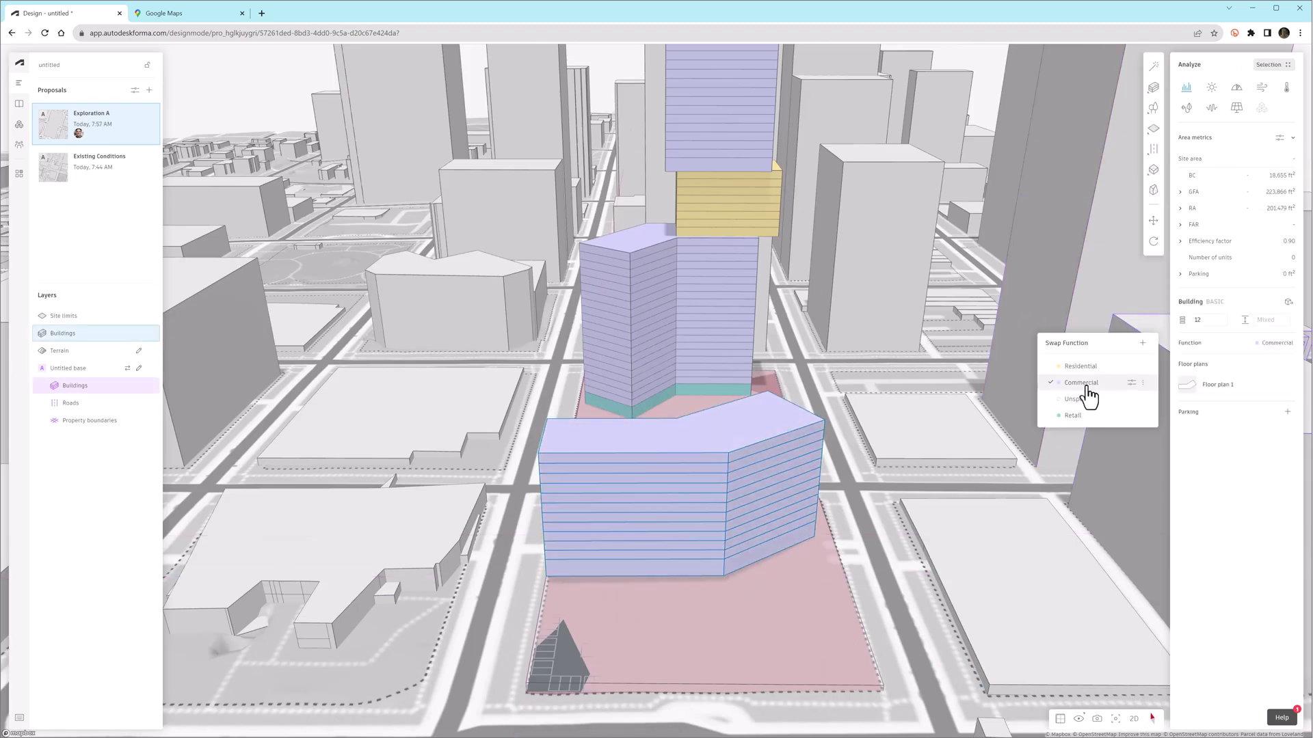
click(1090, 385)
click(1276, 343)
click(1069, 403)
Draw a rectangular basic building with Residential function on the bent building's western roof, offset in plan from the block below
click(1154, 88)
click(473, 432)
click(565, 439)
click(492, 375)
click(1079, 140)
scroll(829, 257, down, 3)
key(Escape)
click(586, 431)
key(2)
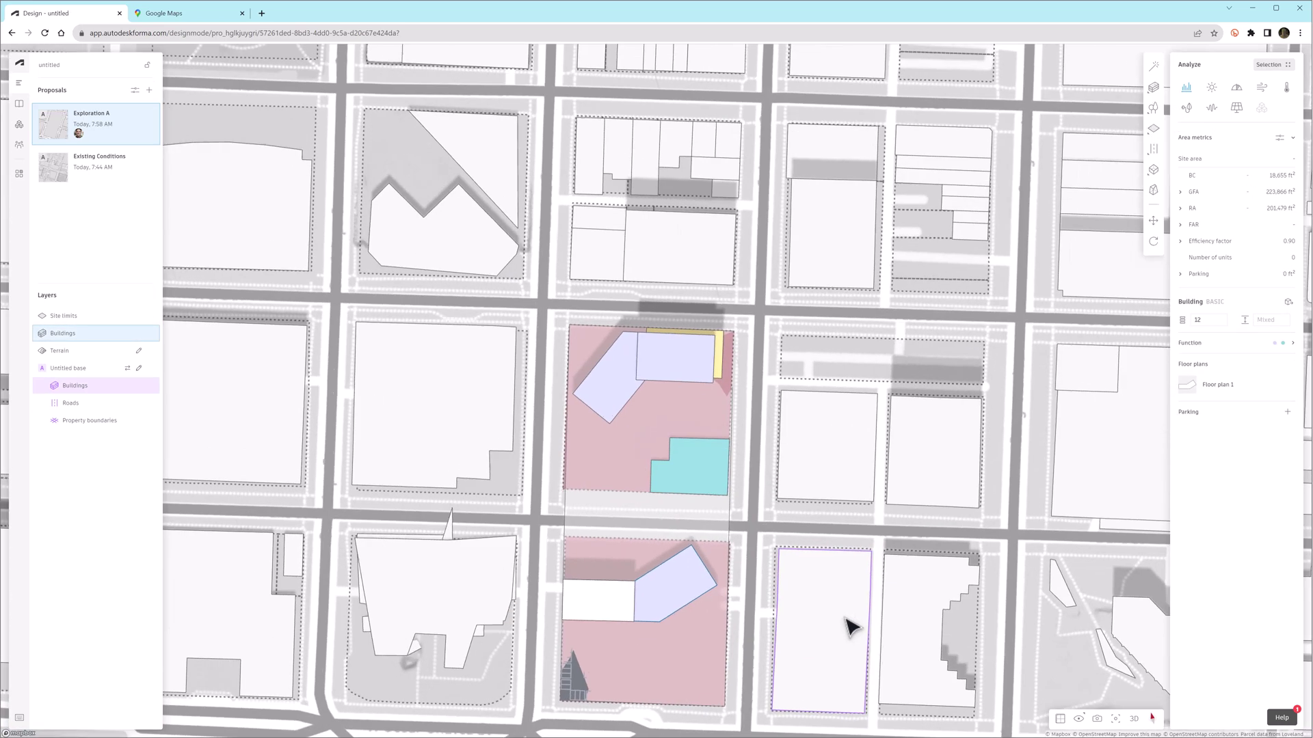
scroll(717, 610, up, 5)
key(3)
scroll(328, 96, down, 6)
Place a 7-floor block of about 68 by 120 ft on top of the residential block and set its function to Commercial
click(434, 167)
click(1275, 360)
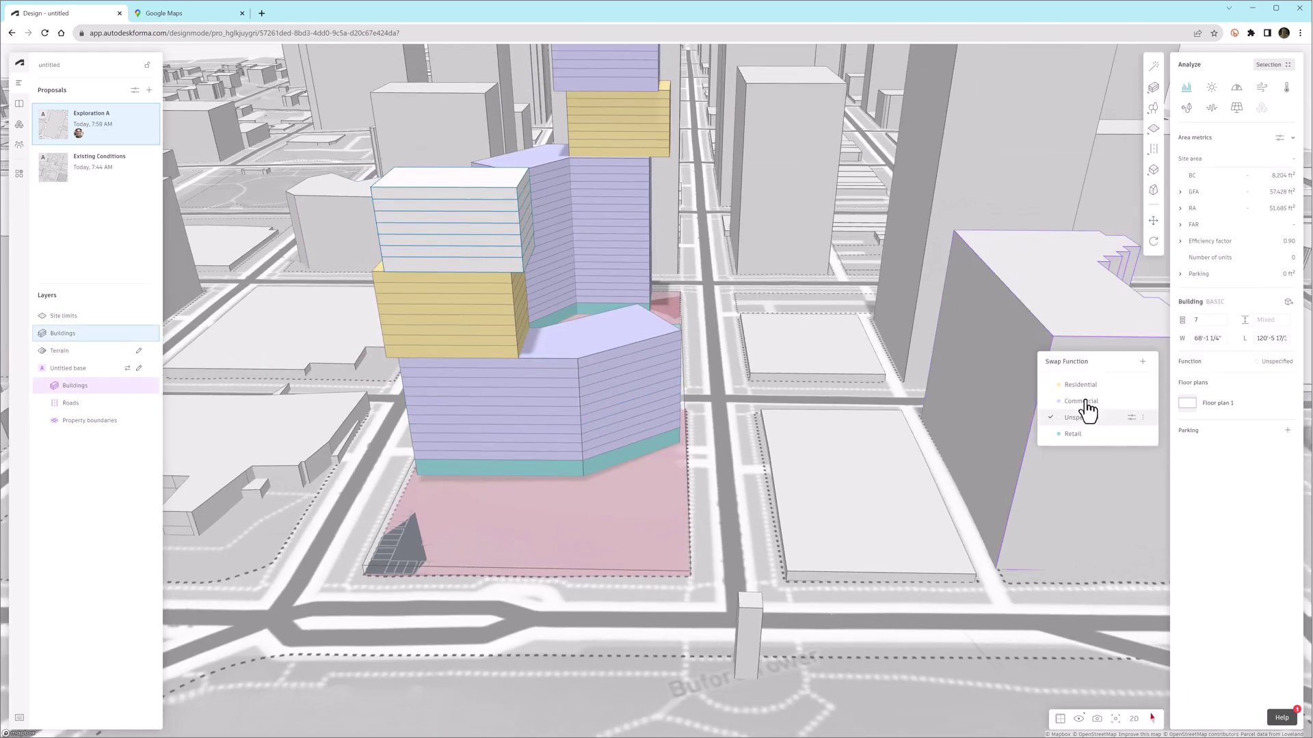
click(1081, 401)
click(1069, 132)
Draw a rectangular basic building about 155 ft long over the exposed parking in the southern site's southwest corner
click(369, 571)
key(2)
scroll(410, 588, up, 5)
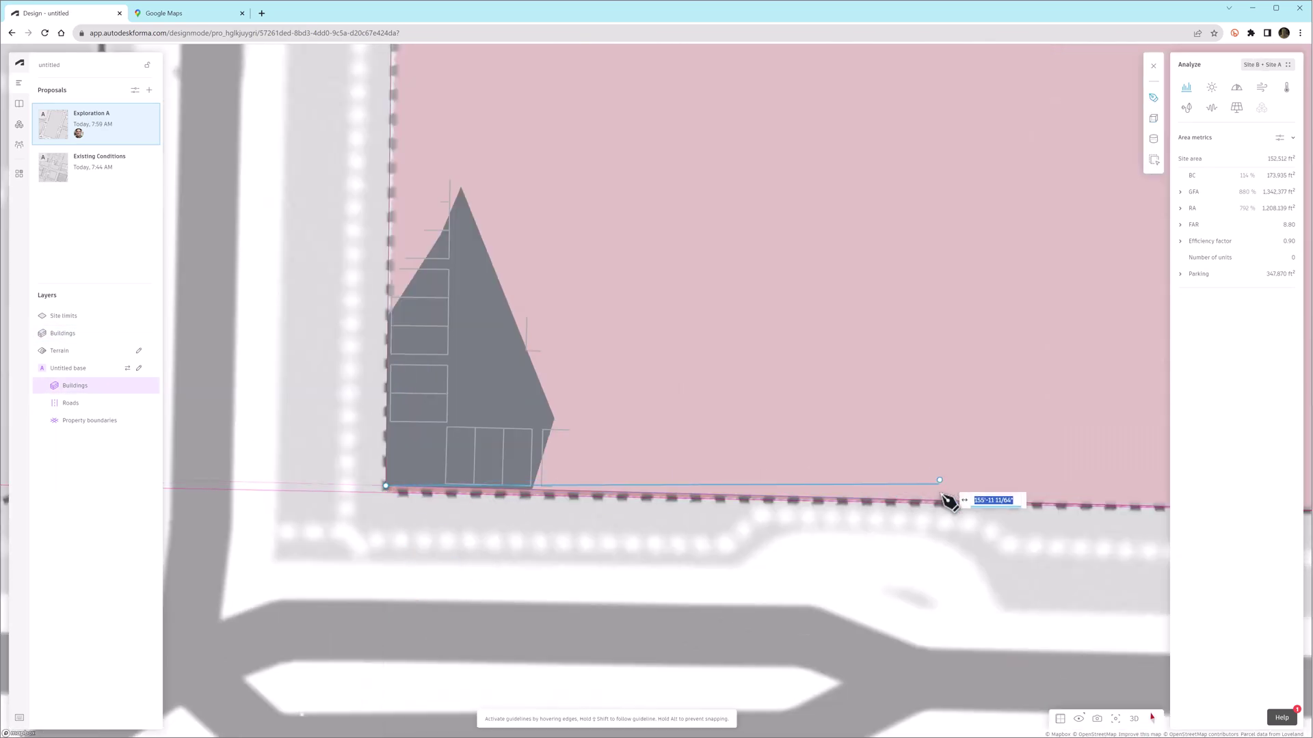
click(938, 490)
click(950, 226)
click(391, 212)
click(1134, 719)
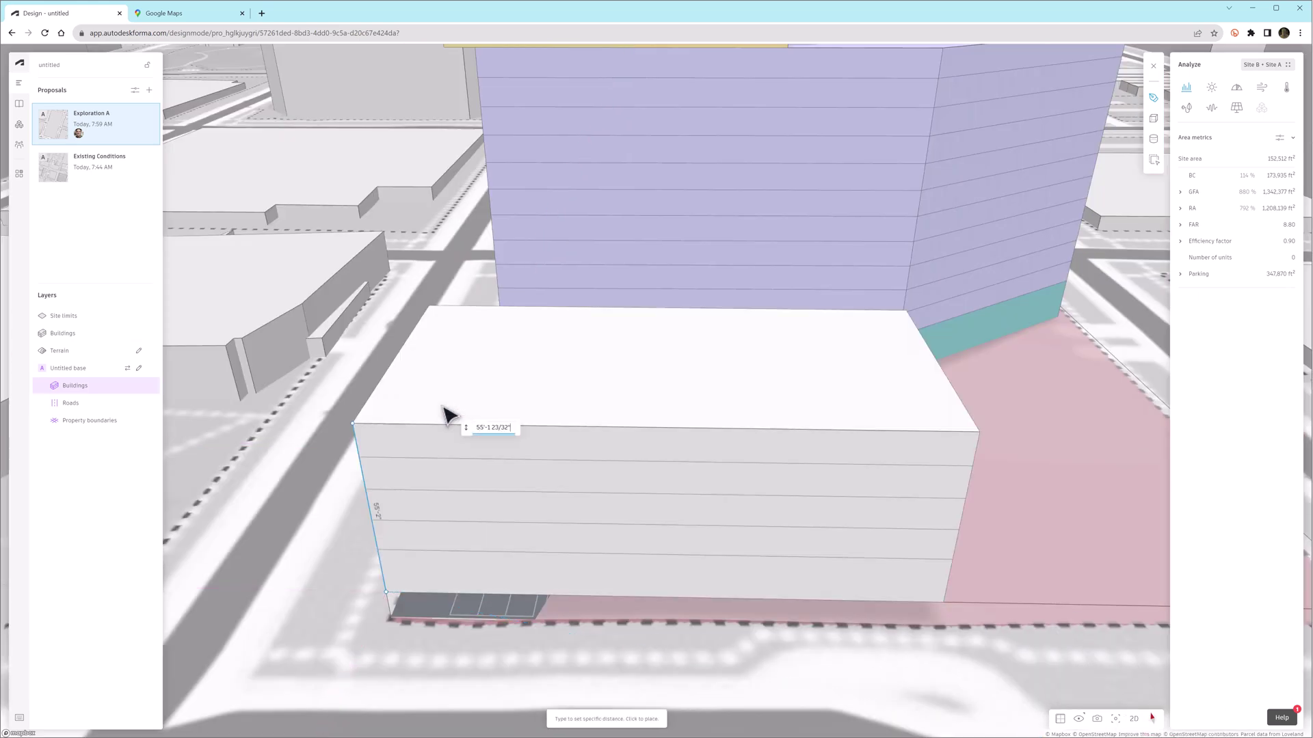
click(445, 375)
Set the function of the southern site's southwest corner building to Retail
scroll(577, 536, down, 3)
click(1283, 345)
click(1080, 403)
scroll(957, 527, down, 5)
click(338, 687)
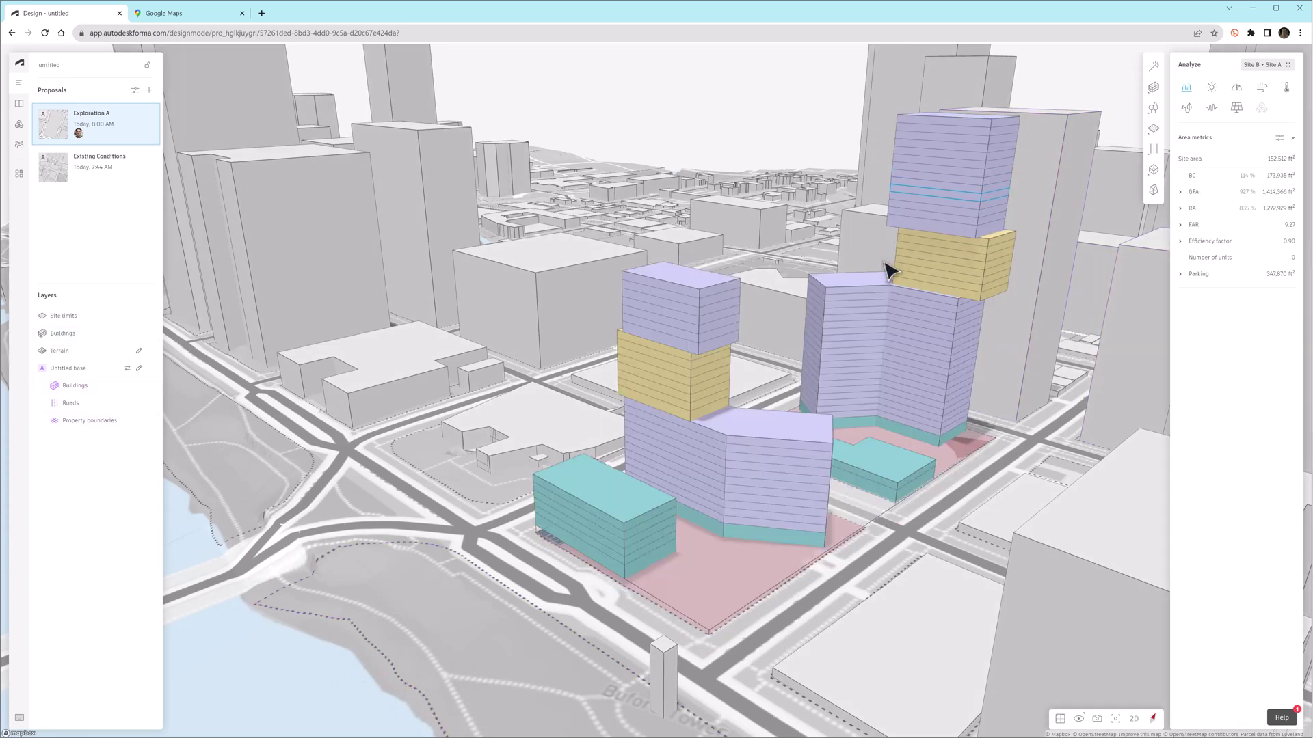
Convert the V-shaped building to a 3D sketch, move the top edge at its outer end inward to slope the facade, and finish the sketch
click(849, 282)
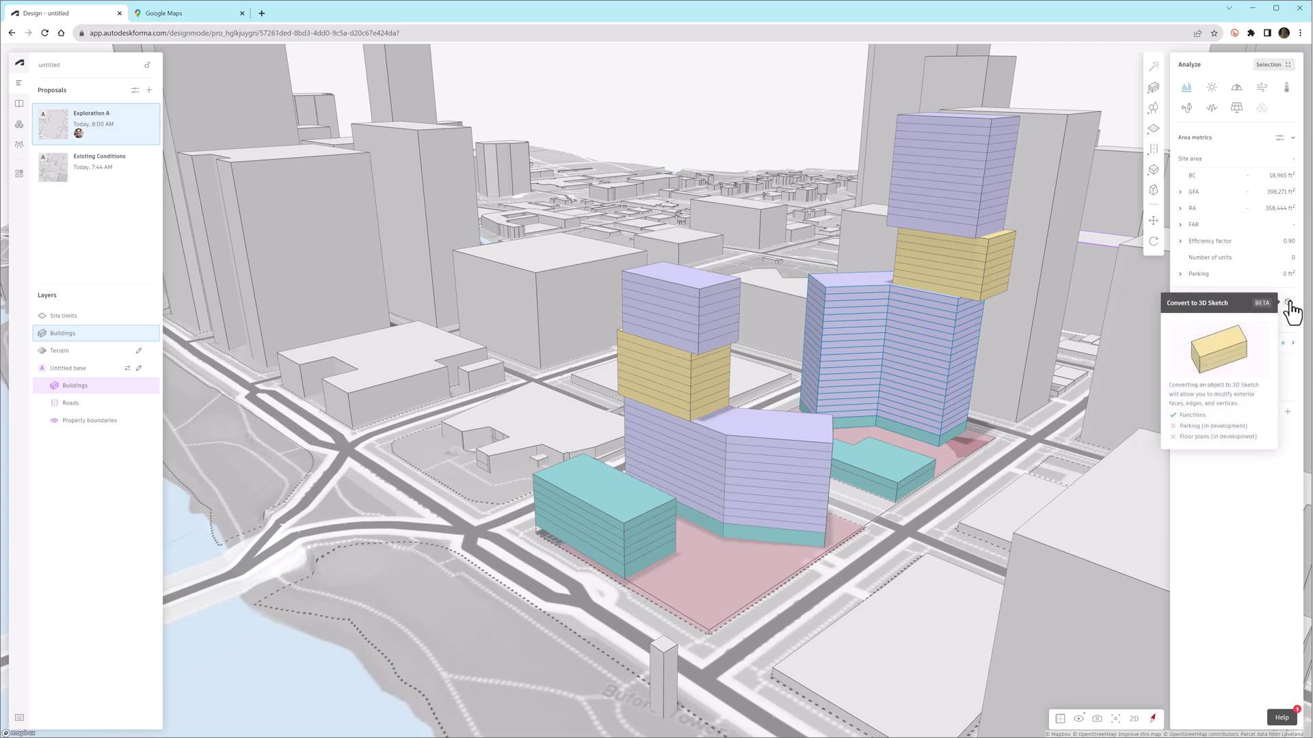
click(1290, 307)
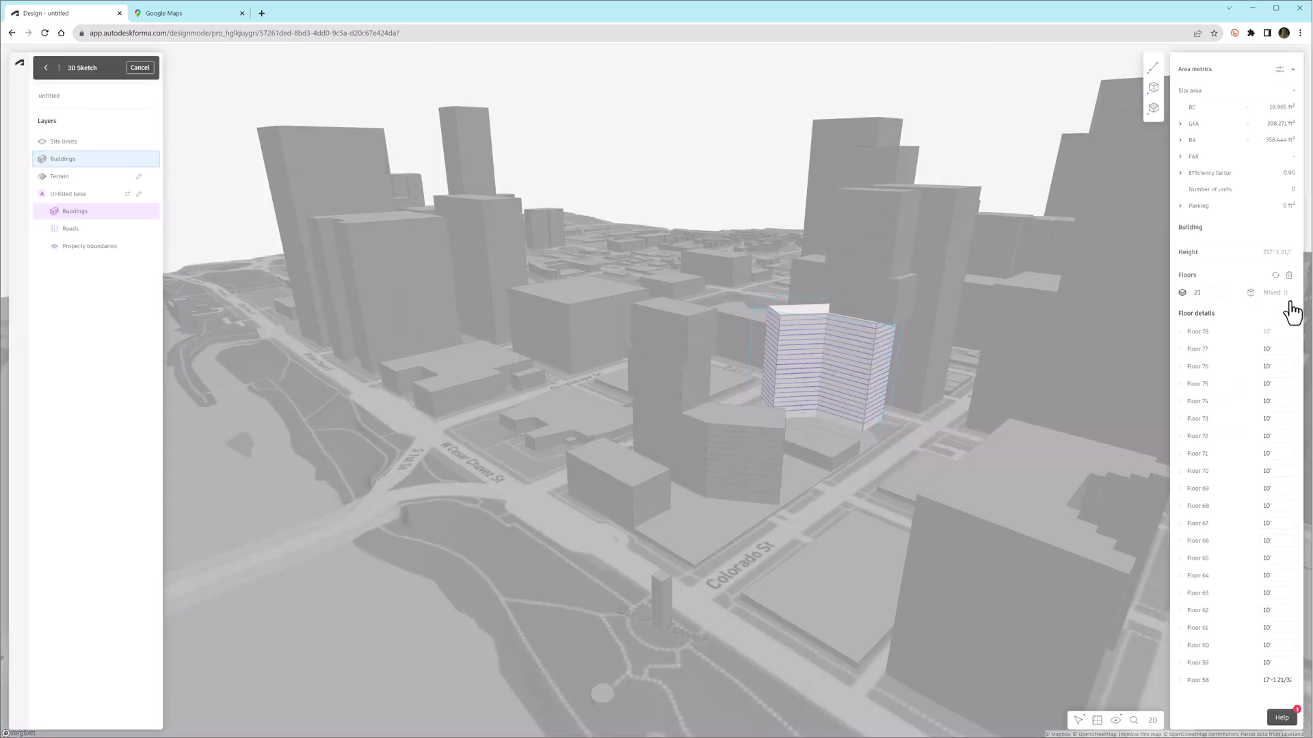
scroll(796, 311, up, 5)
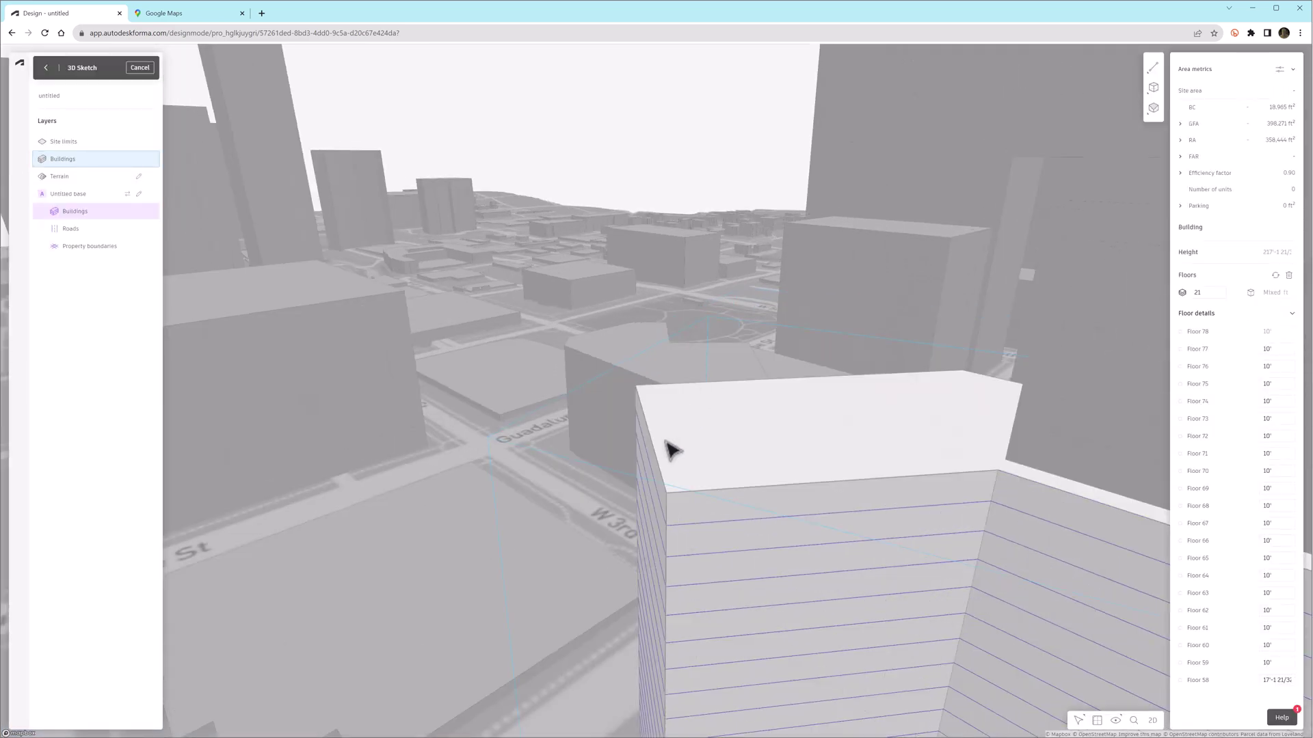
click(663, 462)
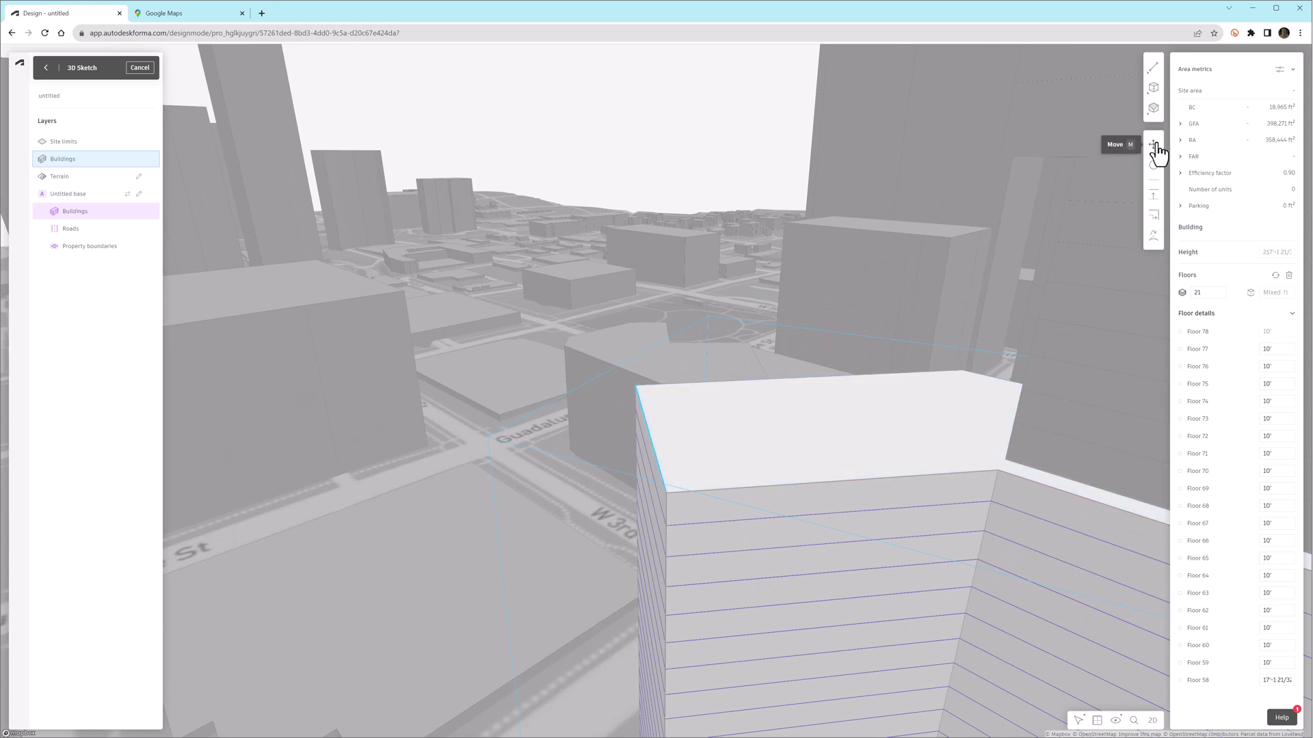
click(1126, 161)
drag(670, 497, 717, 501)
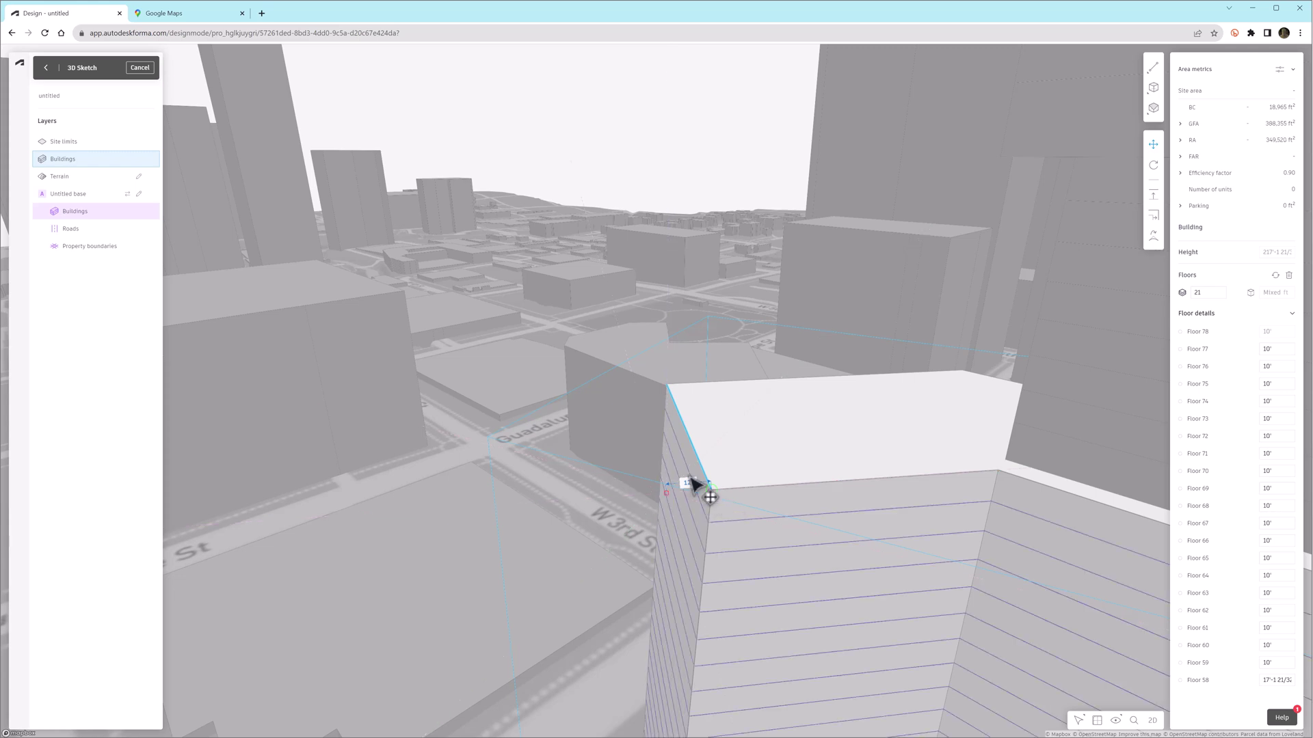
click(47, 67)
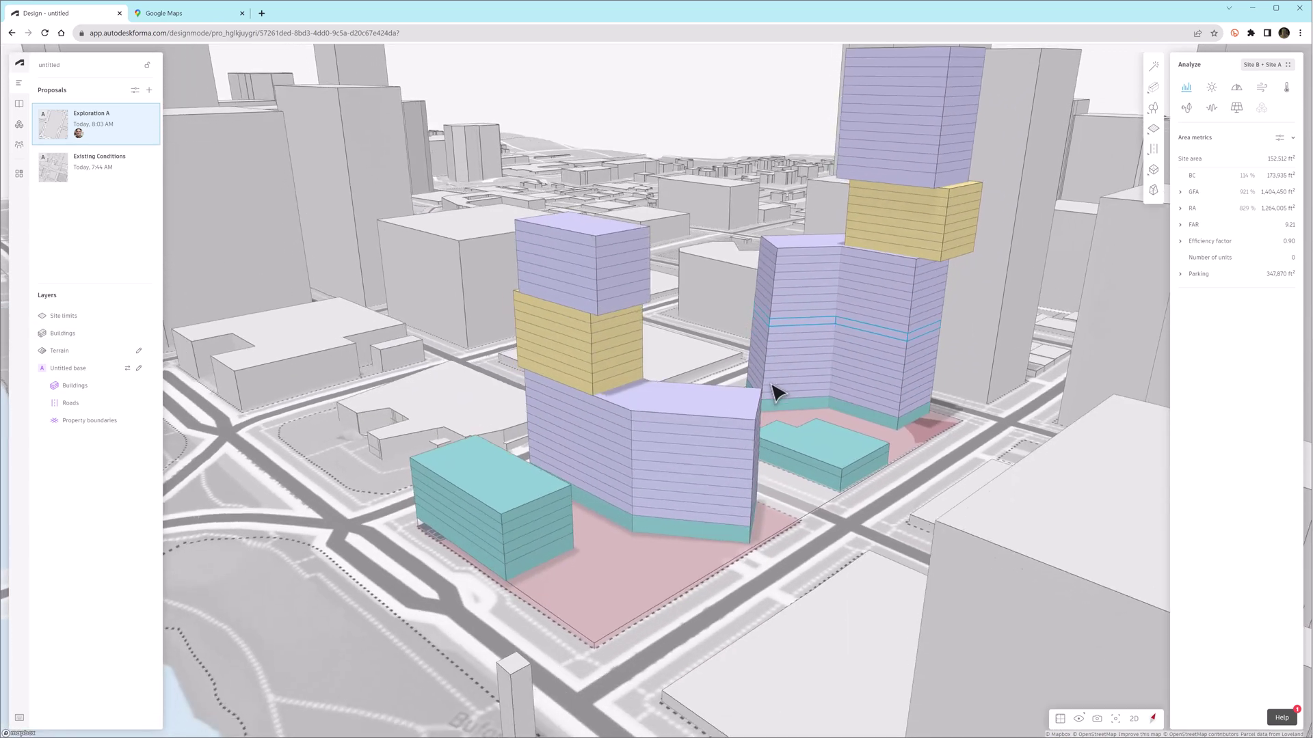
Move the top edge at the bent building's east end inward in 3D sketch to slope that facade, and finish the sketch
double_click(775, 391)
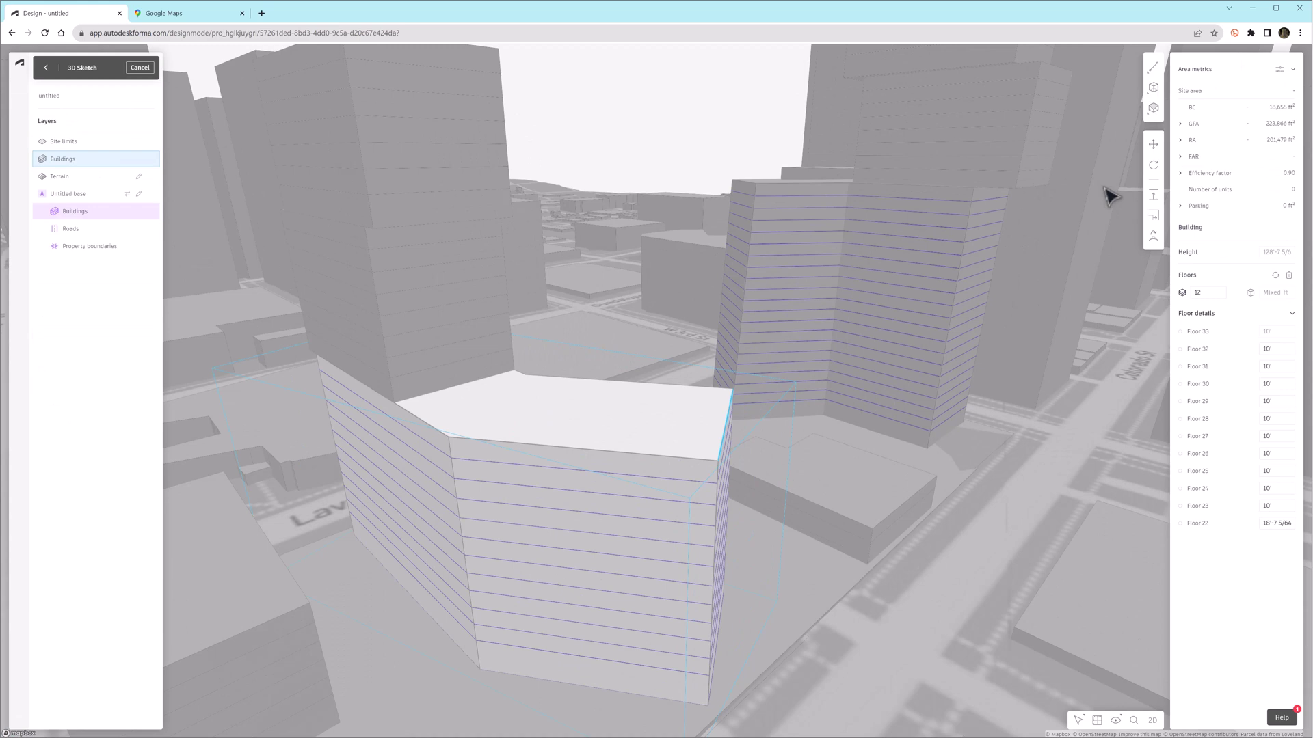
mouse_move(735, 395)
mouse_down()
mouse_move(726, 406)
mouse_move(716, 395)
mouse_up()
click(46, 67)
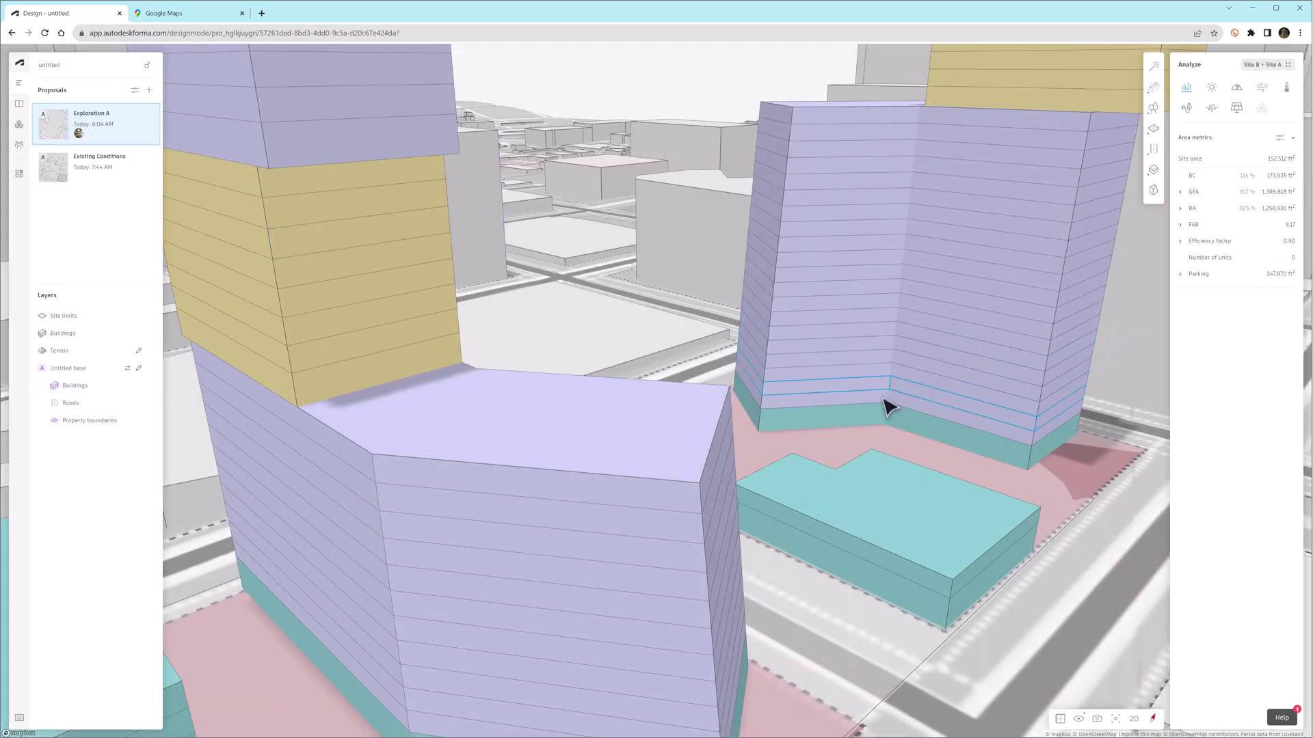
Review the finished massing from several angles and compare Exploration A with the Existing Conditions proposal
scroll(824, 418, down, 8)
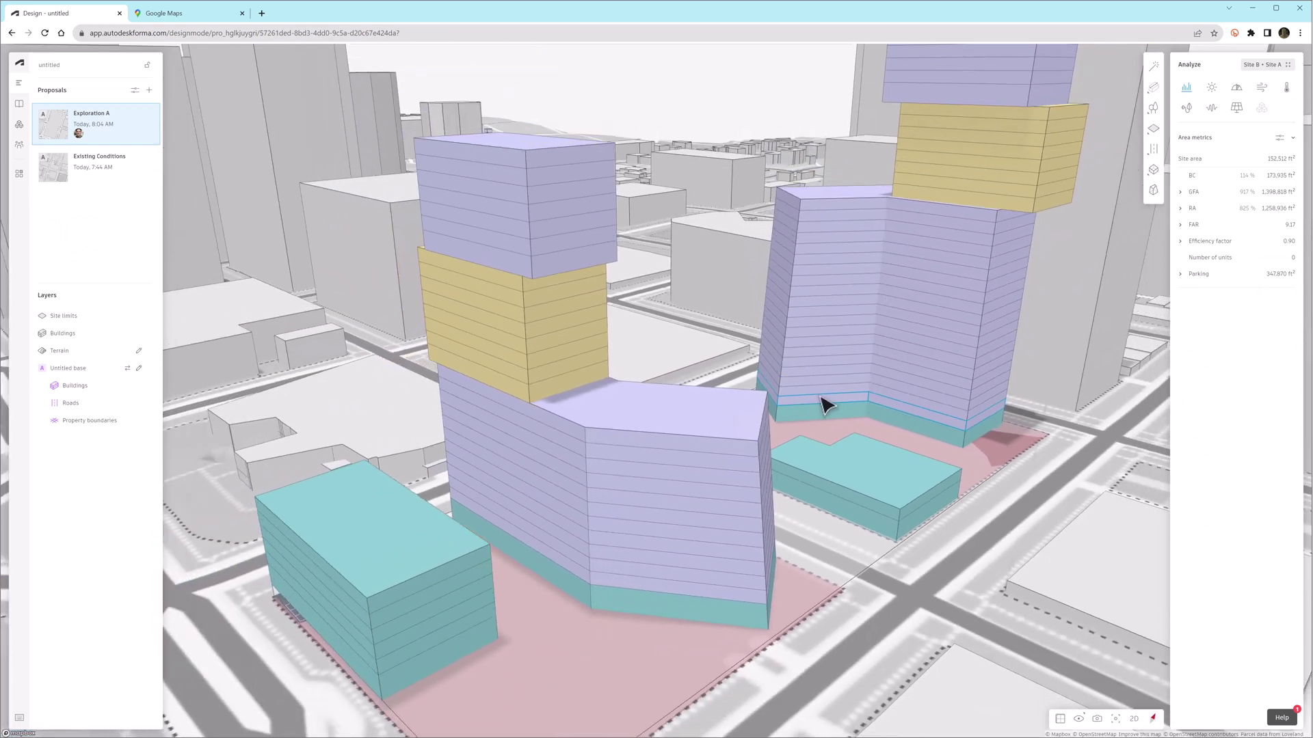
right_drag(867, 527, 886, 480)
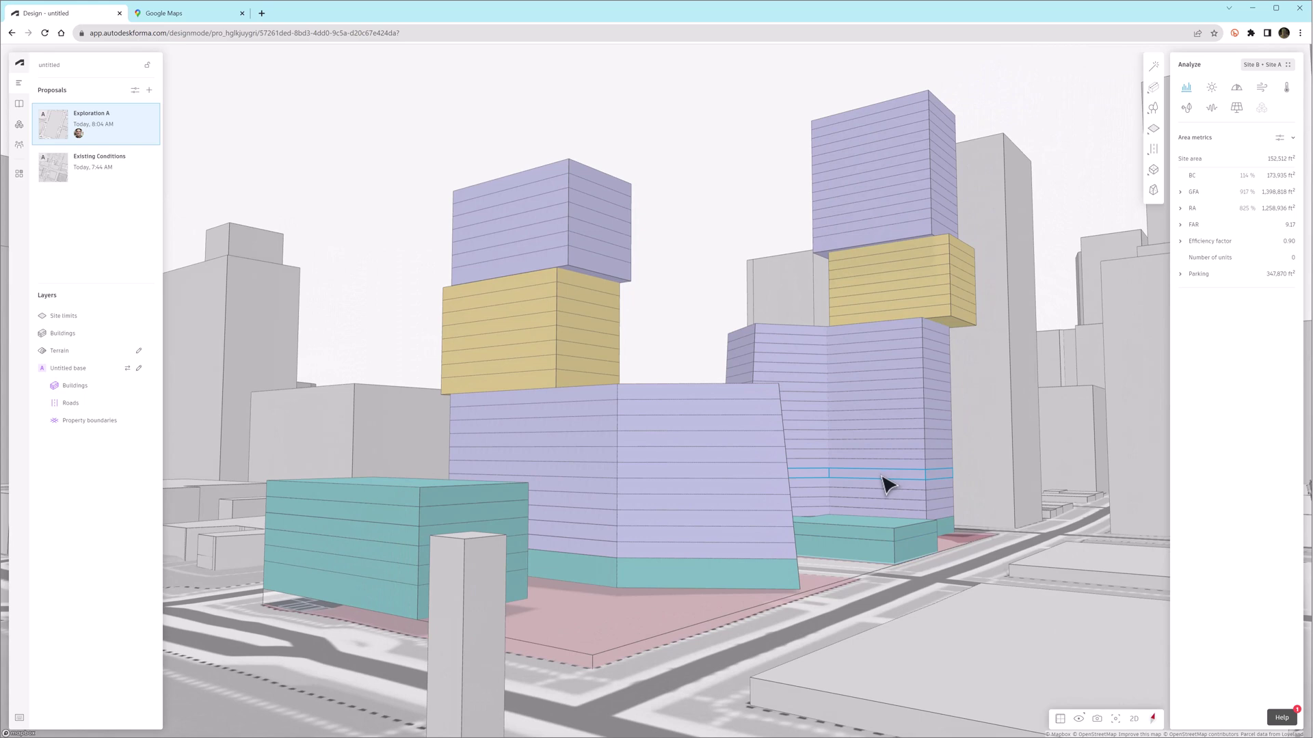
right_drag(850, 503, 851, 503)
right_drag(765, 510, 901, 537)
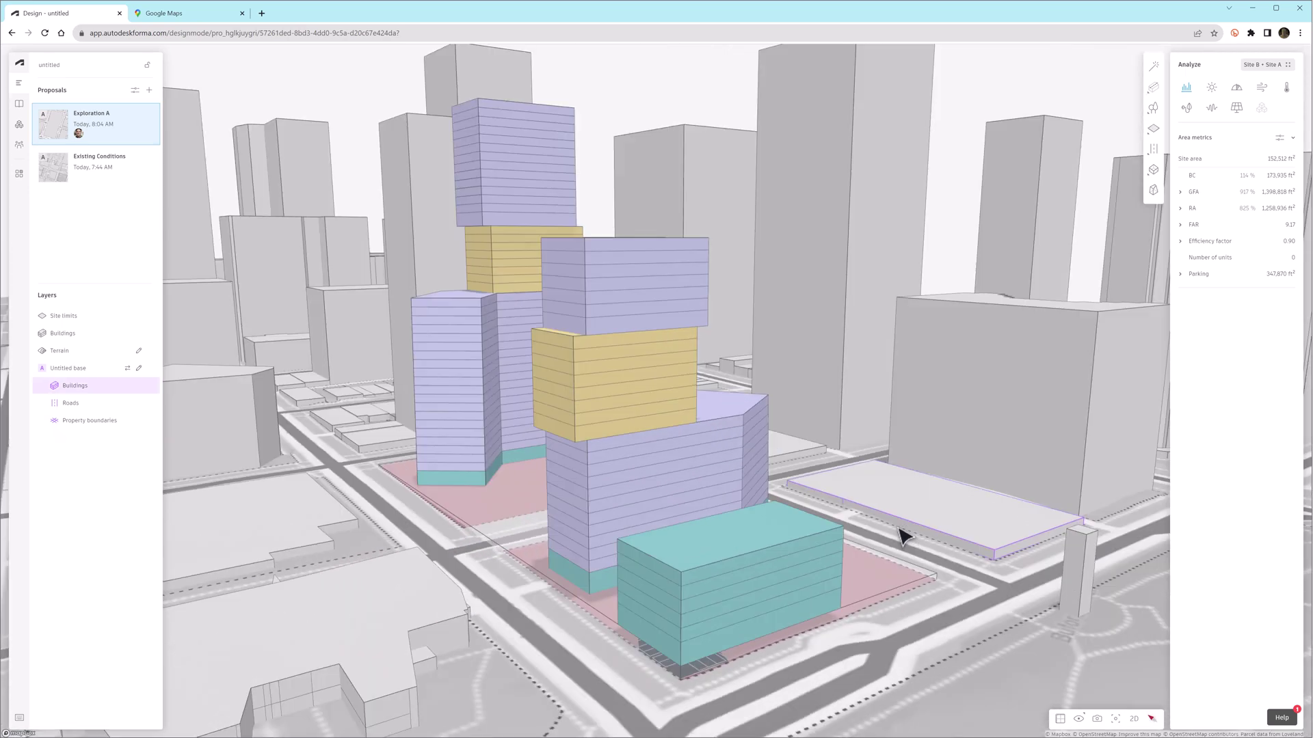
click(901, 537)
scroll(870, 522, down, 5)
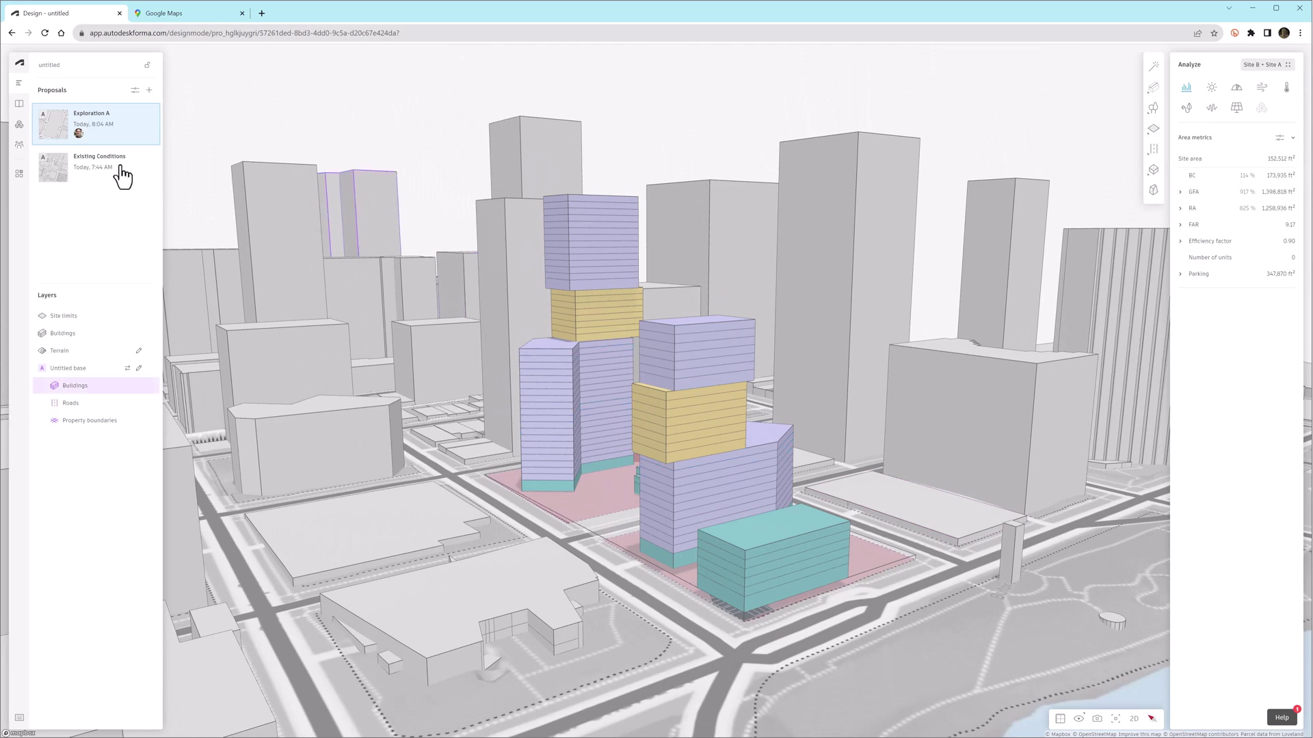
click(93, 166)
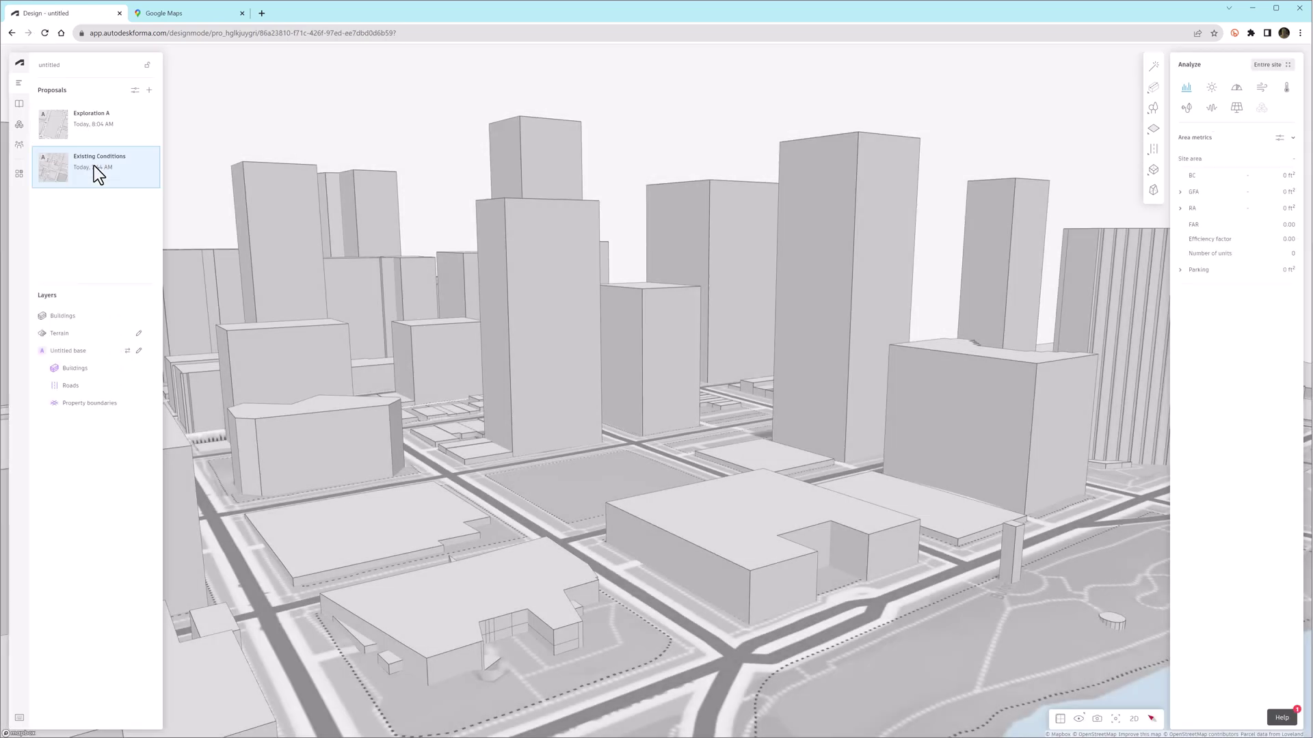
click(91, 130)
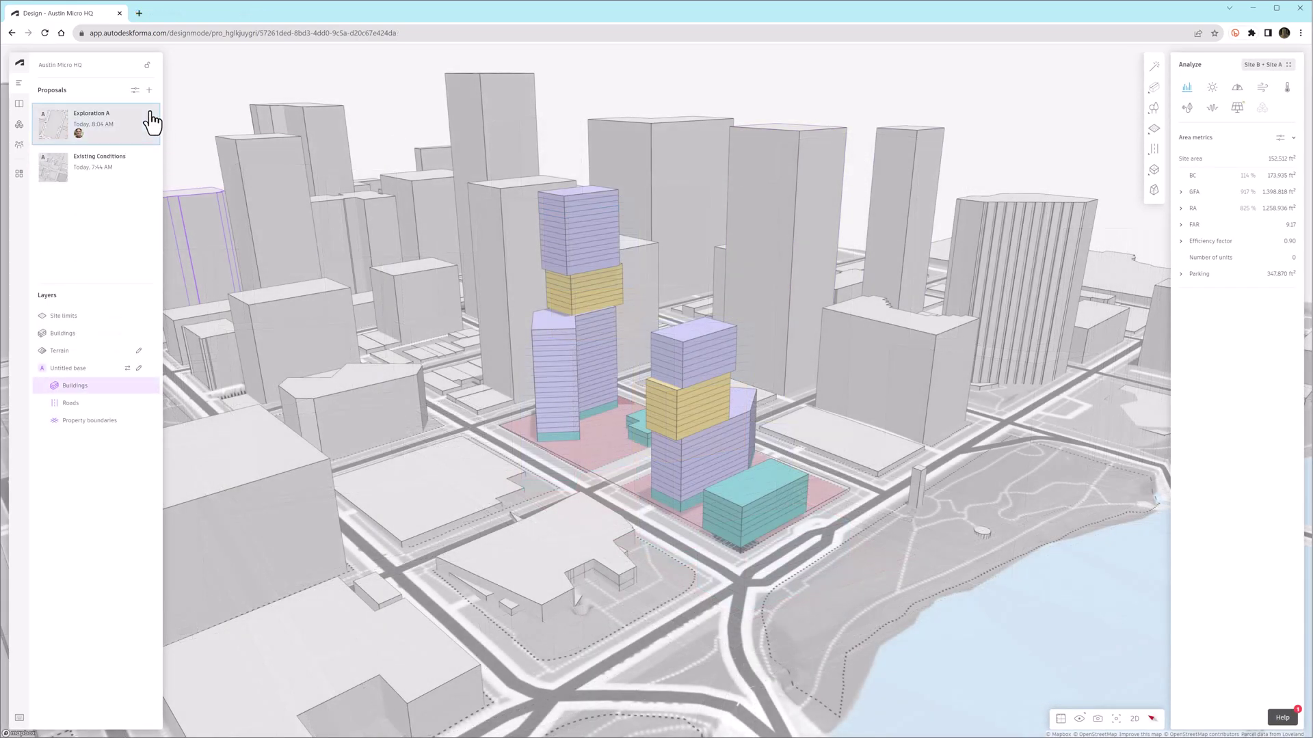
Duplicate the Exploration A proposal, giving the copy a name starting with "Exploration A - No" and leaving out the underground parking
click(151, 123)
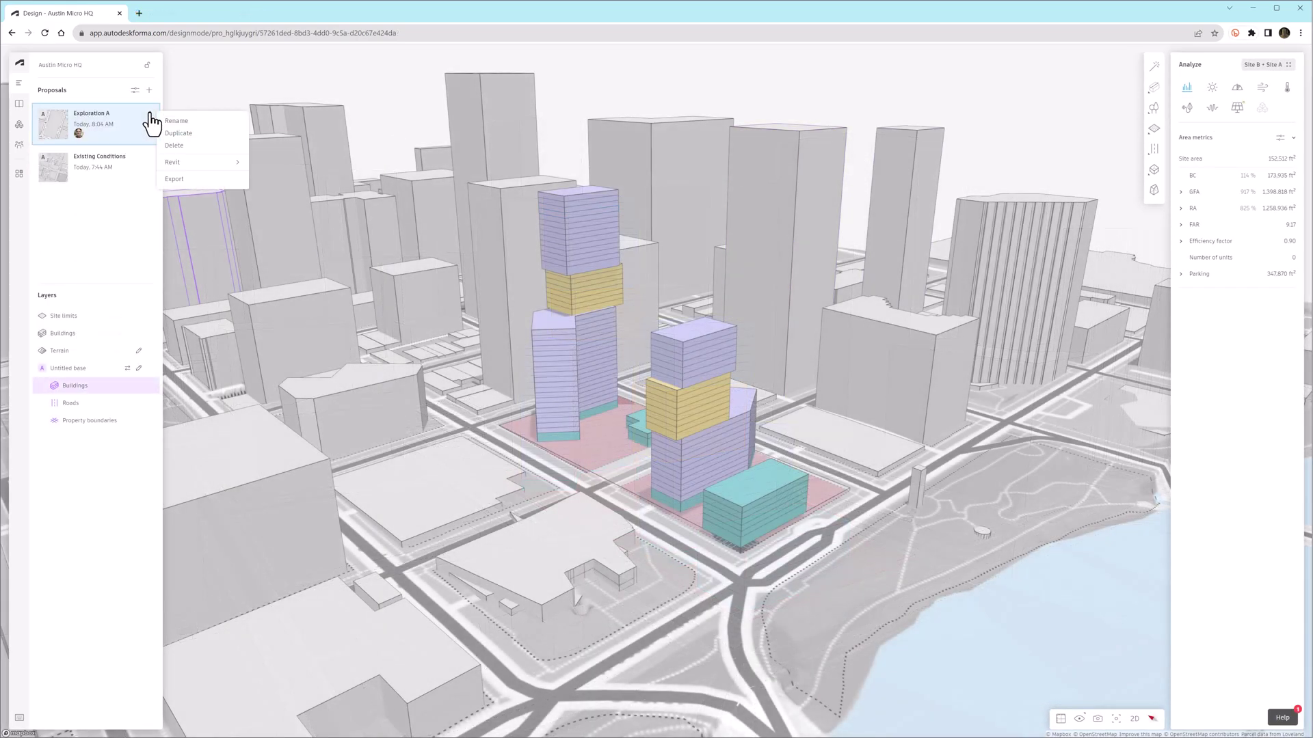
click(168, 135)
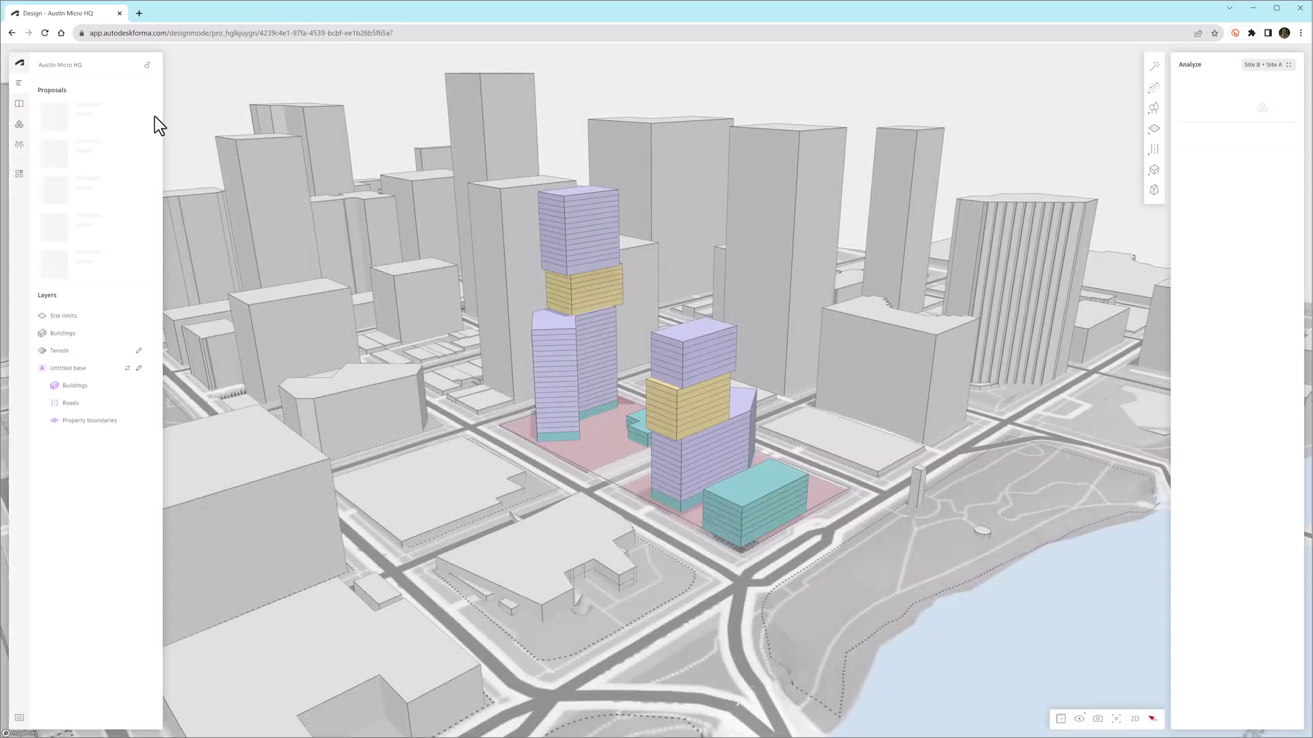
click(151, 121)
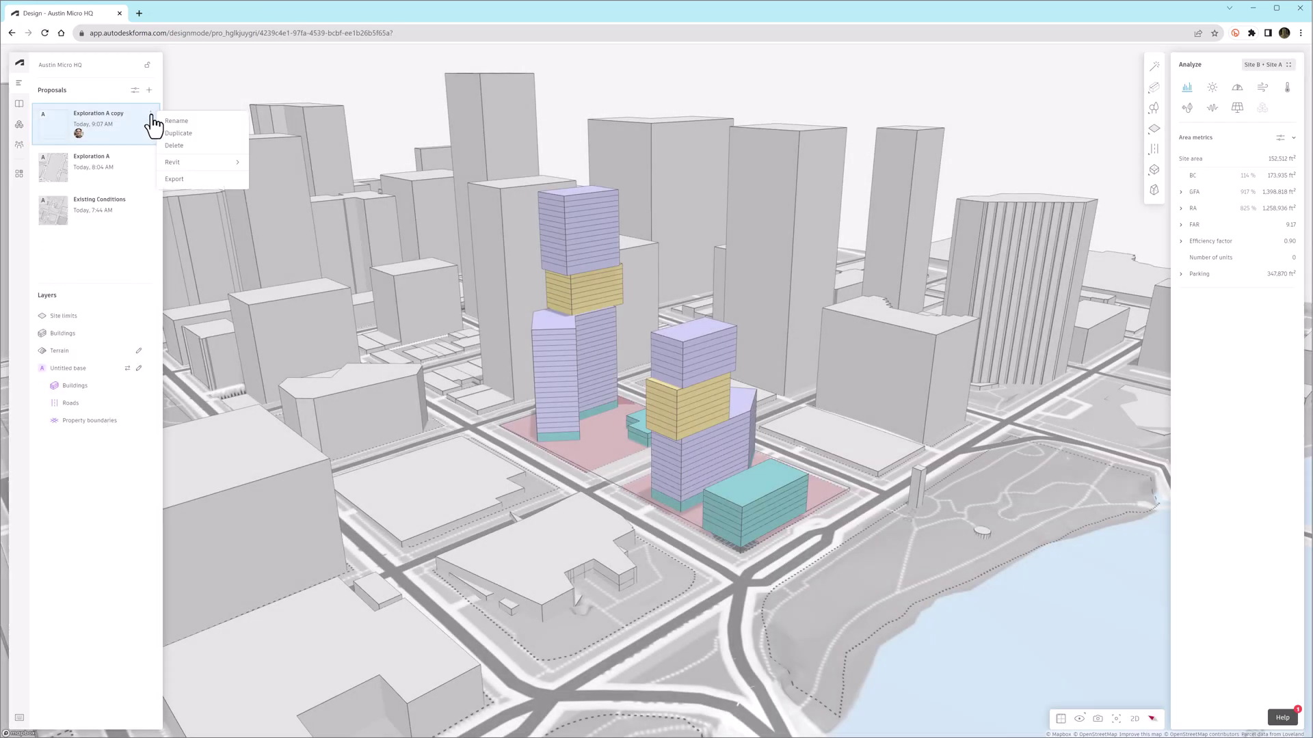
click(176, 121)
key(ctrl+v)
key(Return)
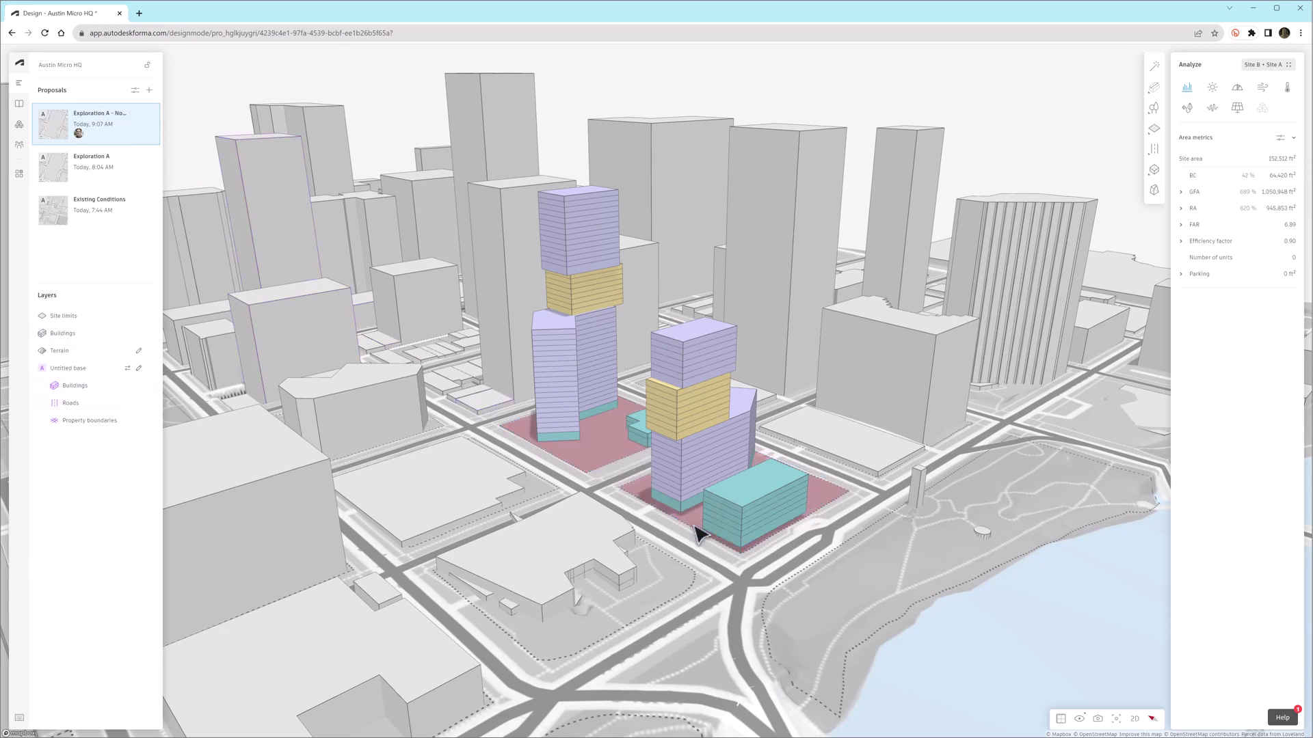
Run a solar energy analysis on Sites A and B and open its results
right_drag(811, 542, 674, 572)
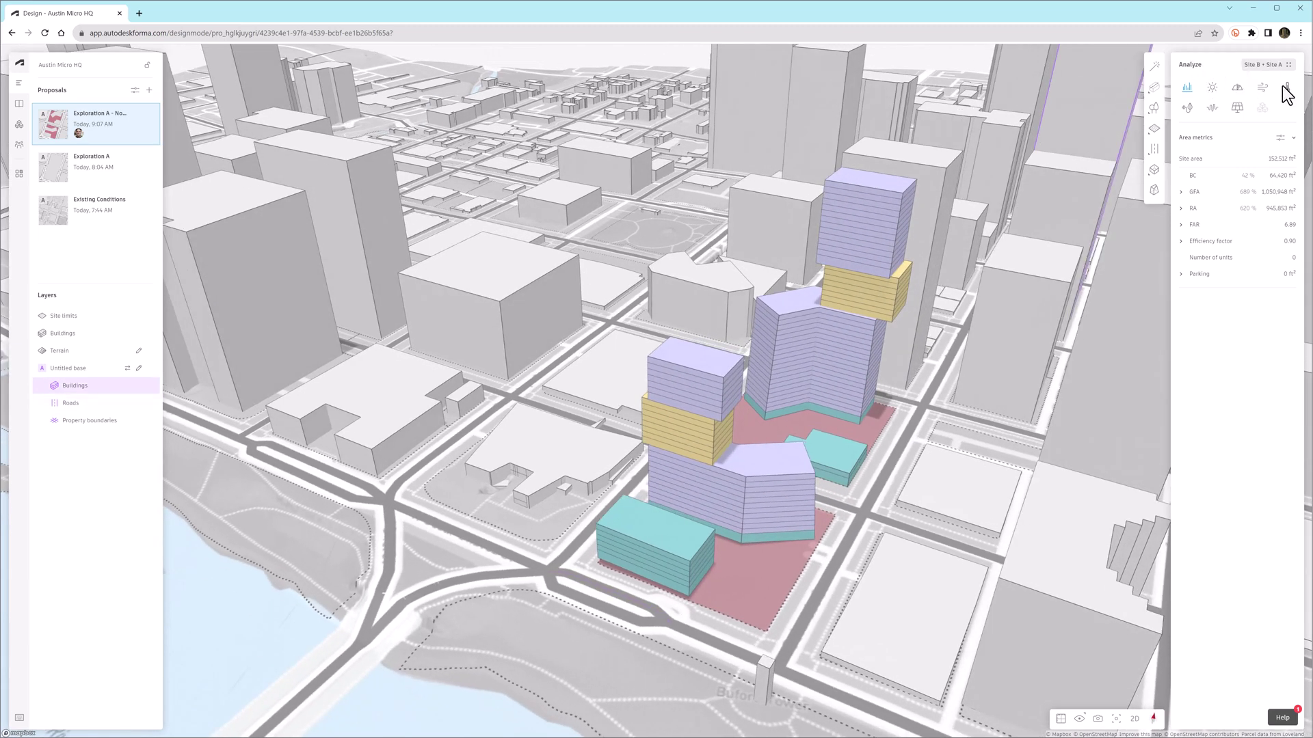
click(1237, 110)
click(1241, 296)
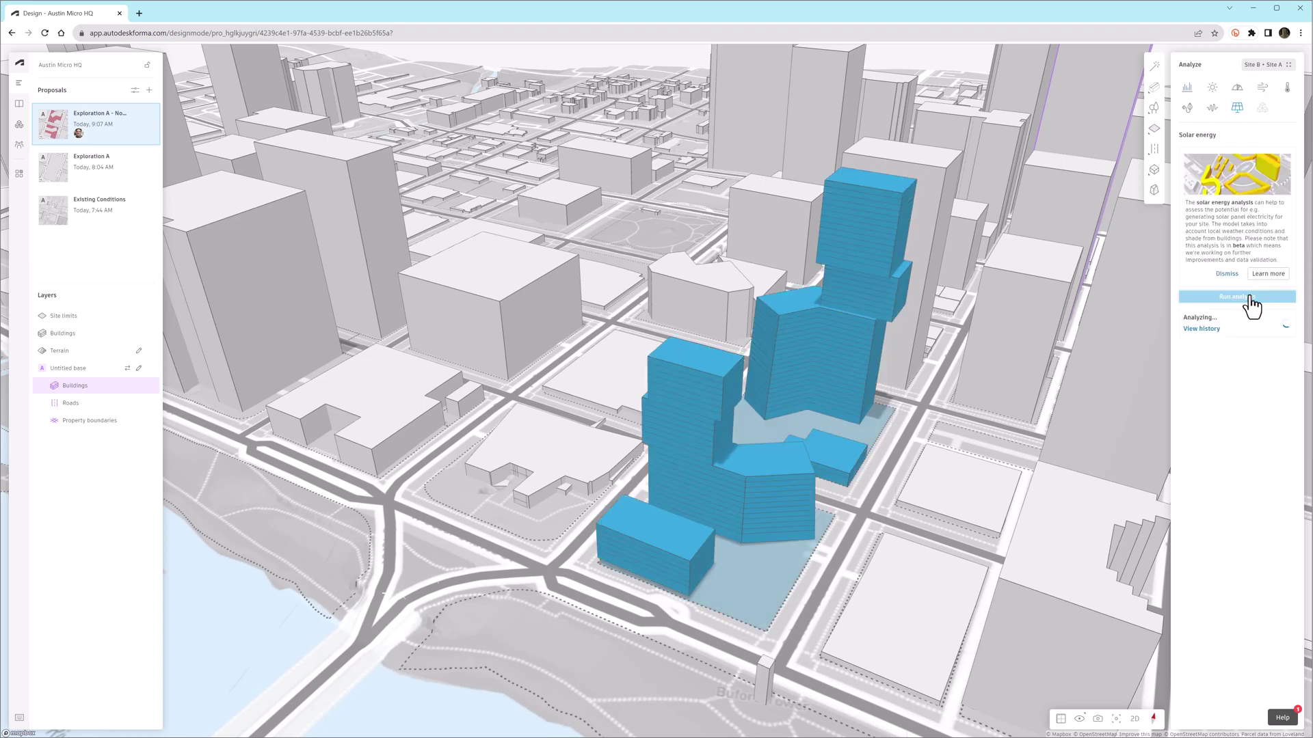
click(639, 78)
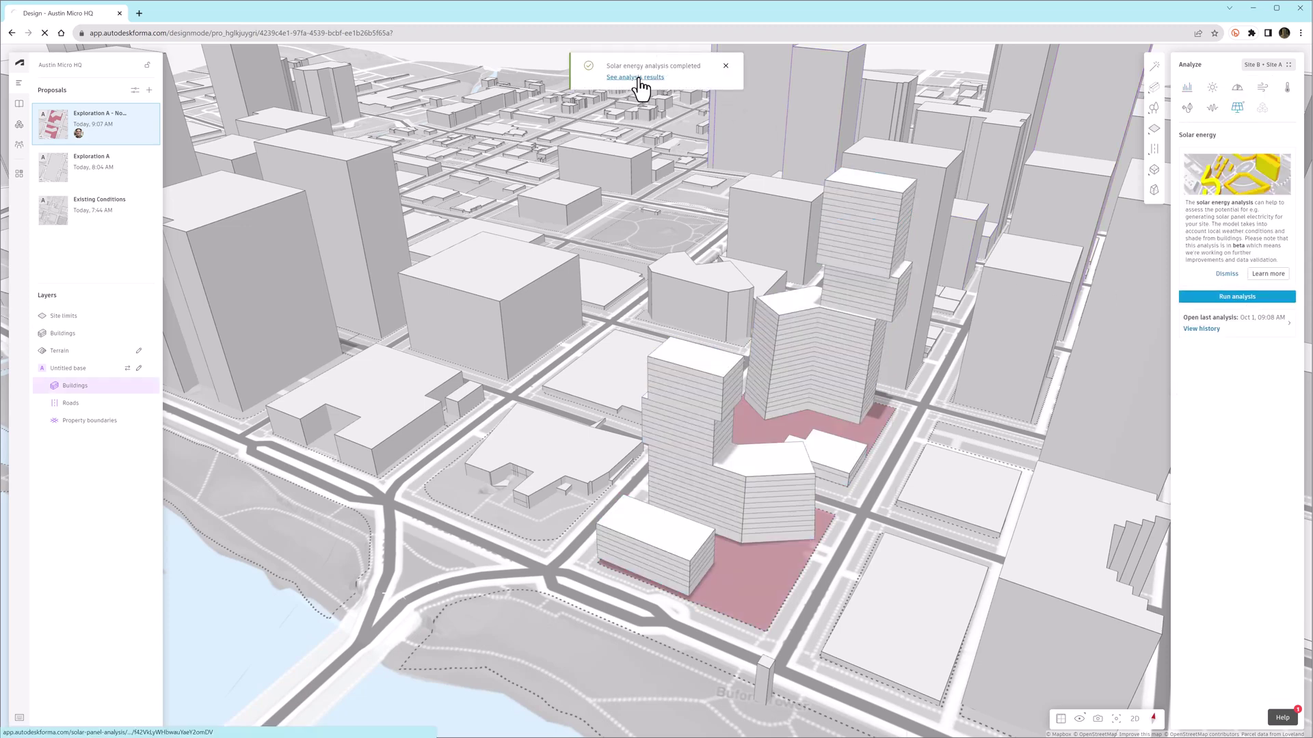
right_drag(824, 432, 786, 410)
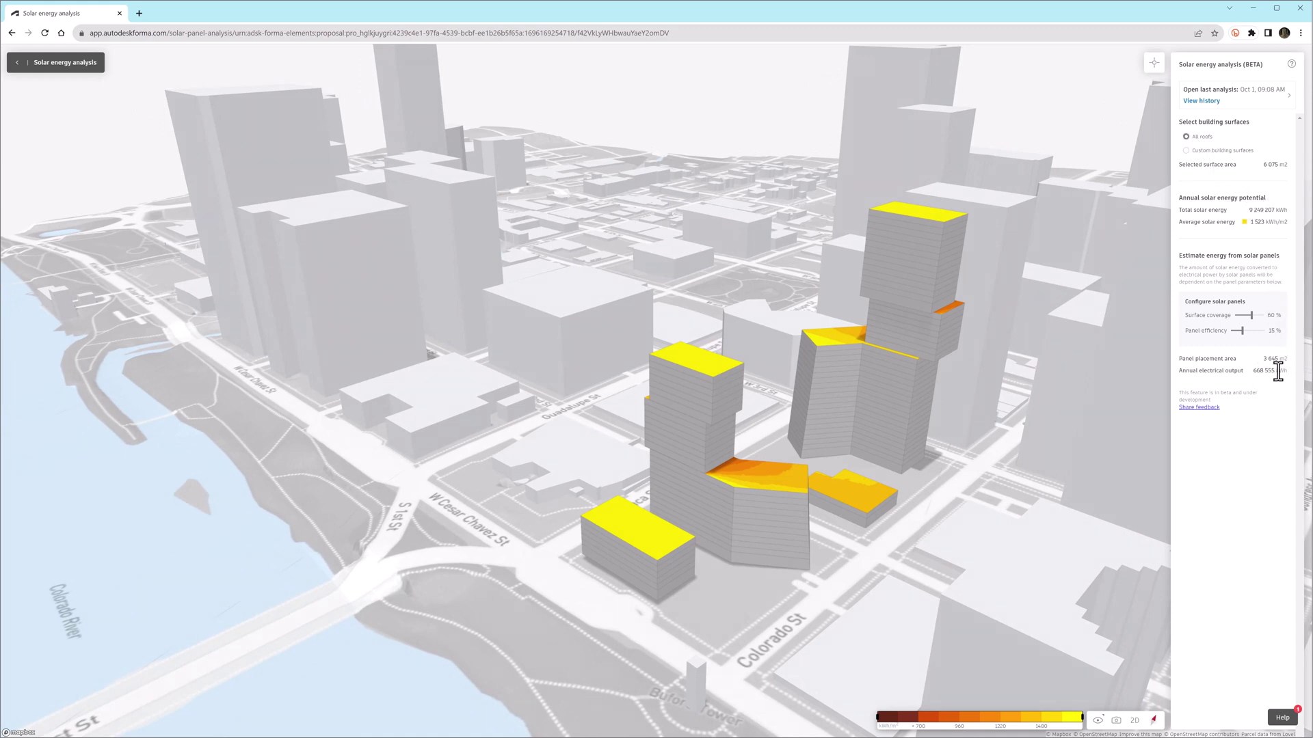
Switch the solar energy results to custom building surfaces with a tilt range from 0° to 90°
click(1186, 150)
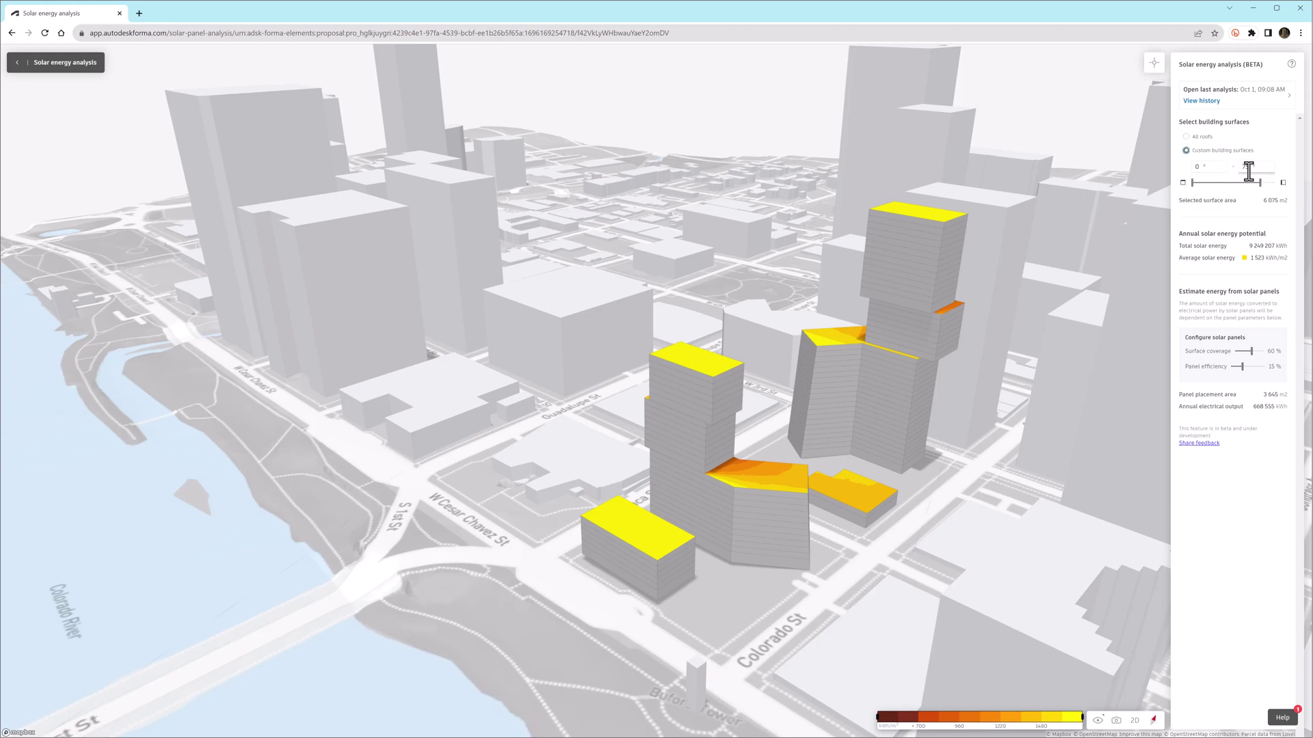
drag(1265, 183, 1275, 182)
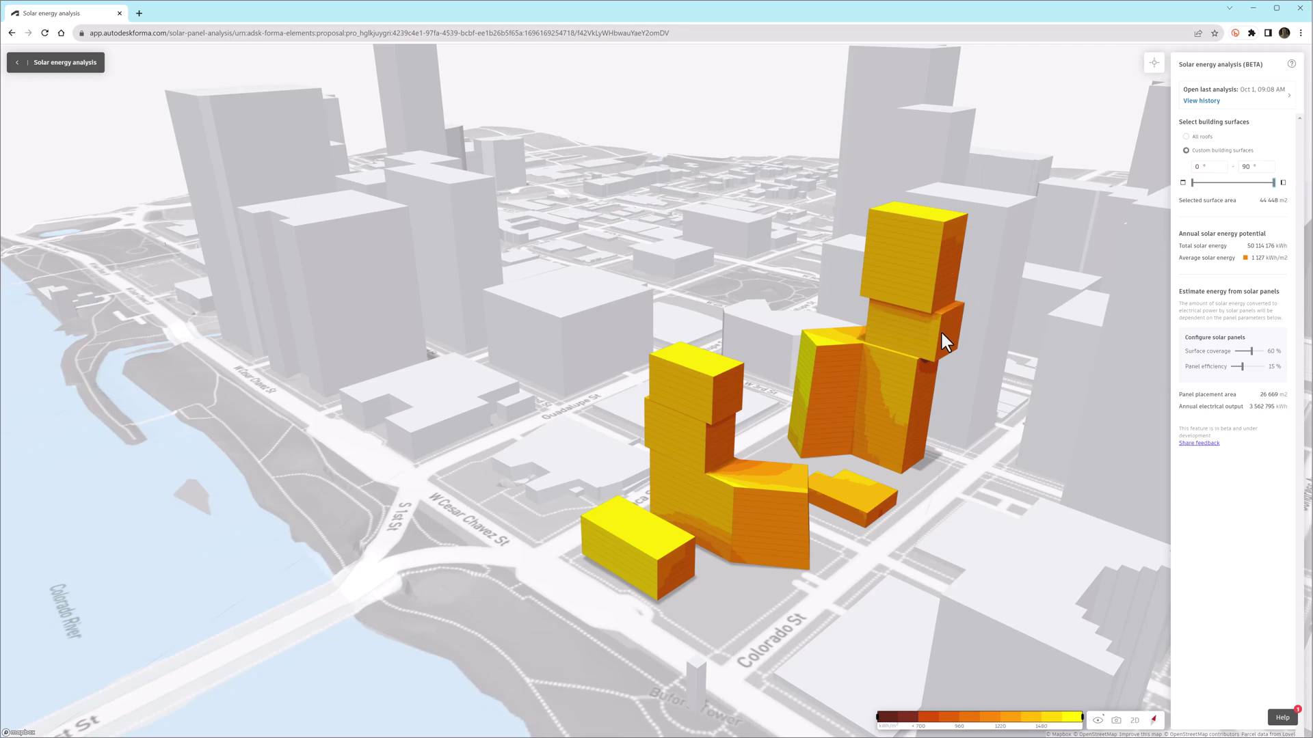
Inspect the facades from the opposite side and probe the solar energy at a point on the southern site's tower roof
right_drag(910, 402, 1044, 454)
click(1154, 63)
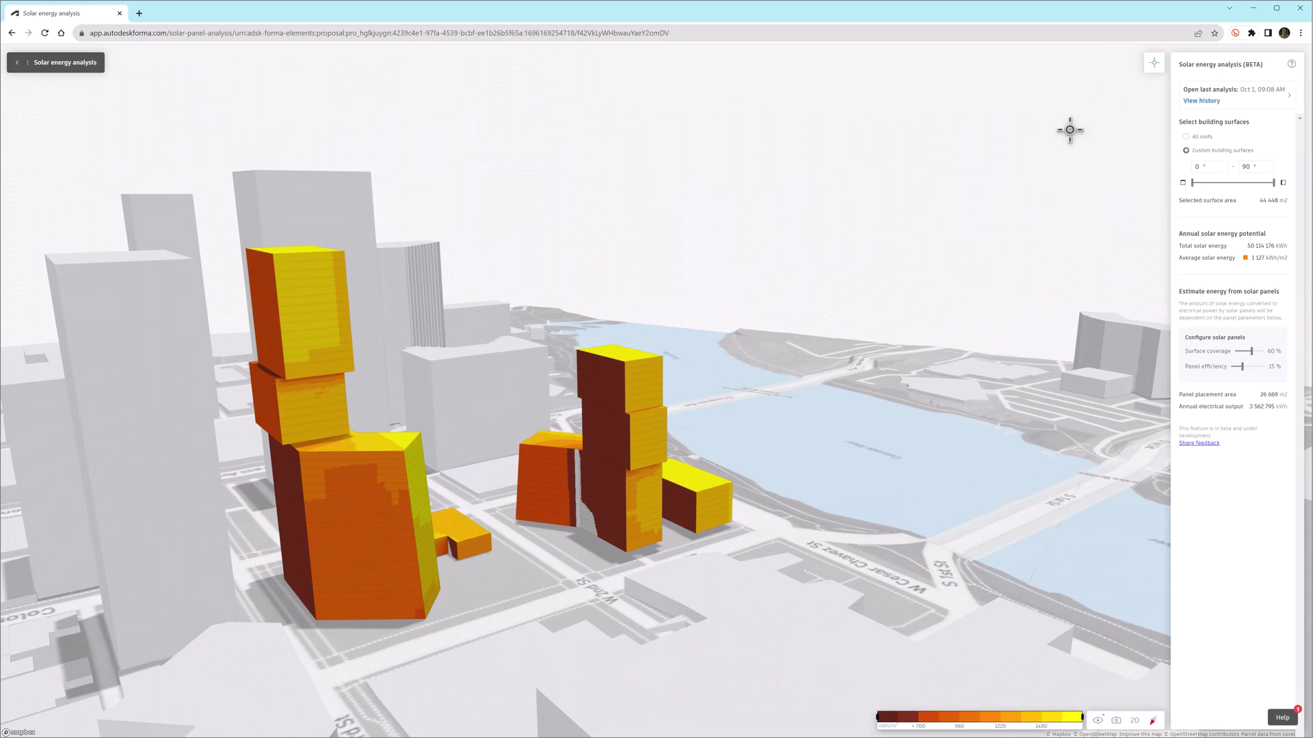
mouse_move(626, 360)
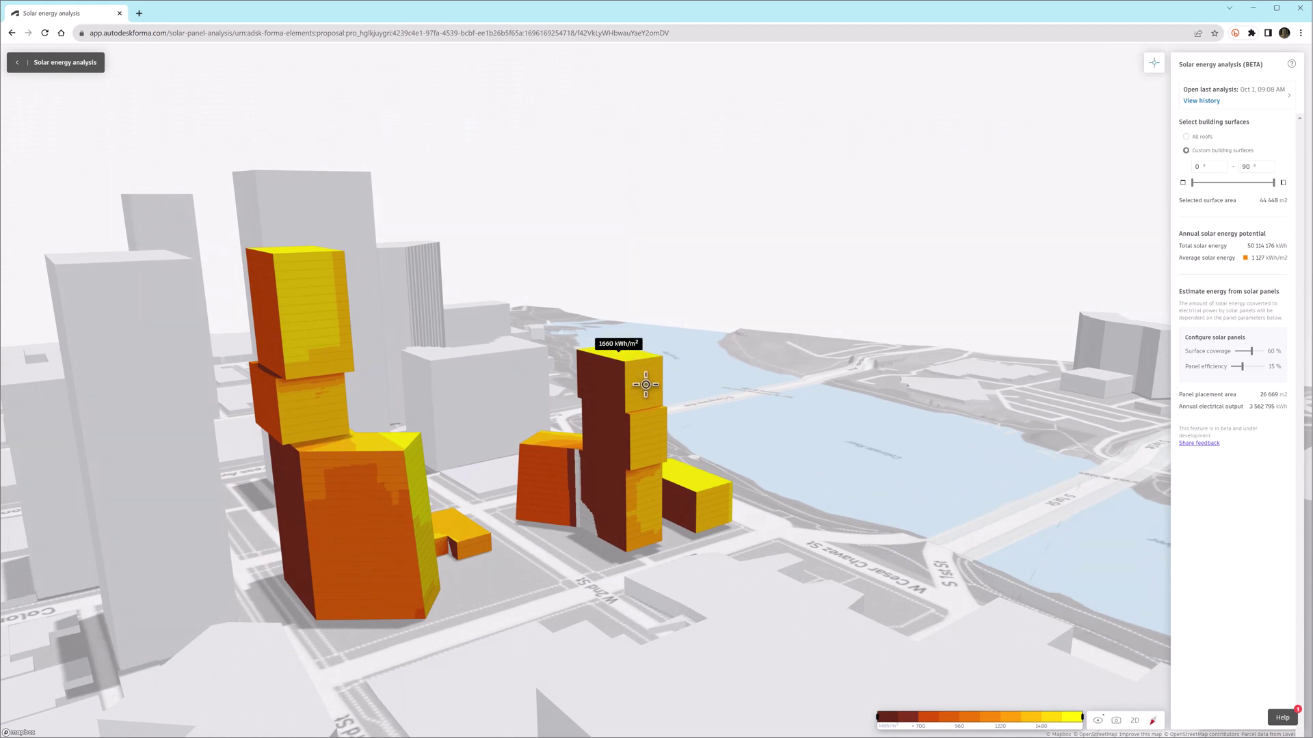
Probe the solar energy at points on the facades of both sites' towers
click(646, 384)
mouse_move(417, 483)
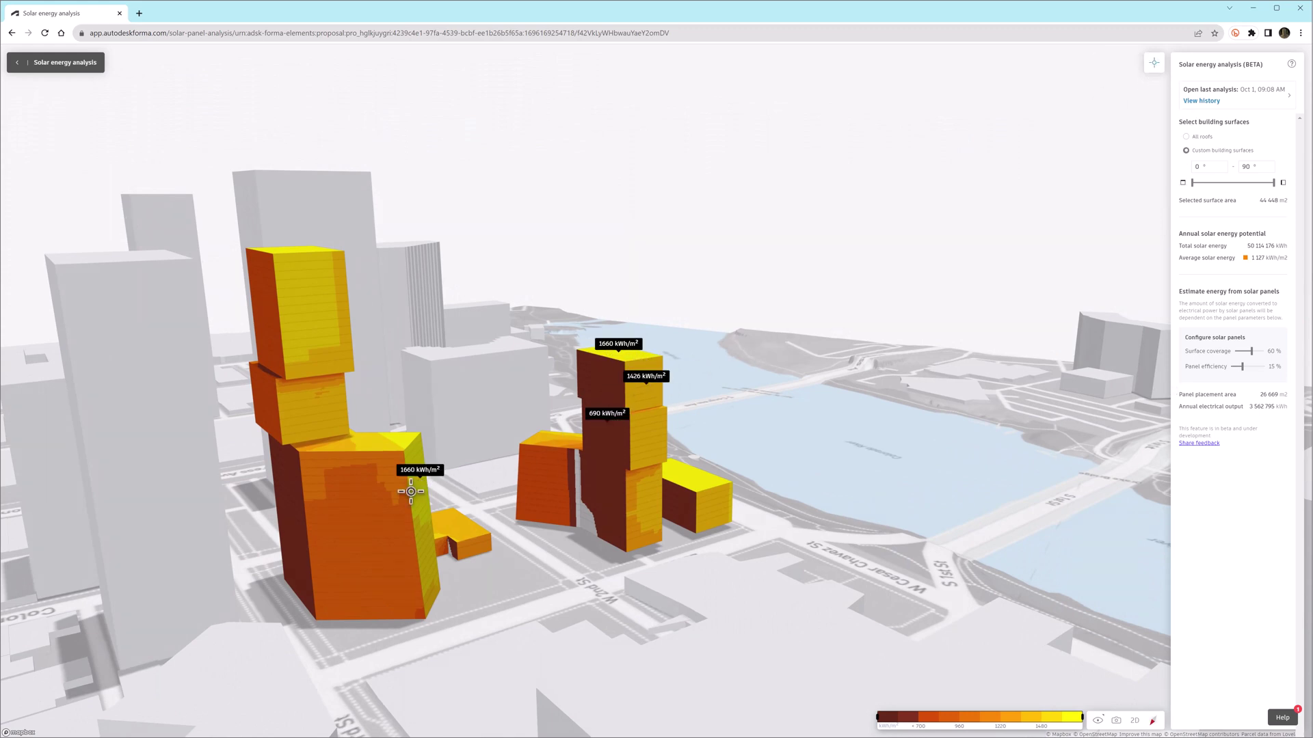
click(363, 535)
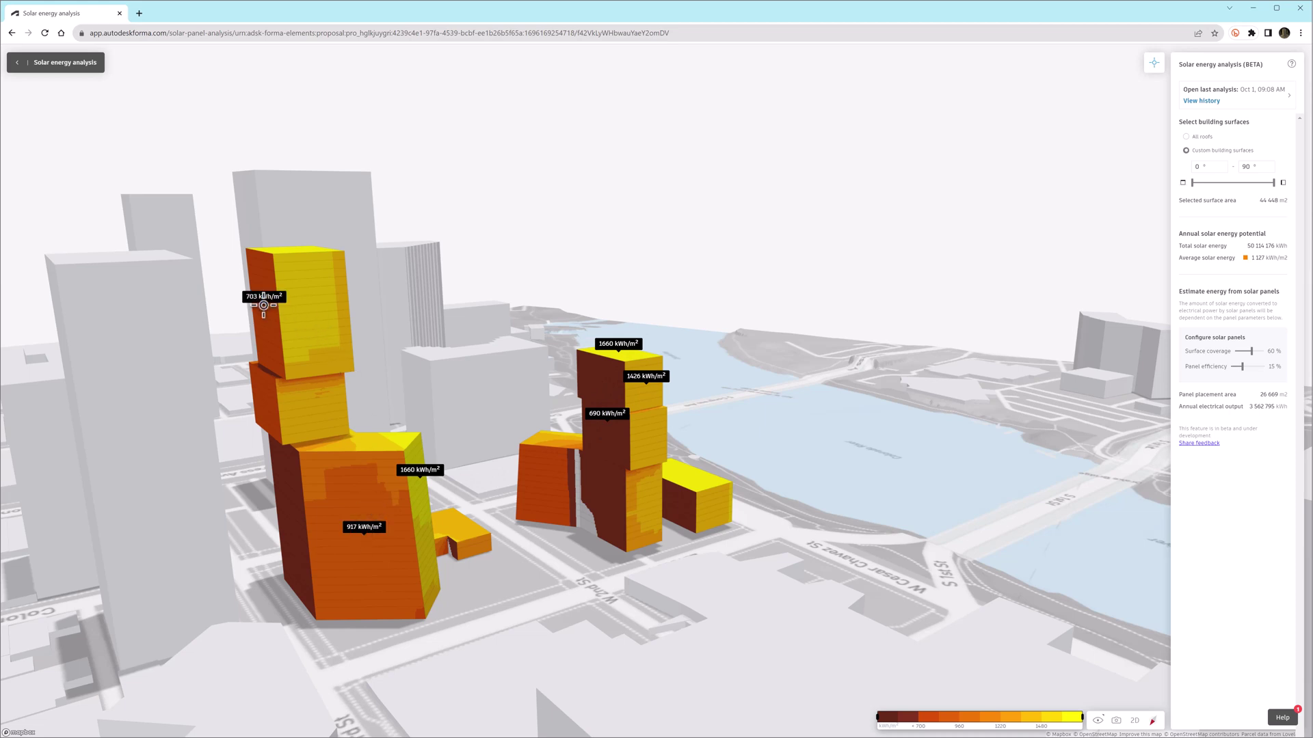
click(299, 550)
right_drag(517, 542, 463, 557)
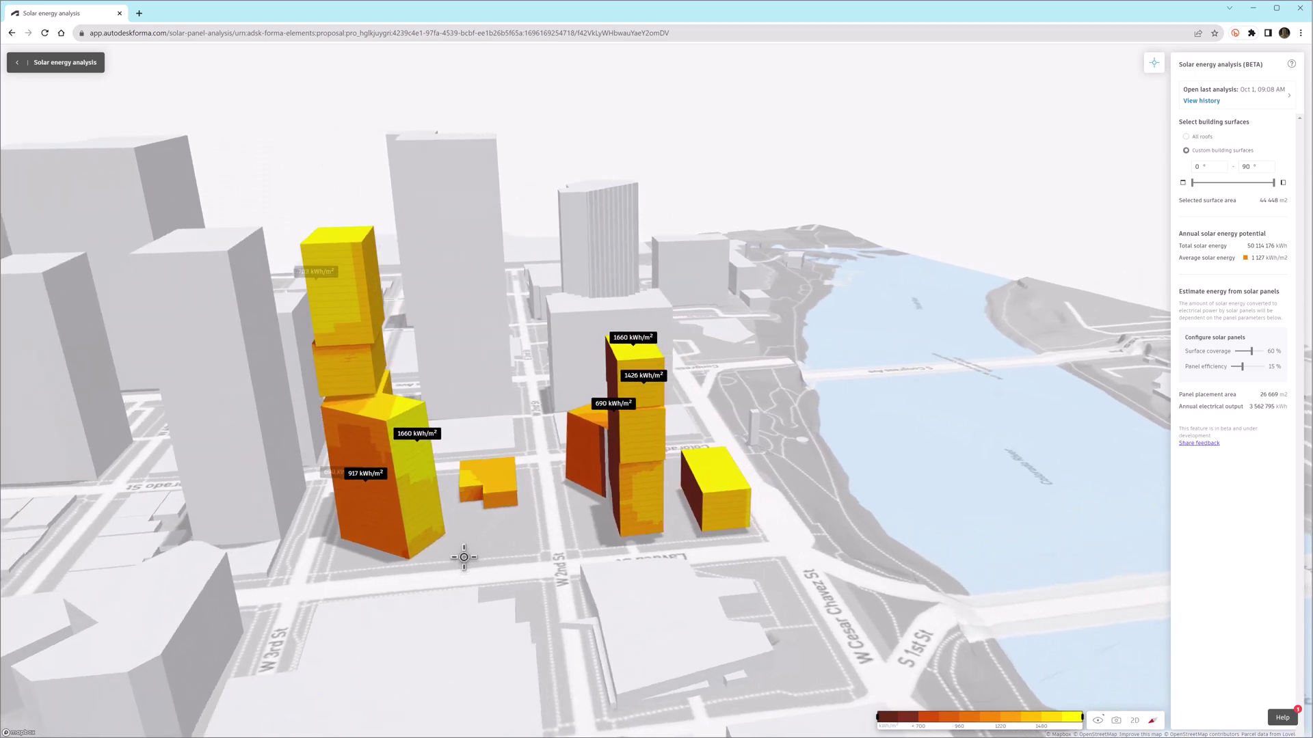
Stop probing, limit the displayed solar energy range to the higher values to examine those surfaces, and restore the full range
click(1154, 65)
right_drag(502, 493, 546, 490)
drag(877, 717, 979, 717)
right_drag(652, 540, 345, 544)
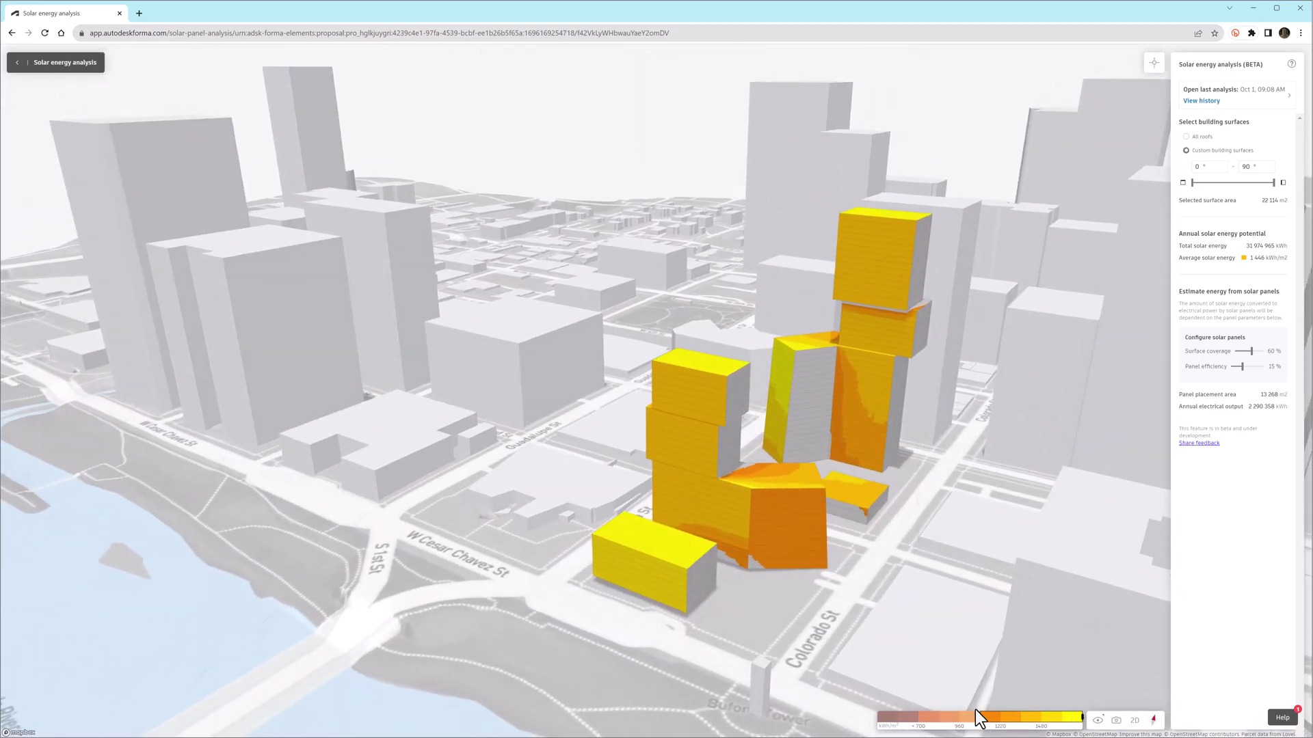
drag(979, 715, 896, 715)
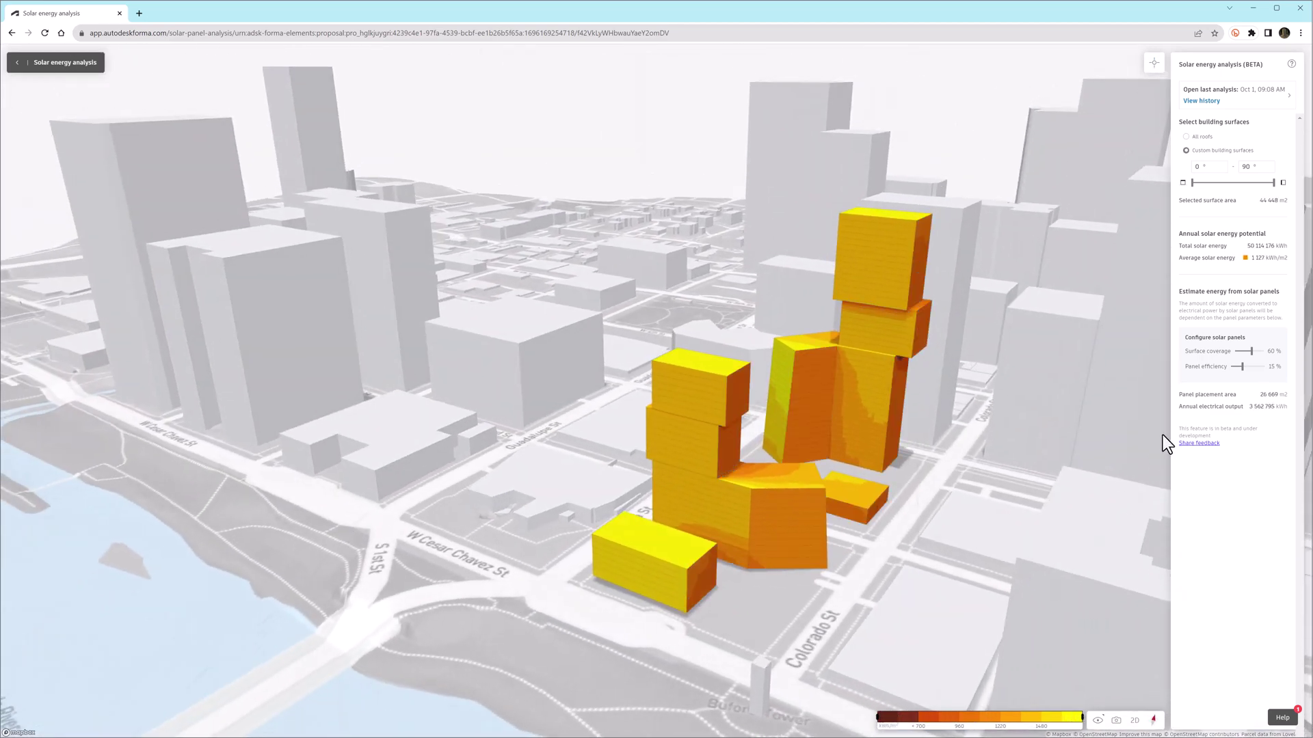
Try a 12° minimum surface tilt, return it to 0°, and try different solar panel efficiency values
text(12)
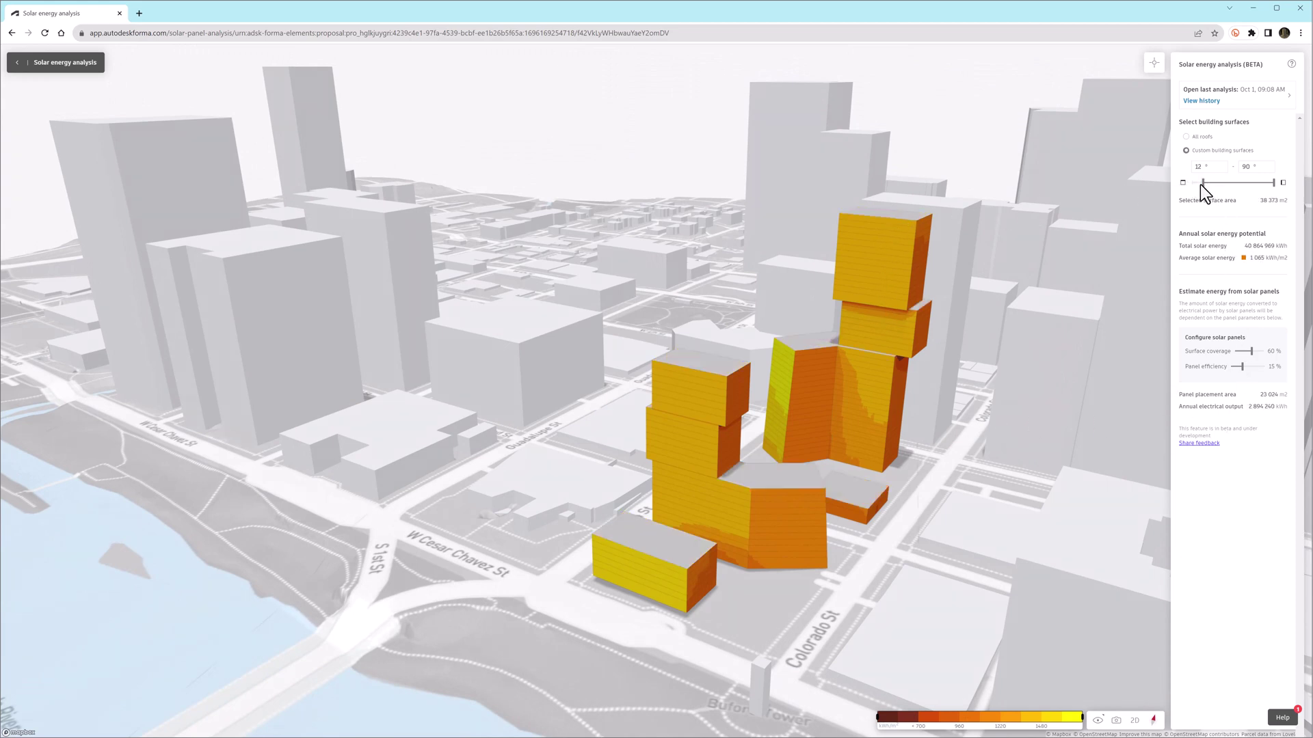
drag(1202, 183, 1183, 183)
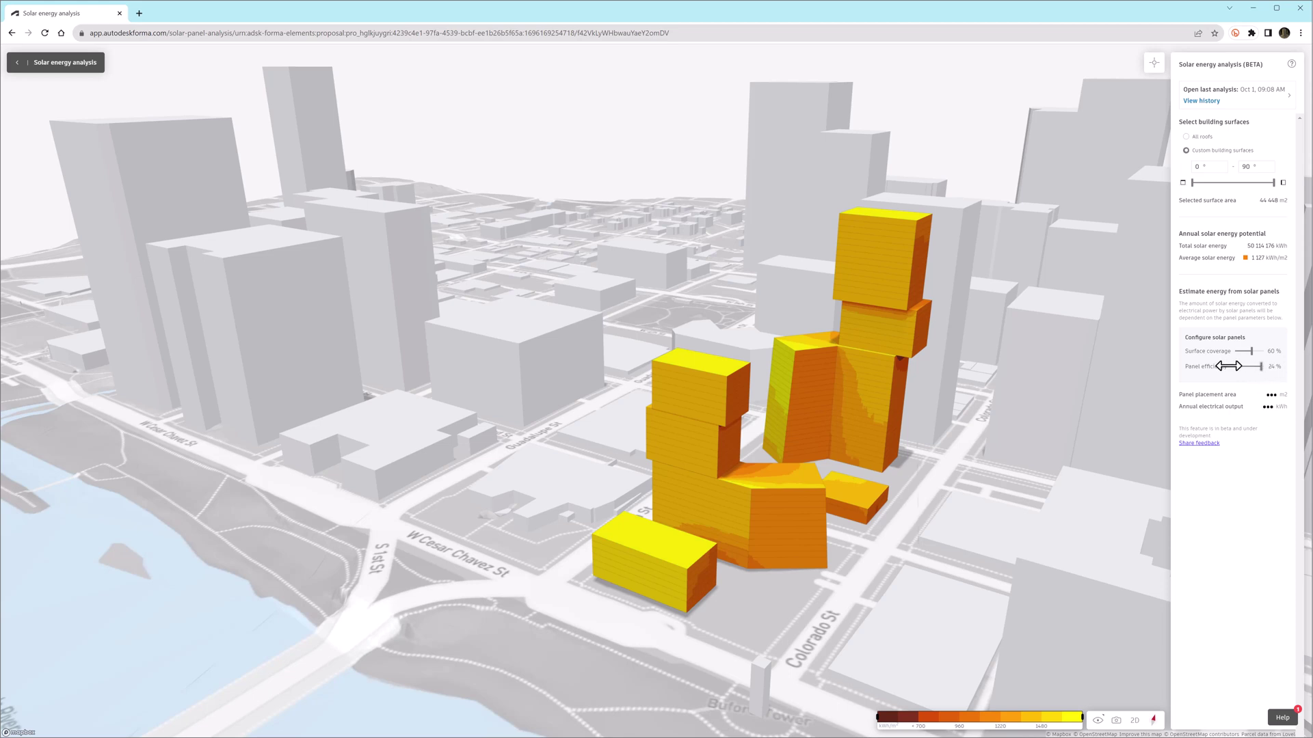
drag(1232, 367, 1250, 368)
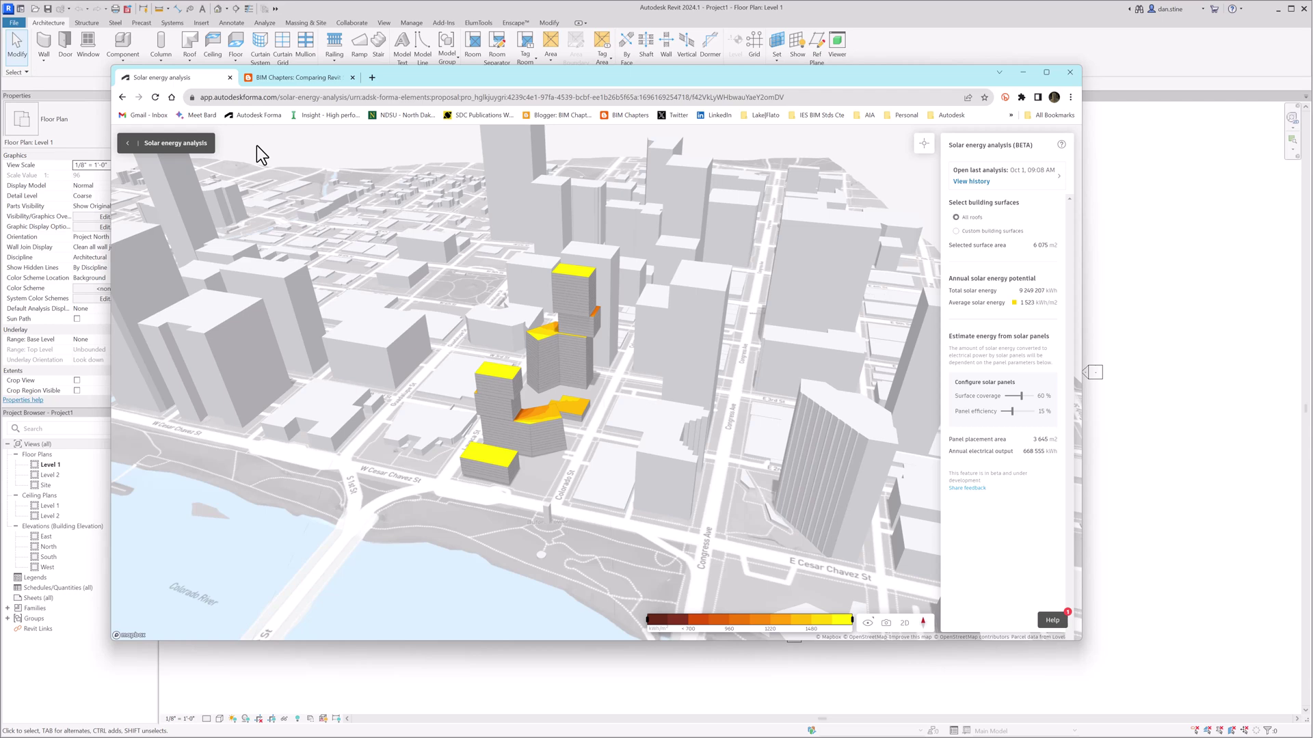
View the BIM Chapters post comparing Revit Solar Analysis to NREL PVWatts, then return to the Forma design proposals
click(342, 78)
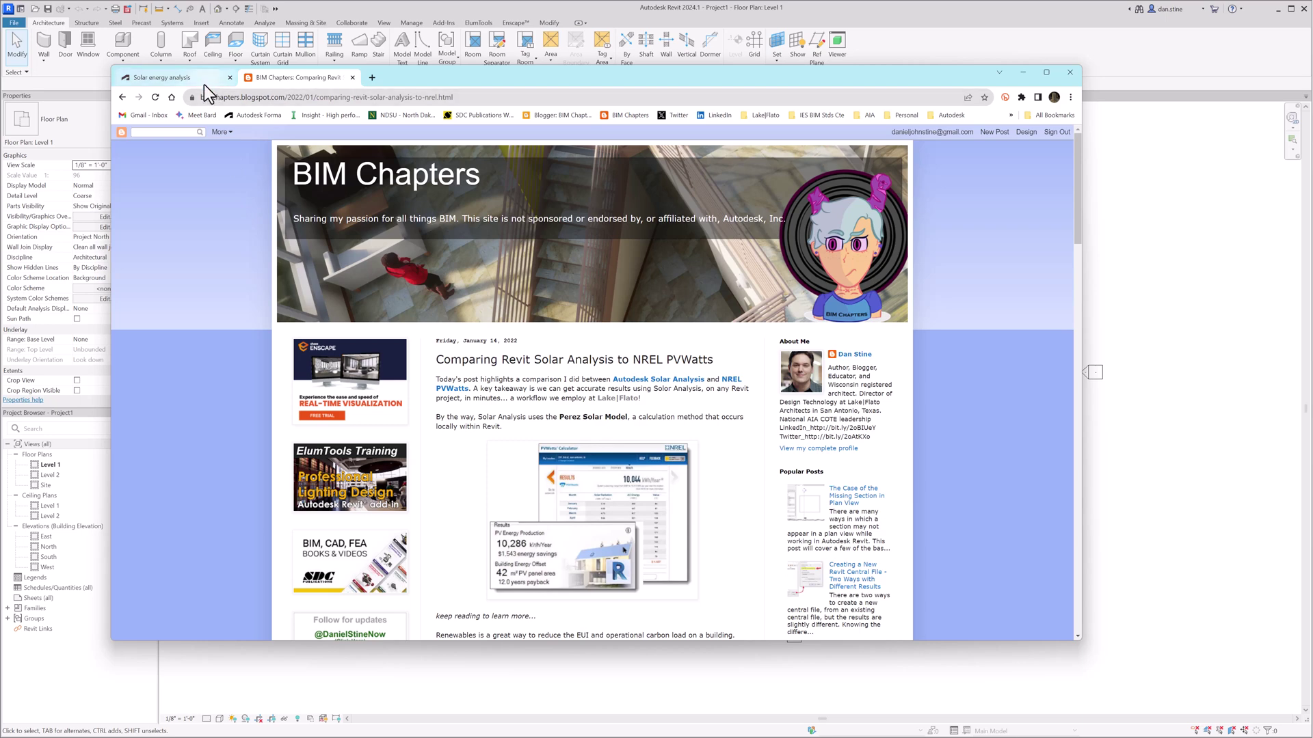
click(161, 77)
click(129, 146)
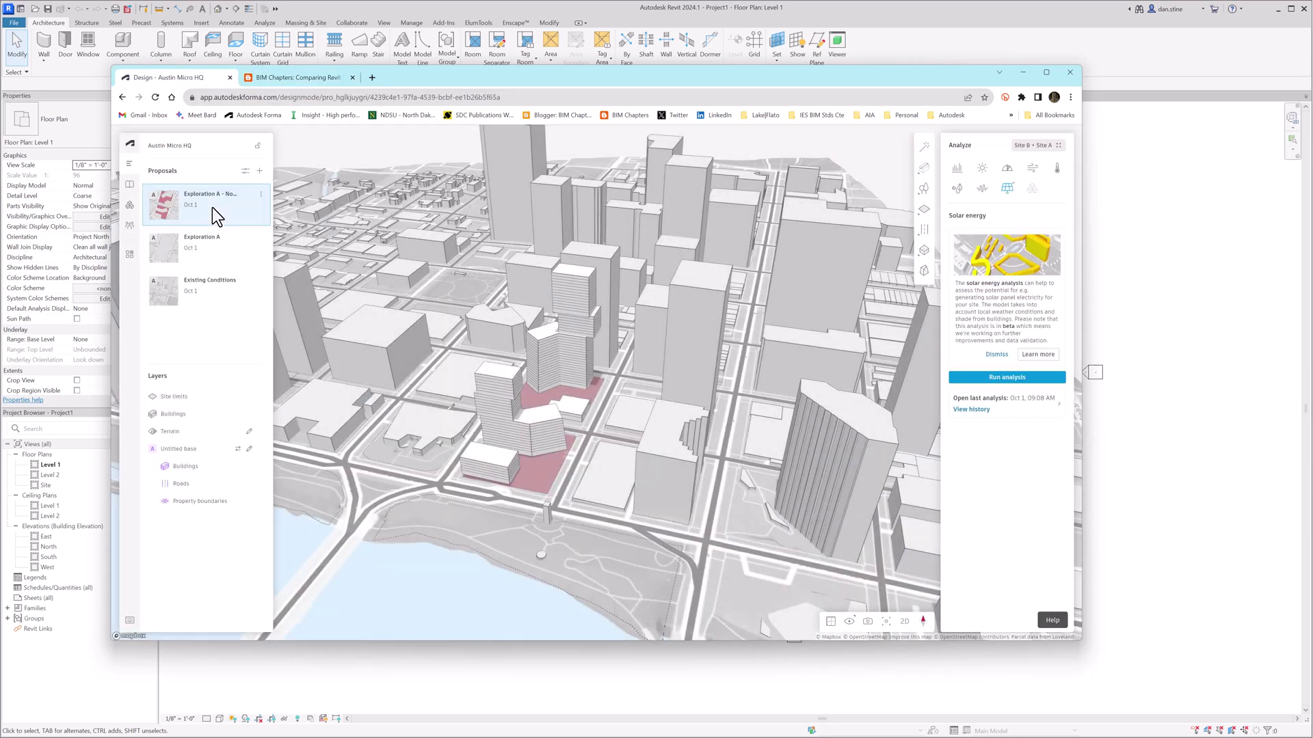
Duplicate the parking-free proposal as "Exploration A - PV Compare", keeping only the low rectangular building on the southern site
click(263, 198)
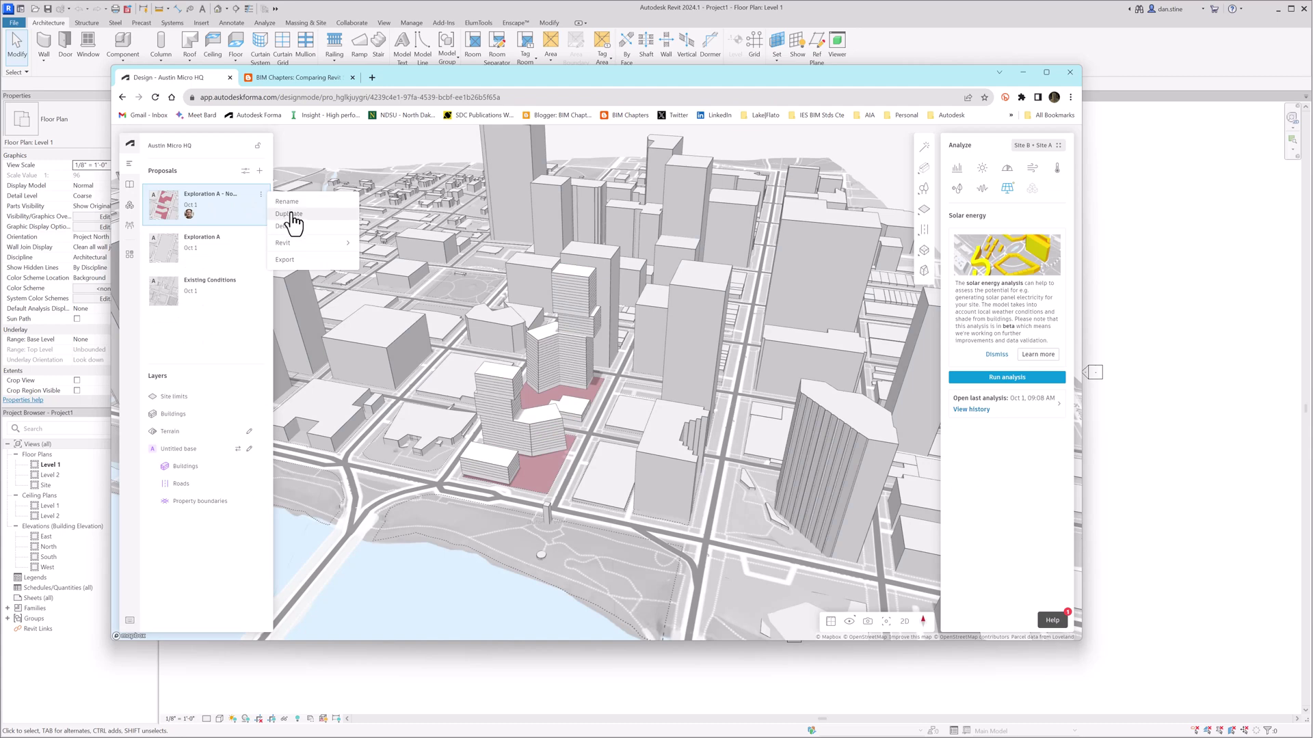
click(290, 214)
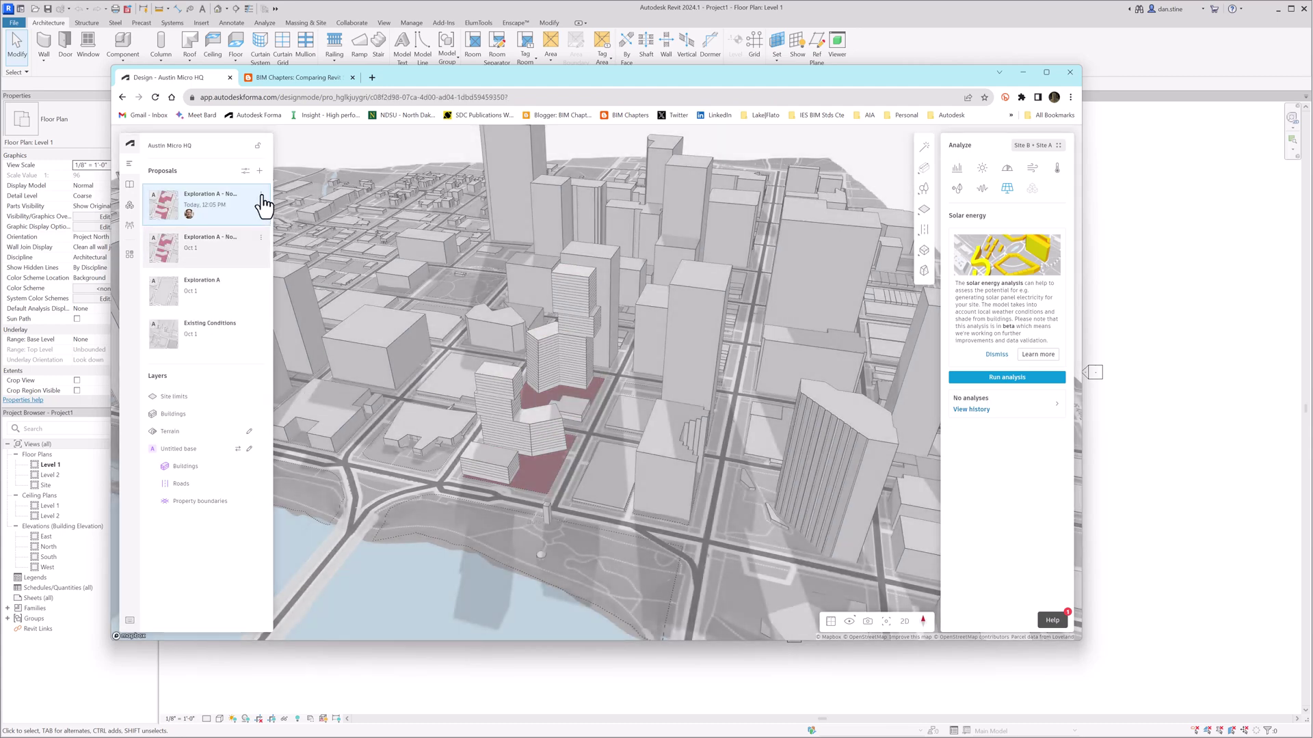
click(261, 200)
click(285, 211)
text(Exploration A - PV)
key(Return)
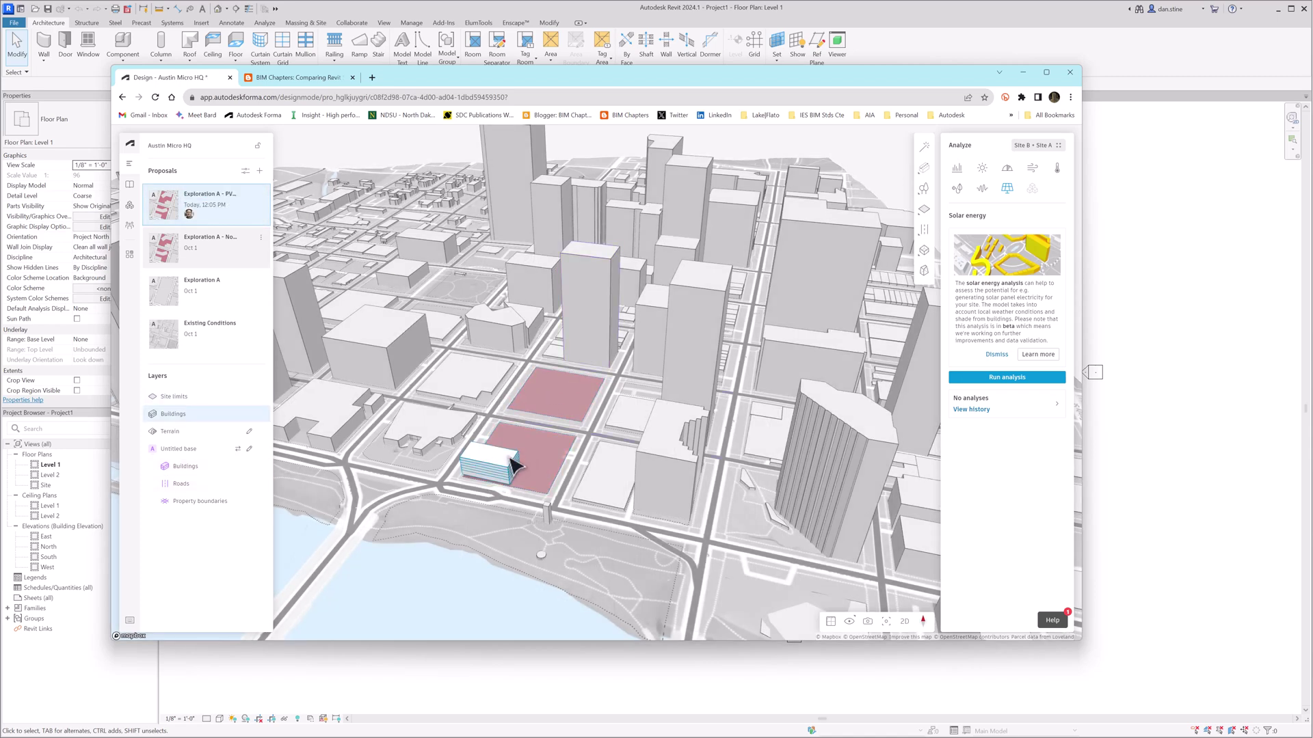
Send the Exploration A - PV Compare proposal to Revit
click(261, 196)
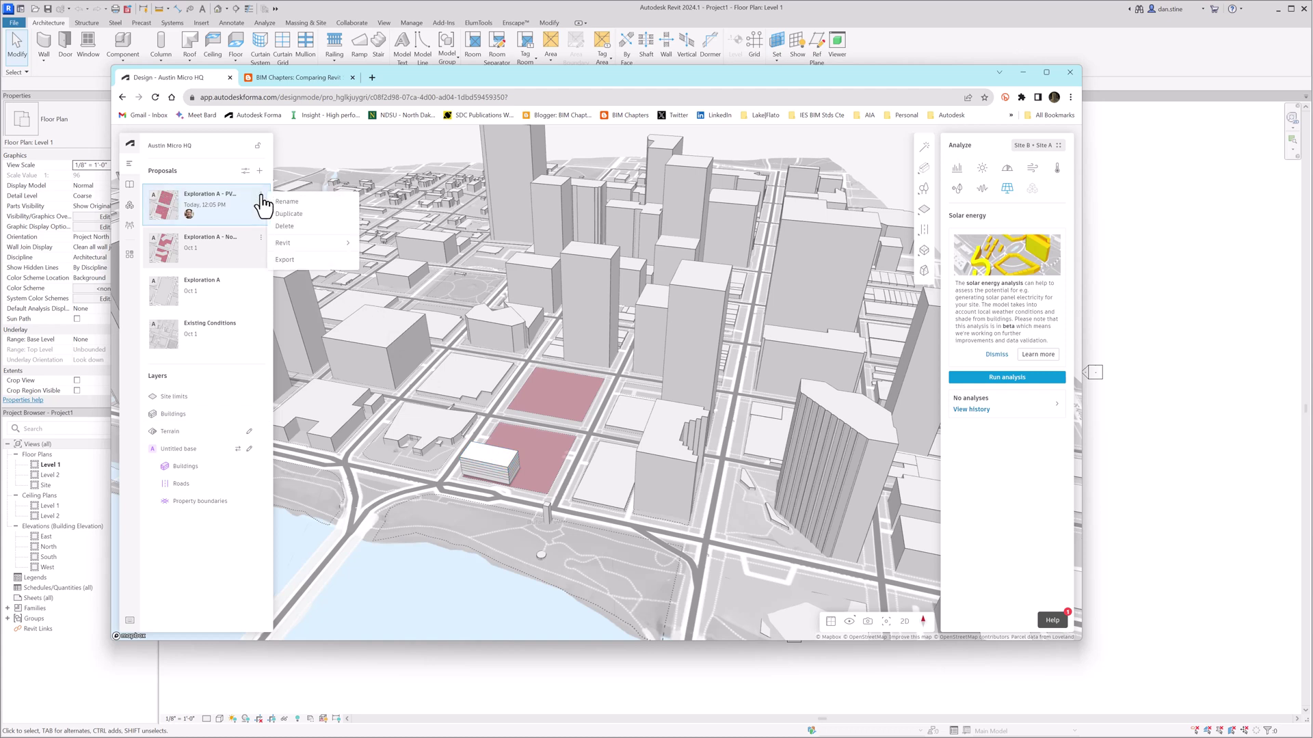
mouse_move(303, 245)
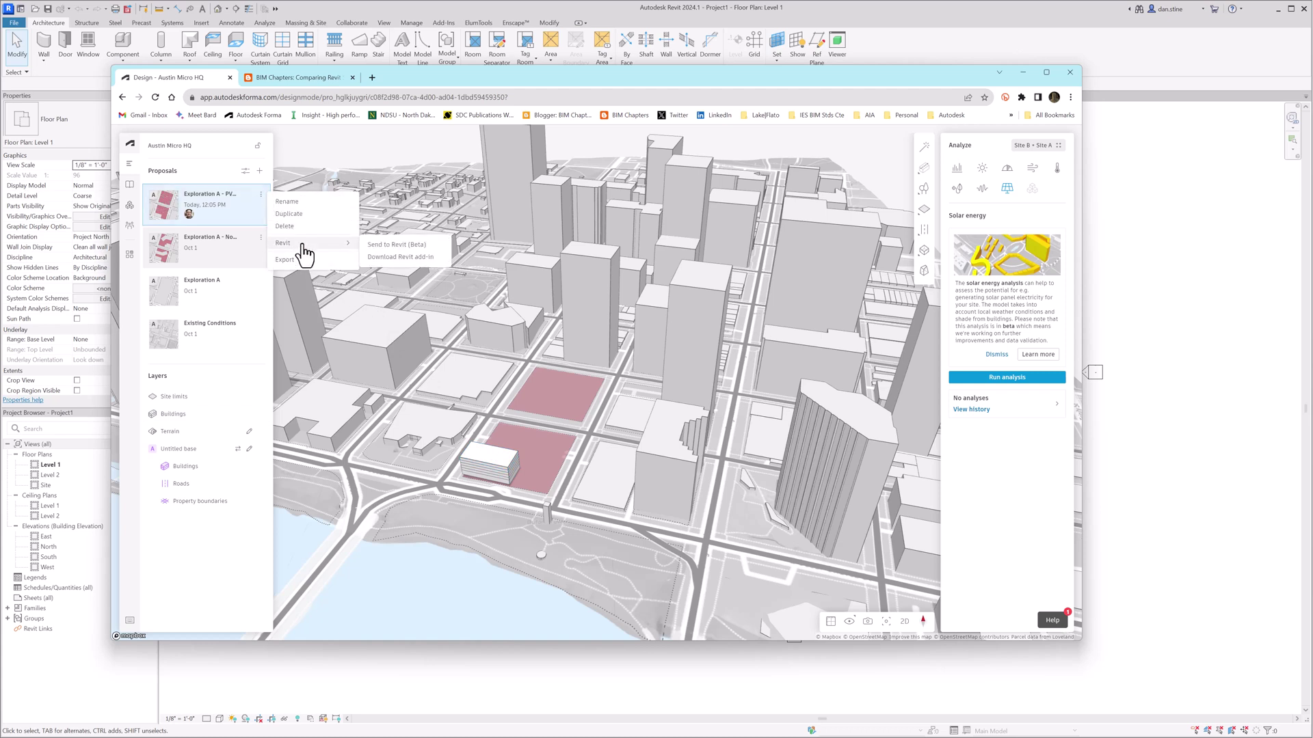
click(400, 250)
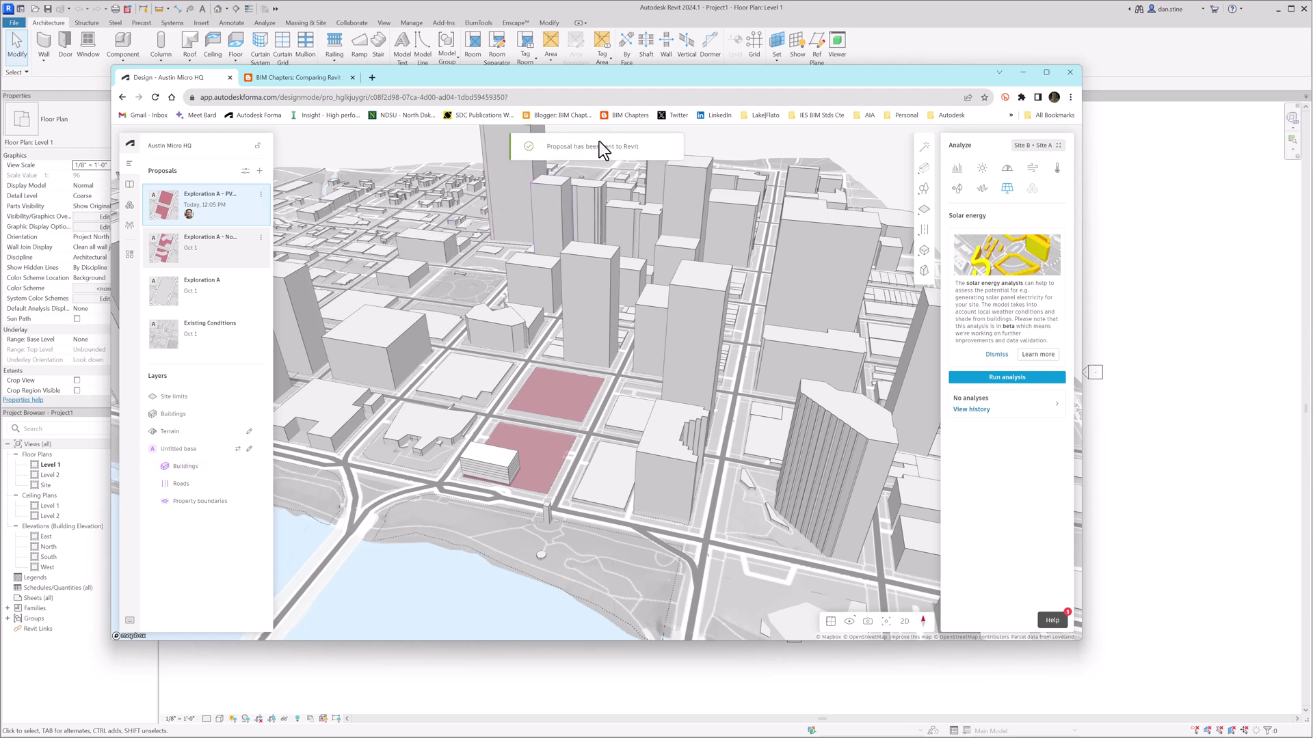
Switch to Revit, review the Forma import options, and load the Exploration A - PV Compare proposal
click(615, 9)
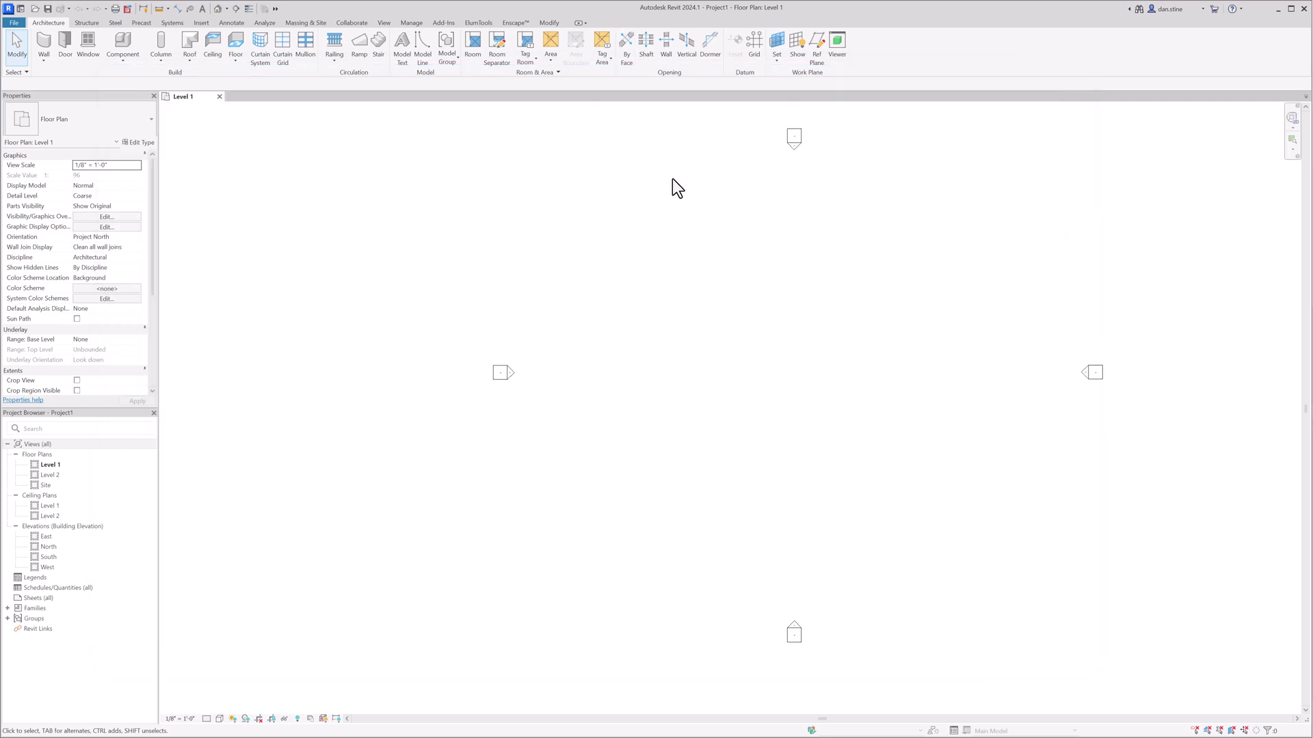
click(306, 23)
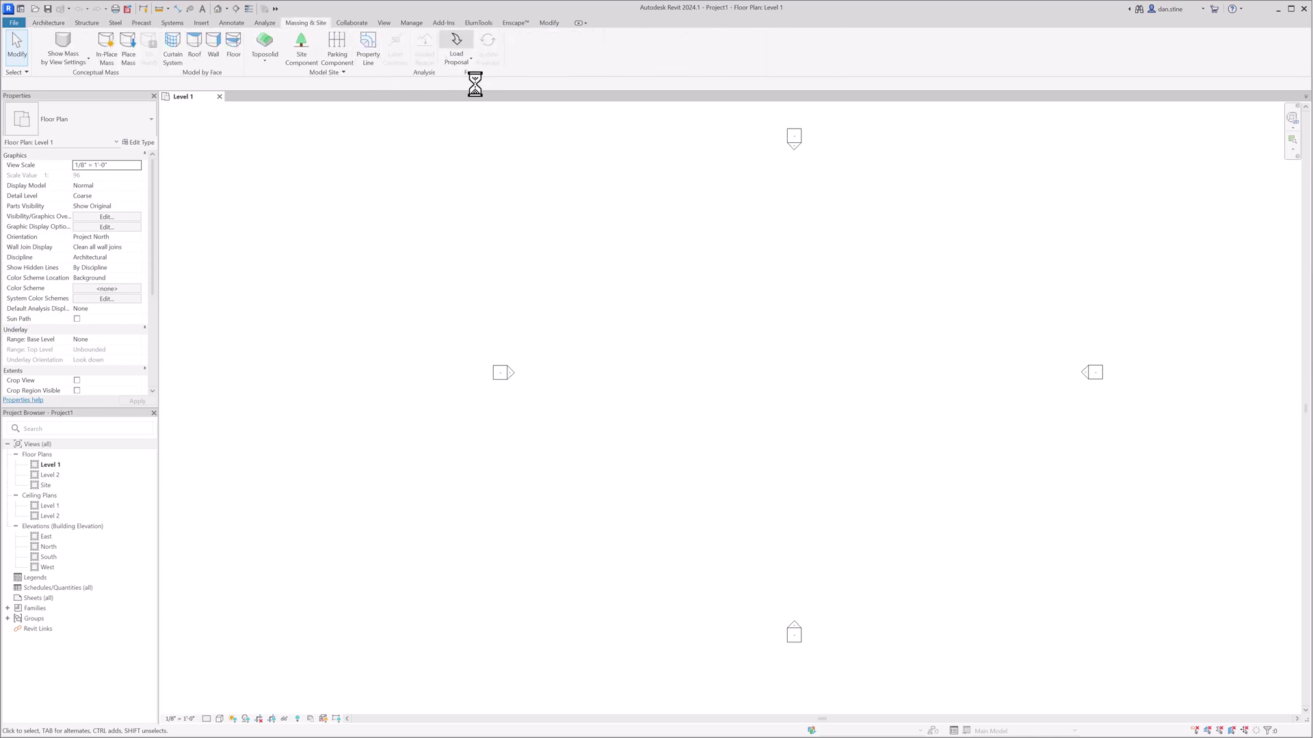
click(462, 42)
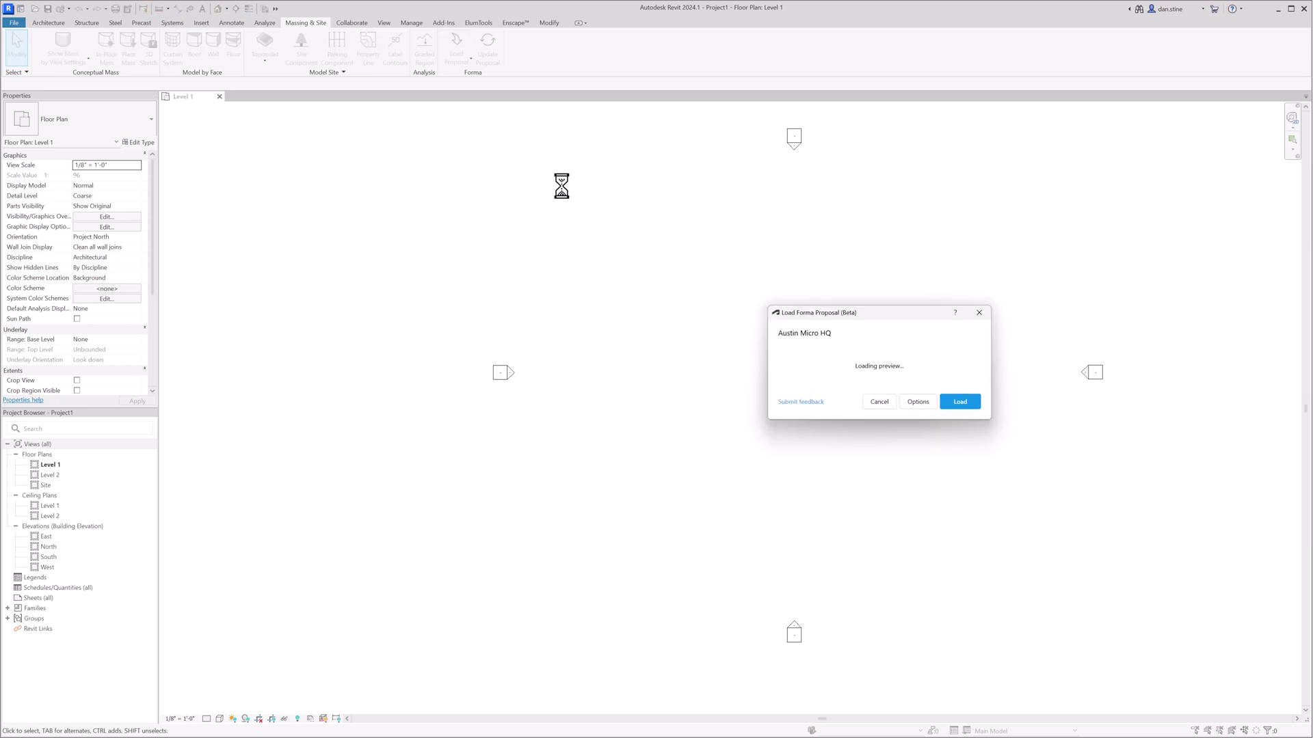
click(919, 402)
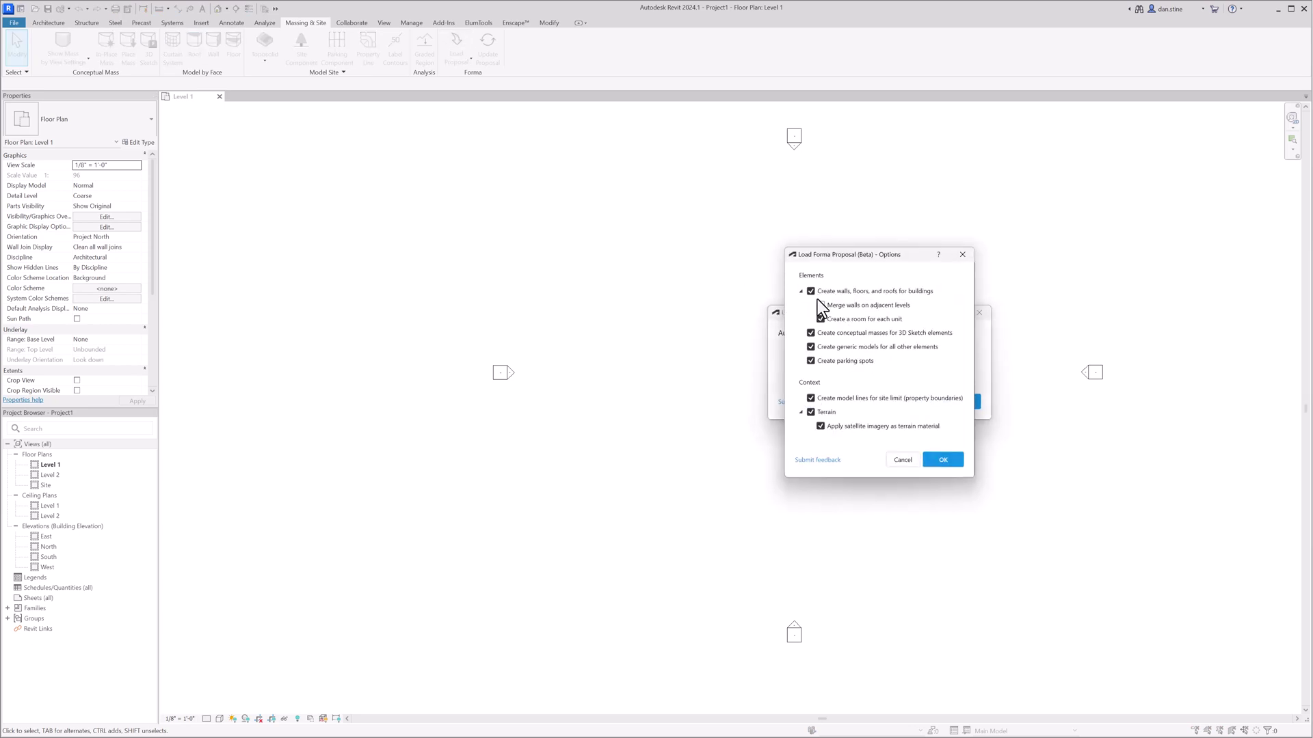
click(944, 459)
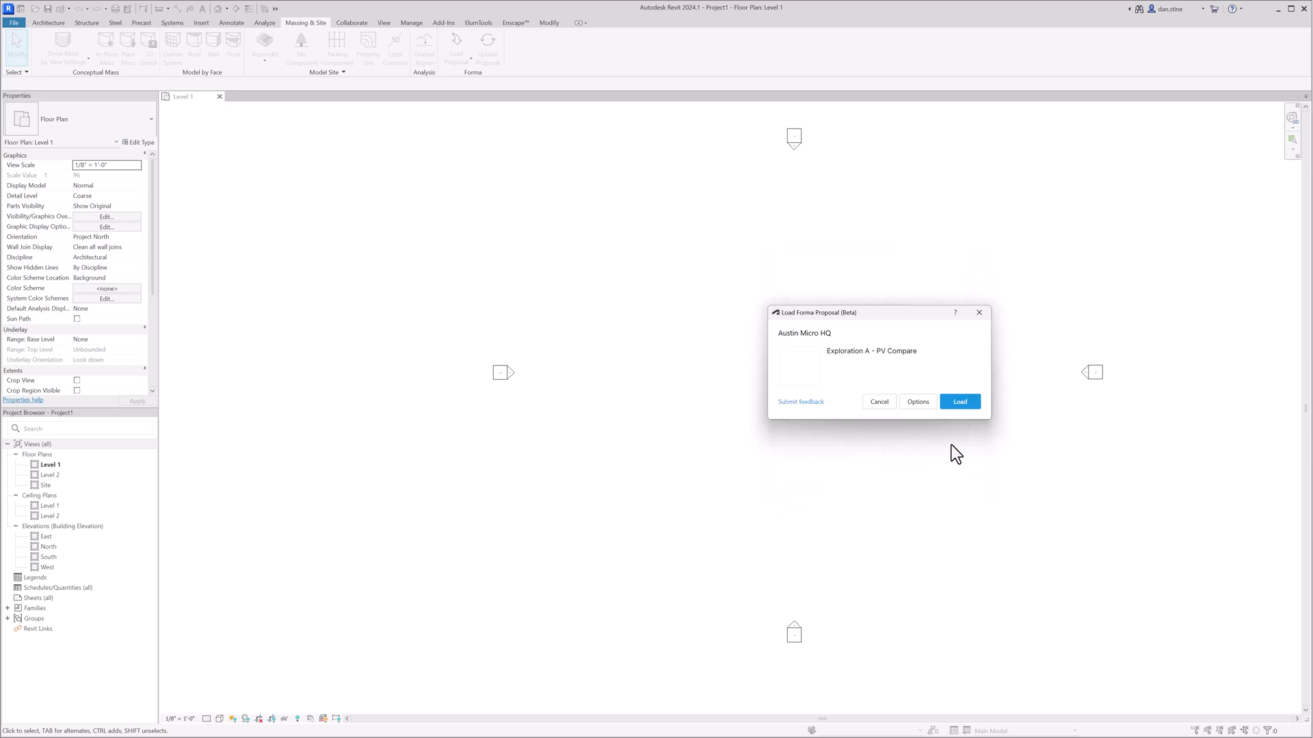
click(958, 400)
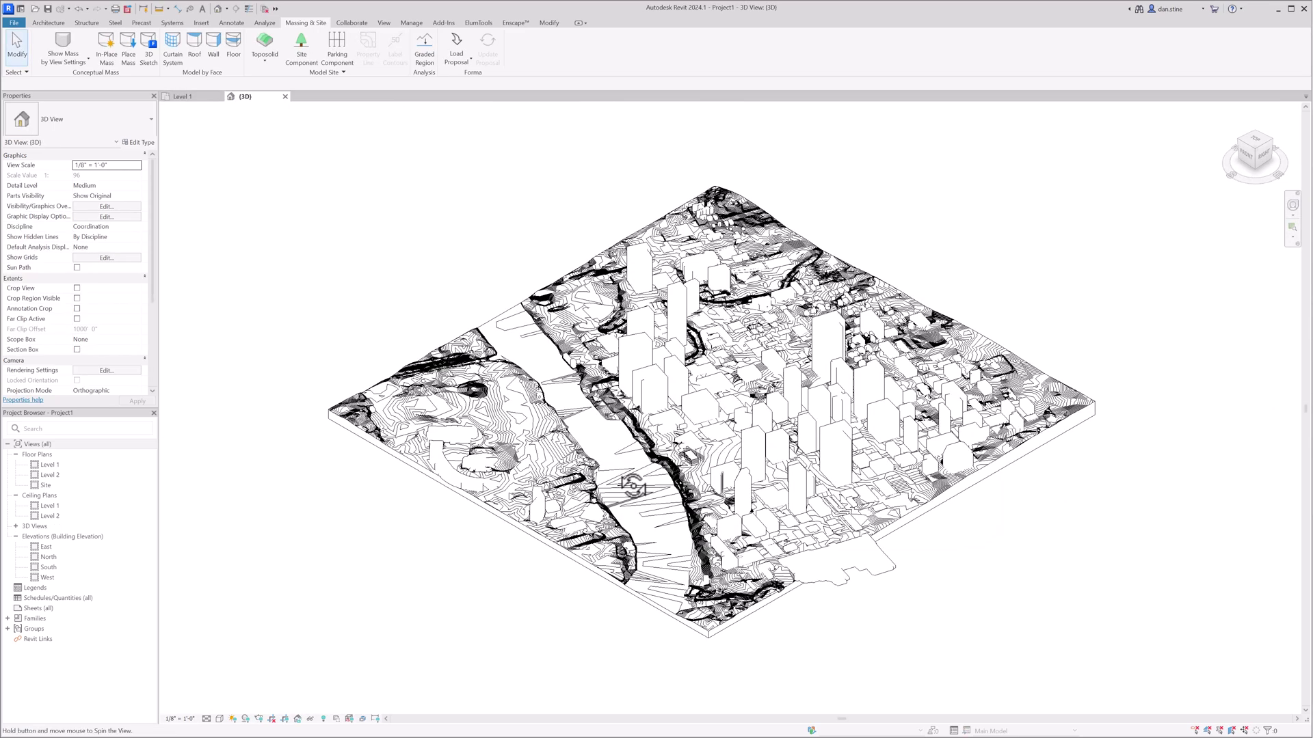
Examine which element categories make up the imported low building by selecting it and checking the selection filter
shift+middle_drag(752, 492, 779, 472)
scroll(774, 466, up, 6)
scroll(774, 462, up, 3)
drag(737, 313, 915, 445)
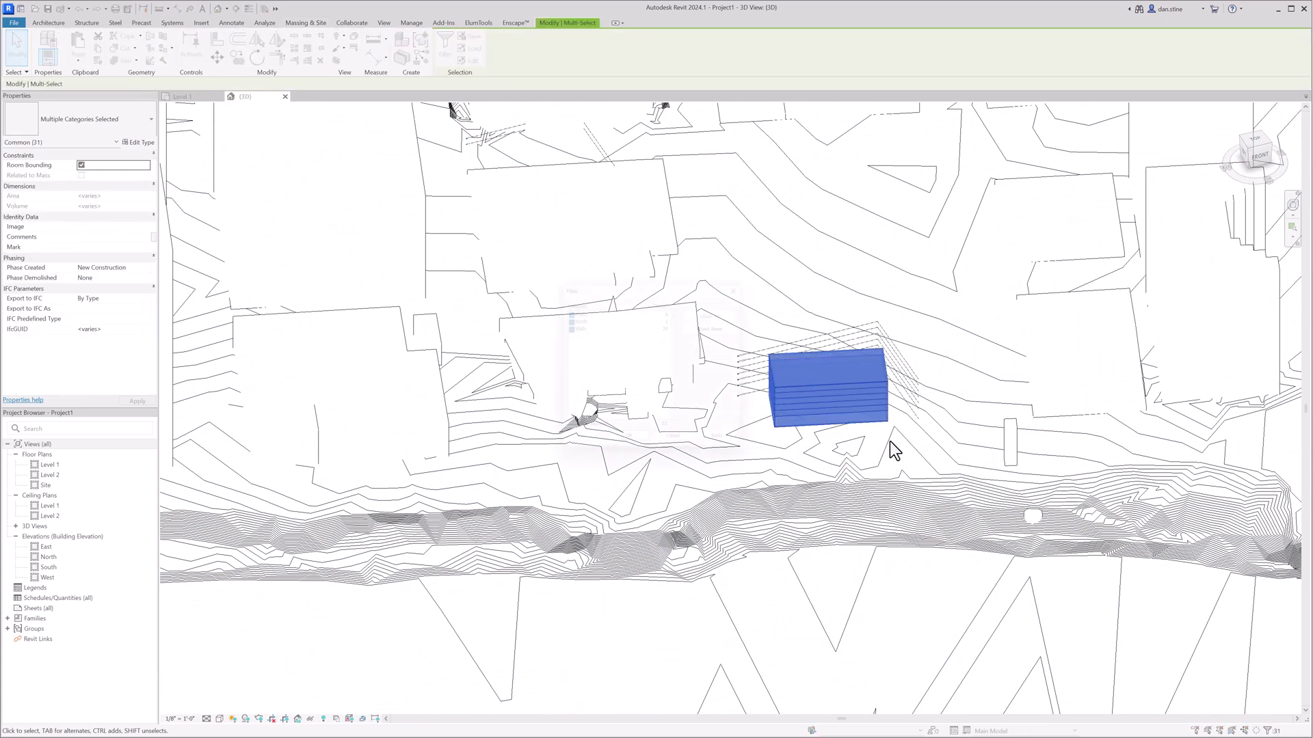
key(f)
key(i)
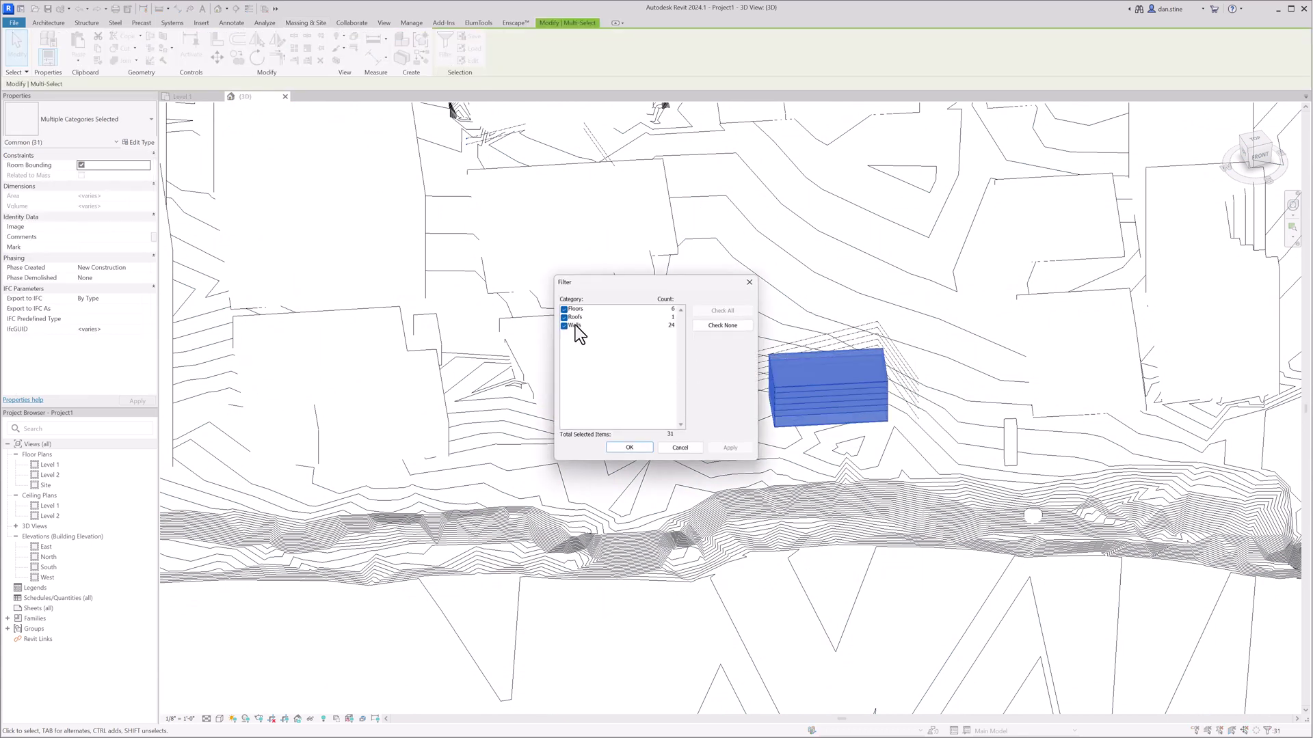
click(684, 448)
key(Escape)
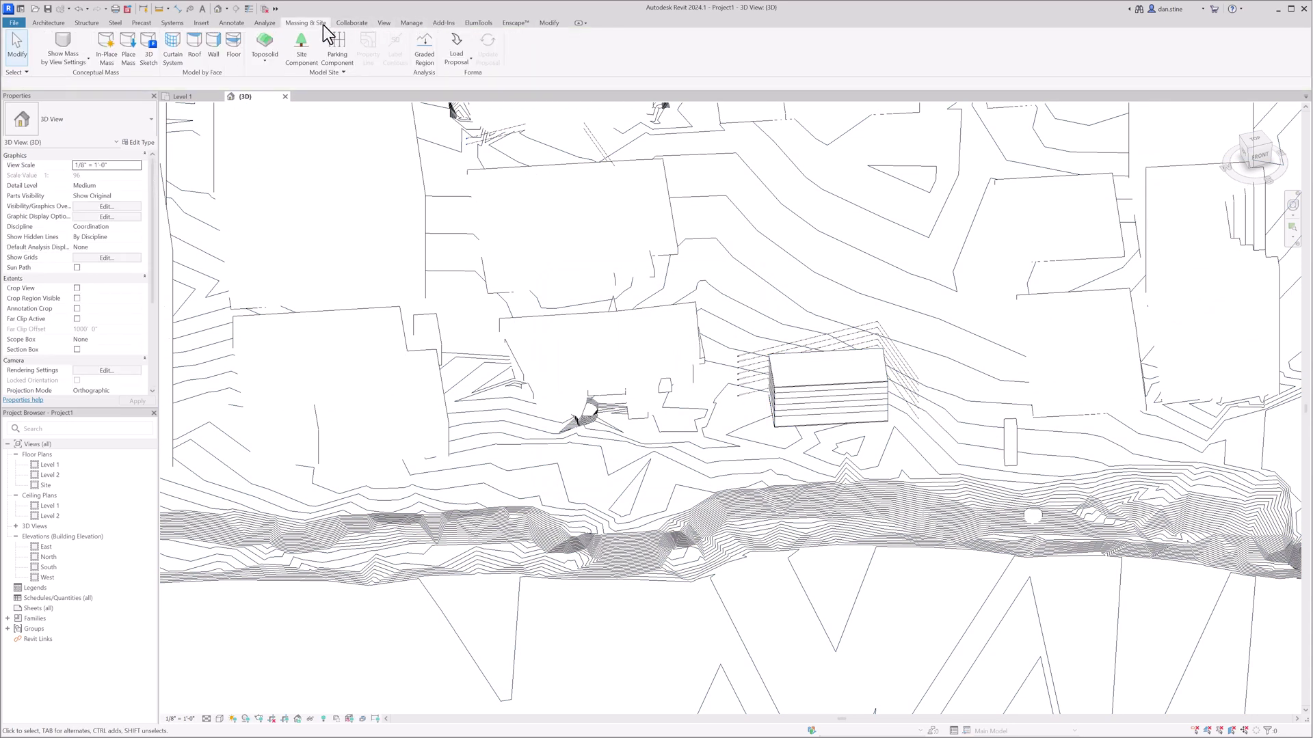
Define the project location by Internet Mapping Service and choose weather station 59297
click(269, 23)
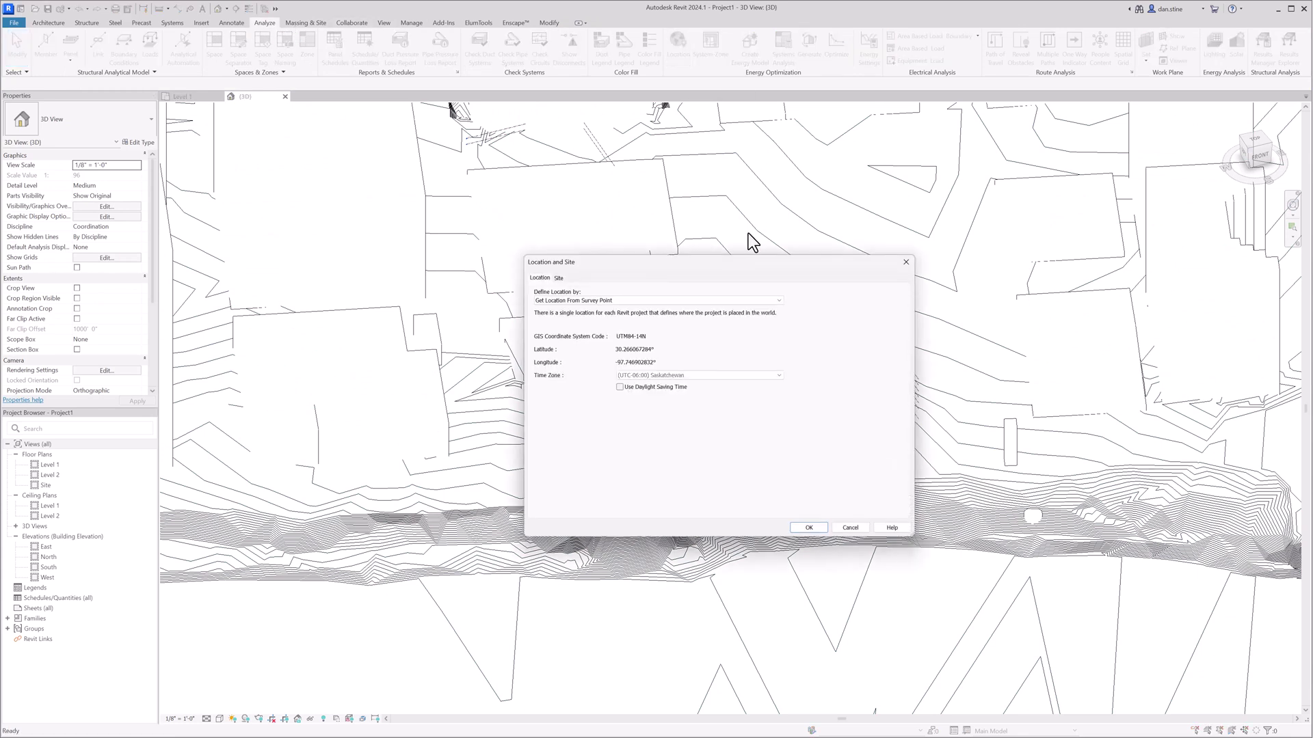
click(625, 304)
click(616, 312)
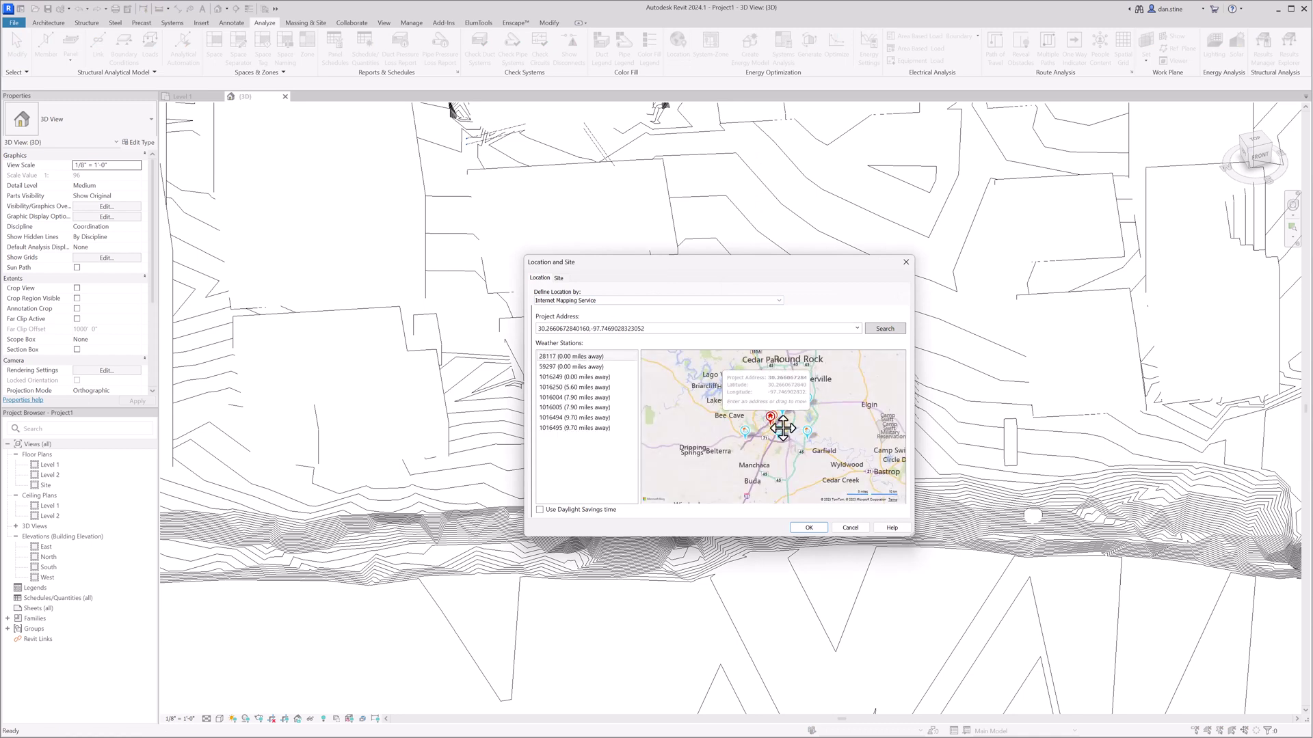
click(559, 367)
click(547, 367)
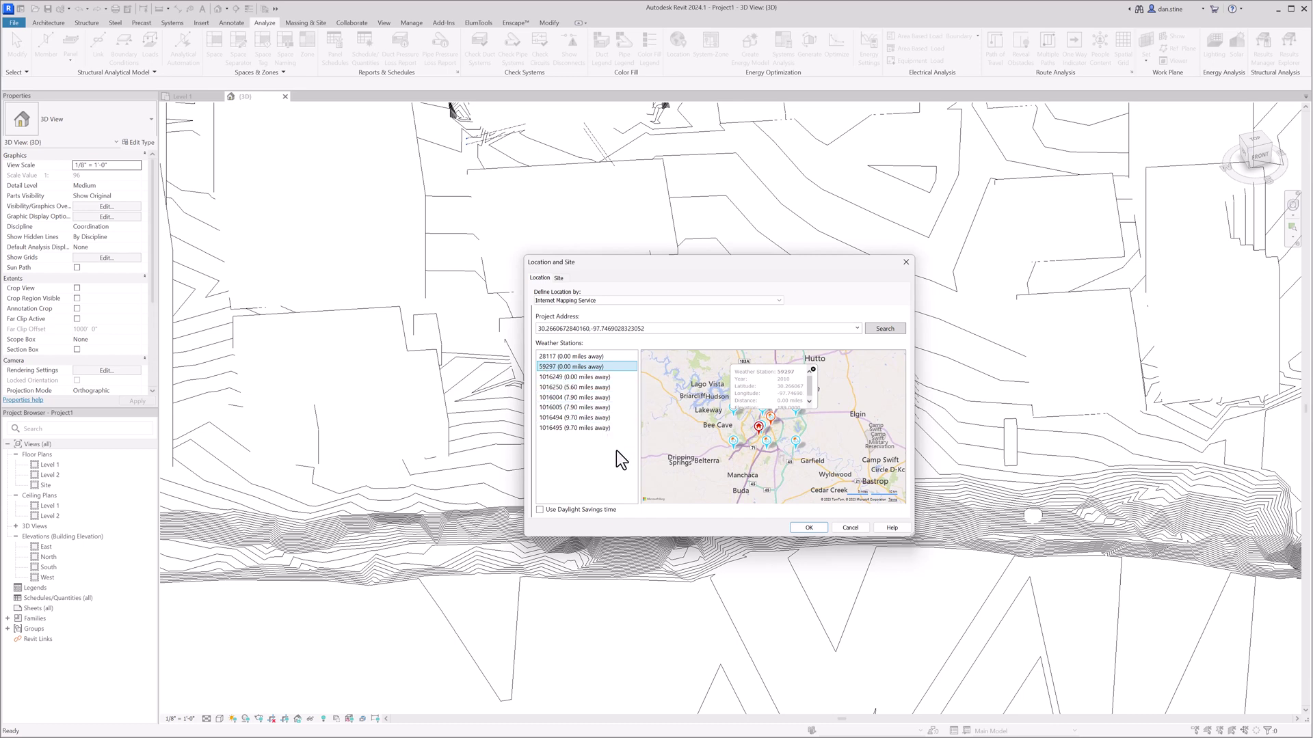
click(804, 528)
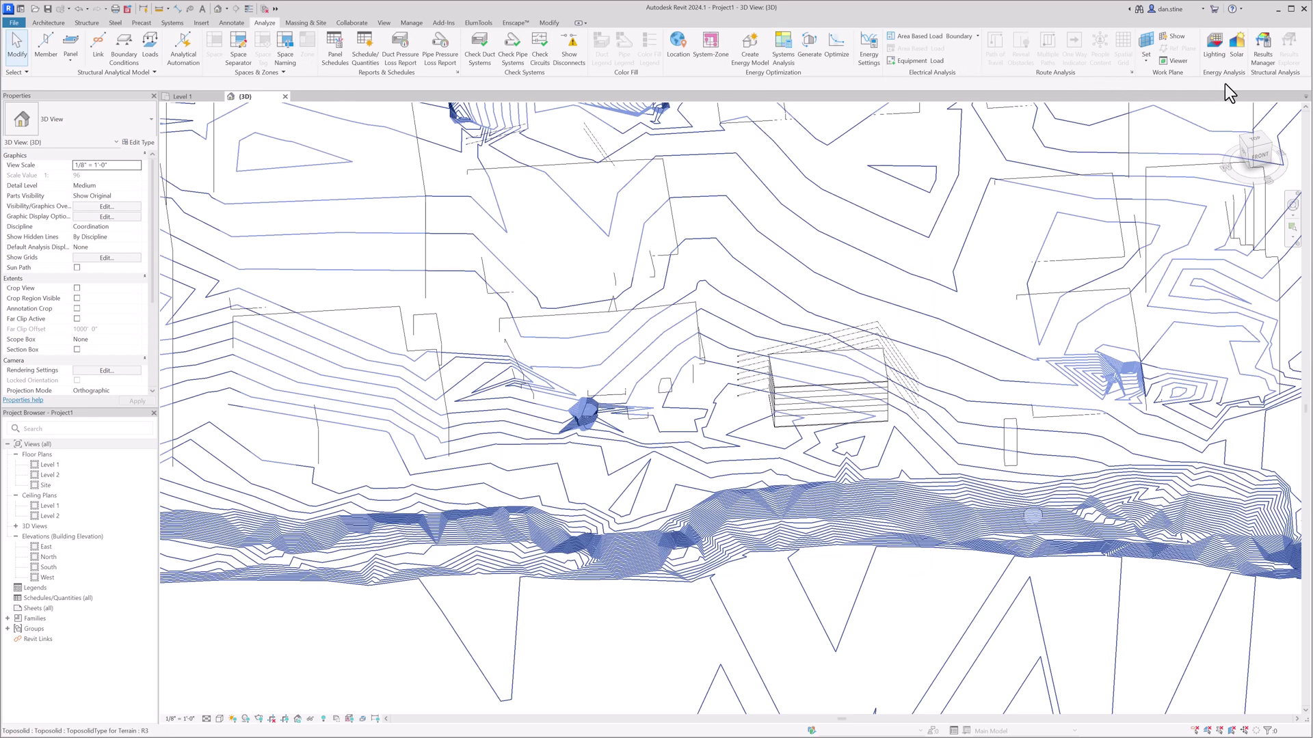
Start a Solar Analysis with the study type Solar Energy - Annual PV on all roof exterior surfaces
click(1237, 48)
click(938, 296)
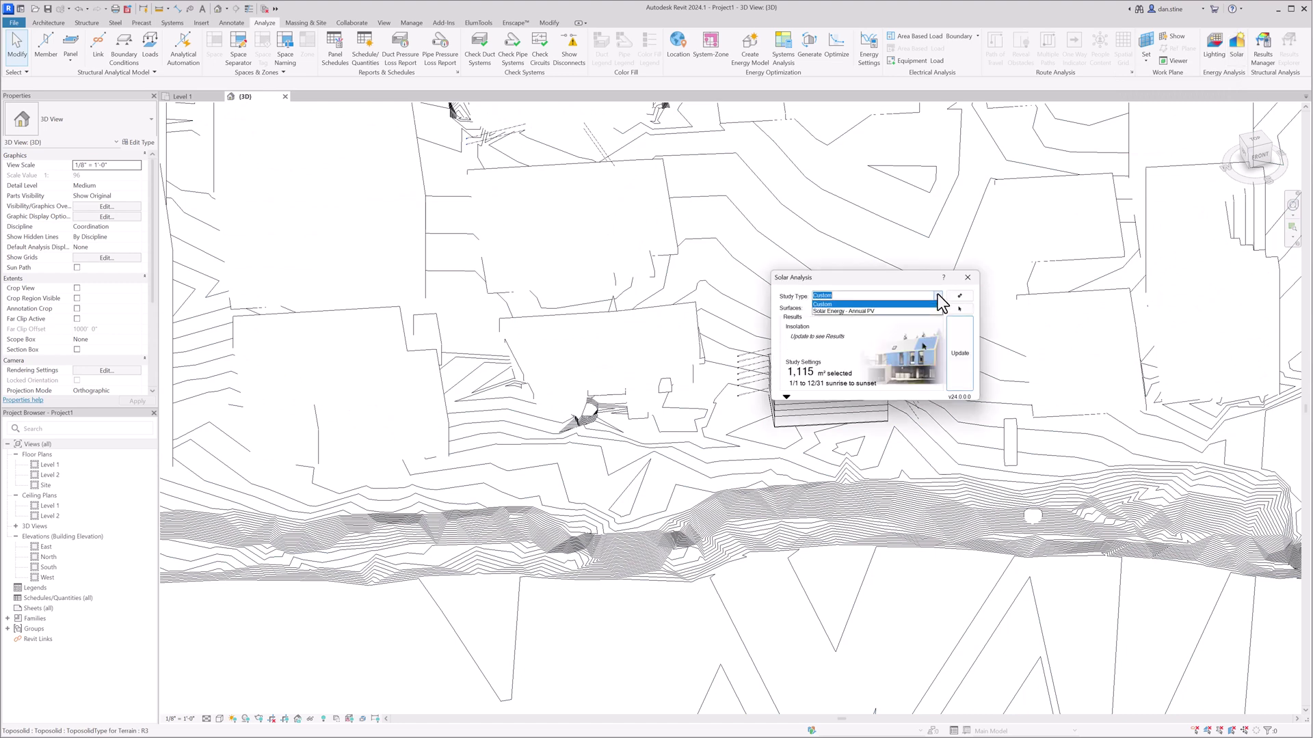
click(826, 310)
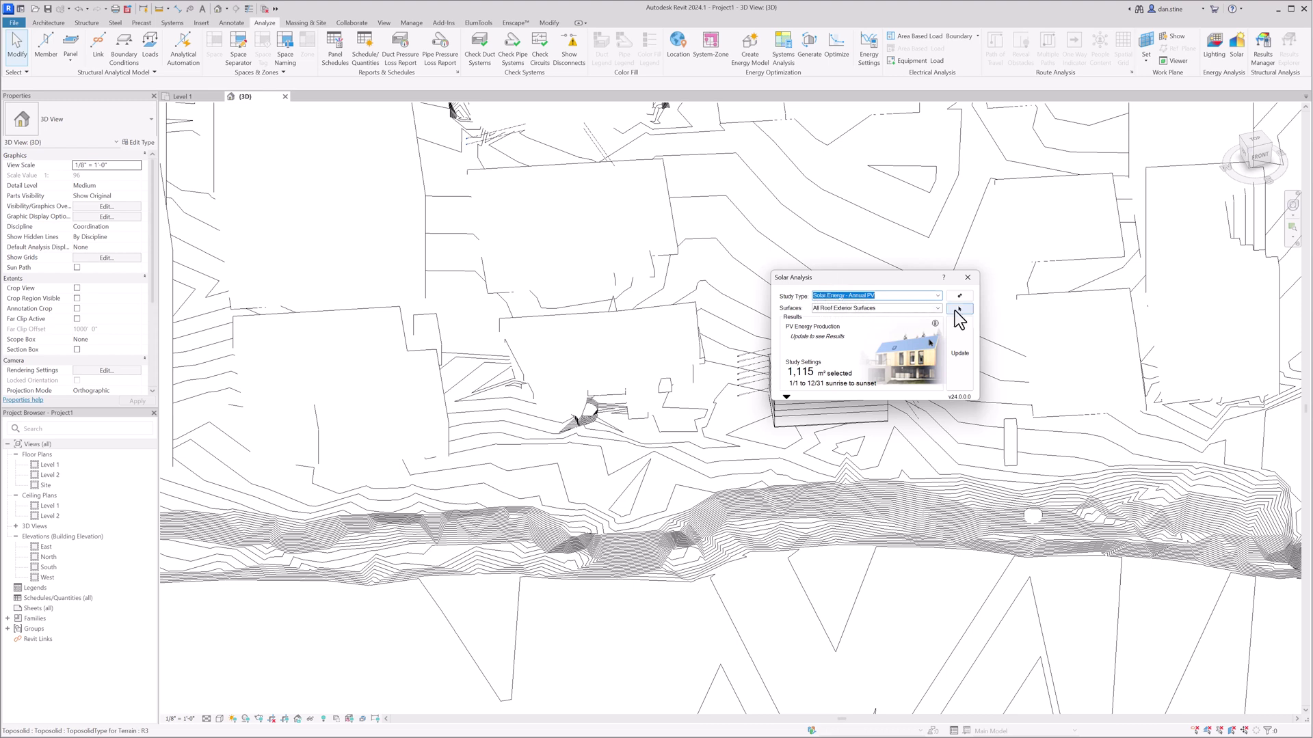
drag(864, 280, 642, 272)
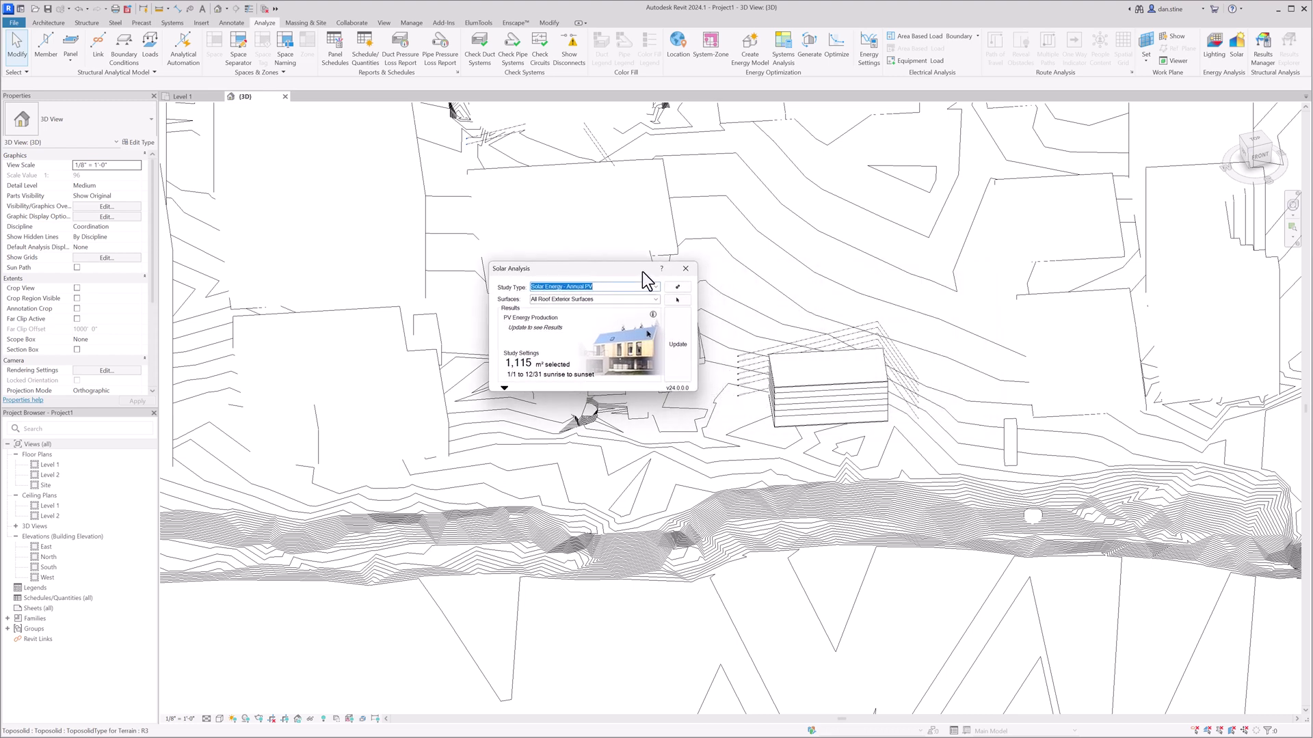
Set the panel coverage to 60% of the selected surface area and update the PV energy production results
mouse_move(530, 367)
click(676, 287)
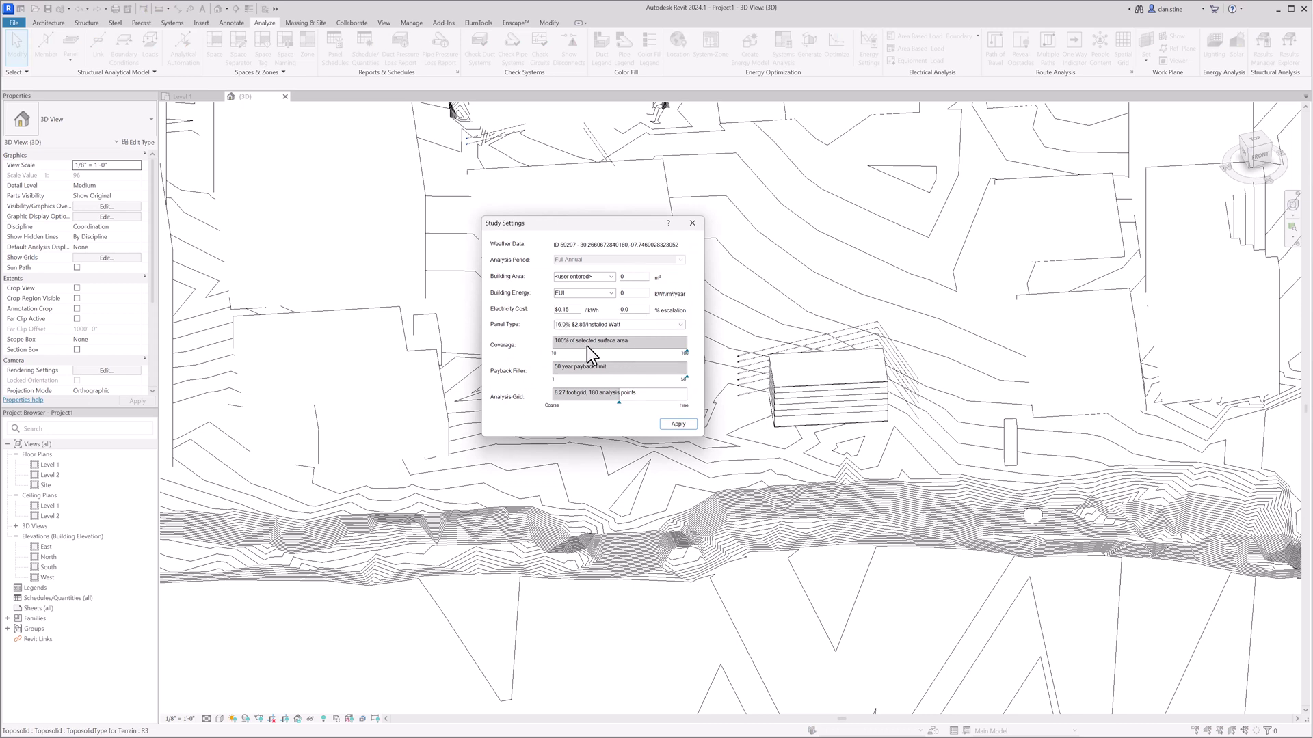
mouse_move(620, 344)
drag(686, 350, 683, 350)
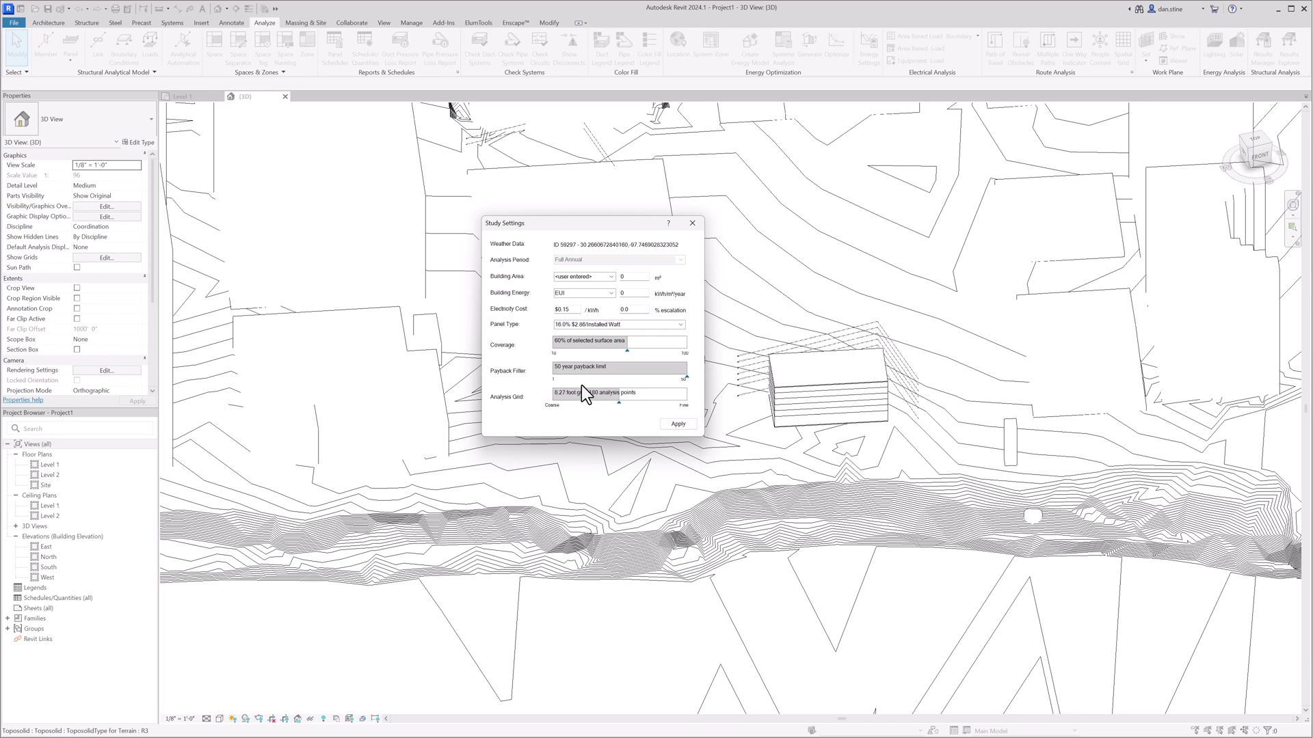
click(677, 424)
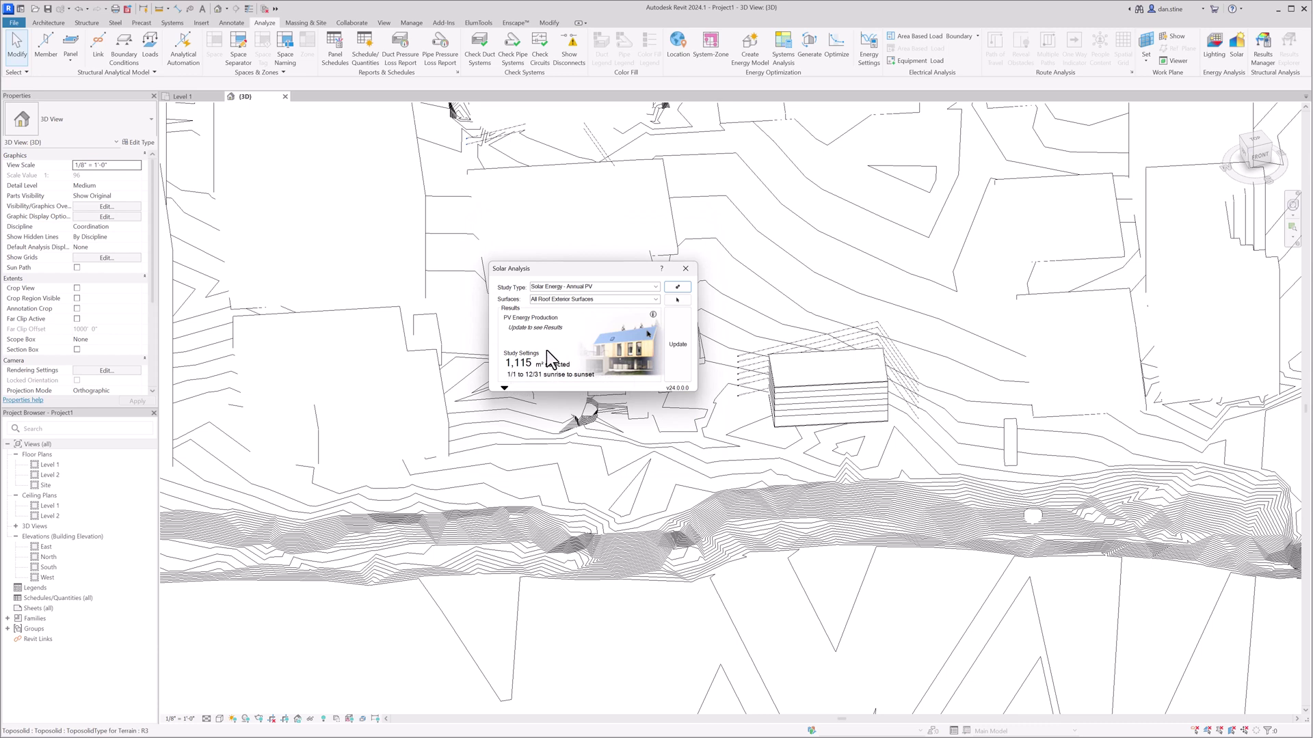
click(680, 344)
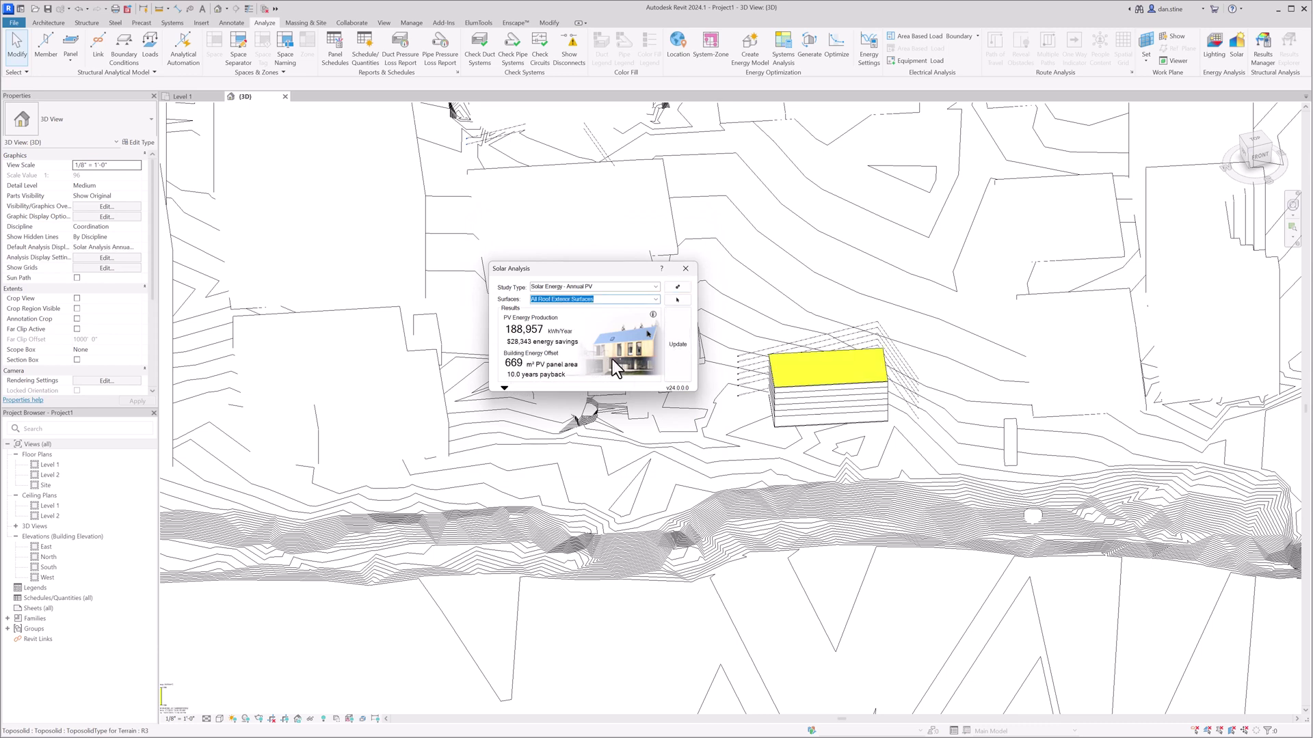
mouse_move(512, 367)
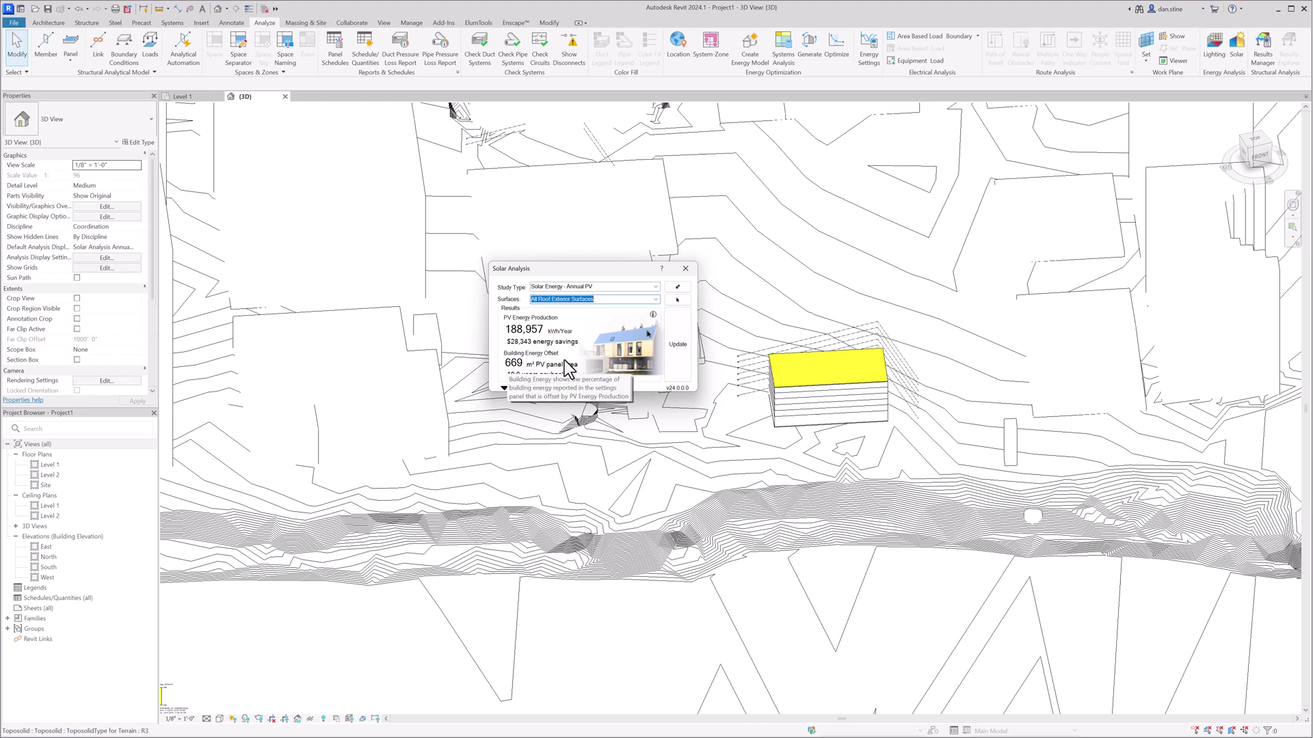
mouse_move(516, 332)
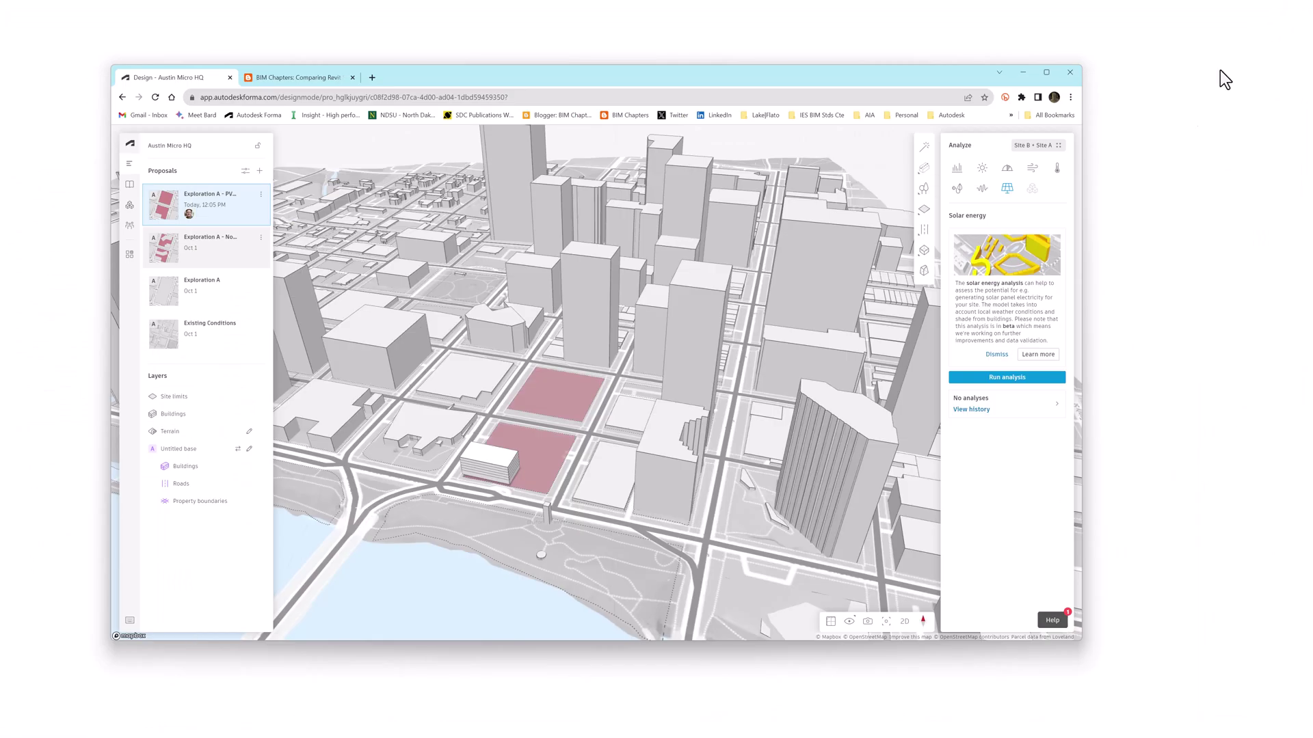
Switch to Forma, run a solar energy analysis on the PV Compare proposal, and set its panel efficiency to 16%
click(998, 378)
click(977, 410)
click(860, 445)
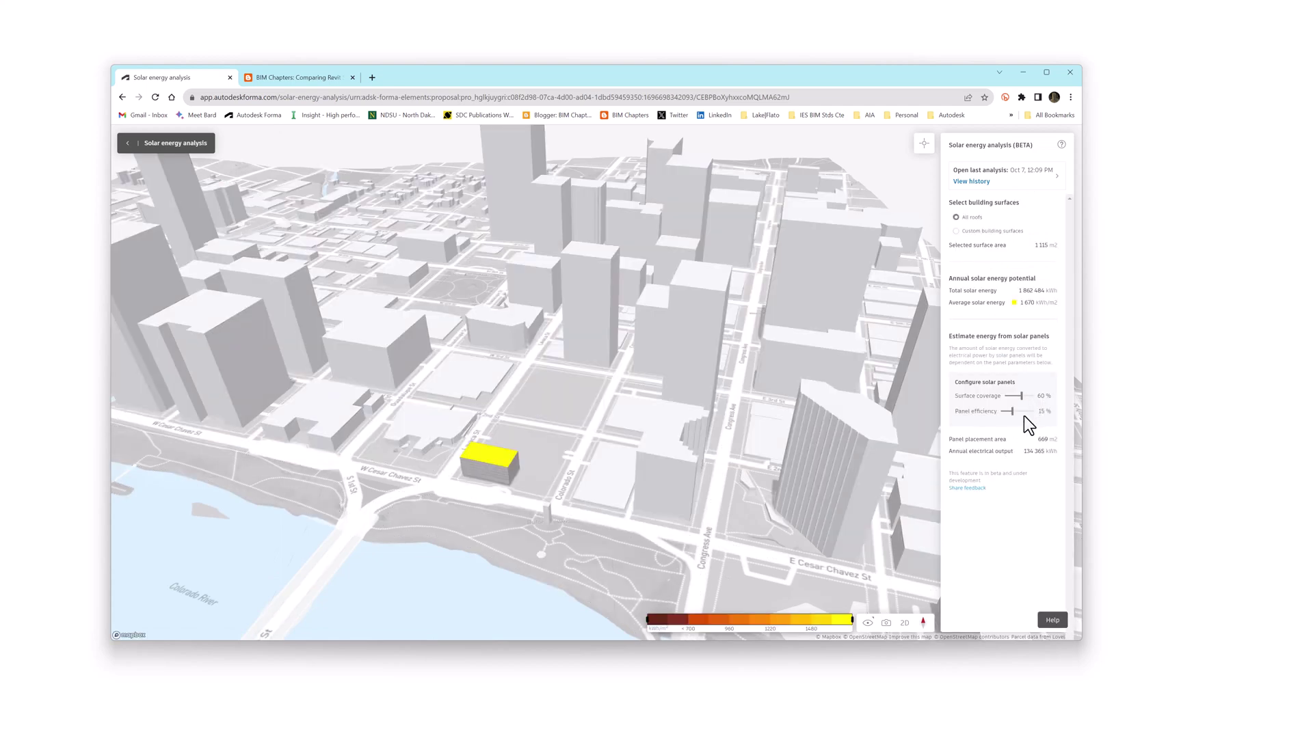
drag(1011, 412, 1014, 412)
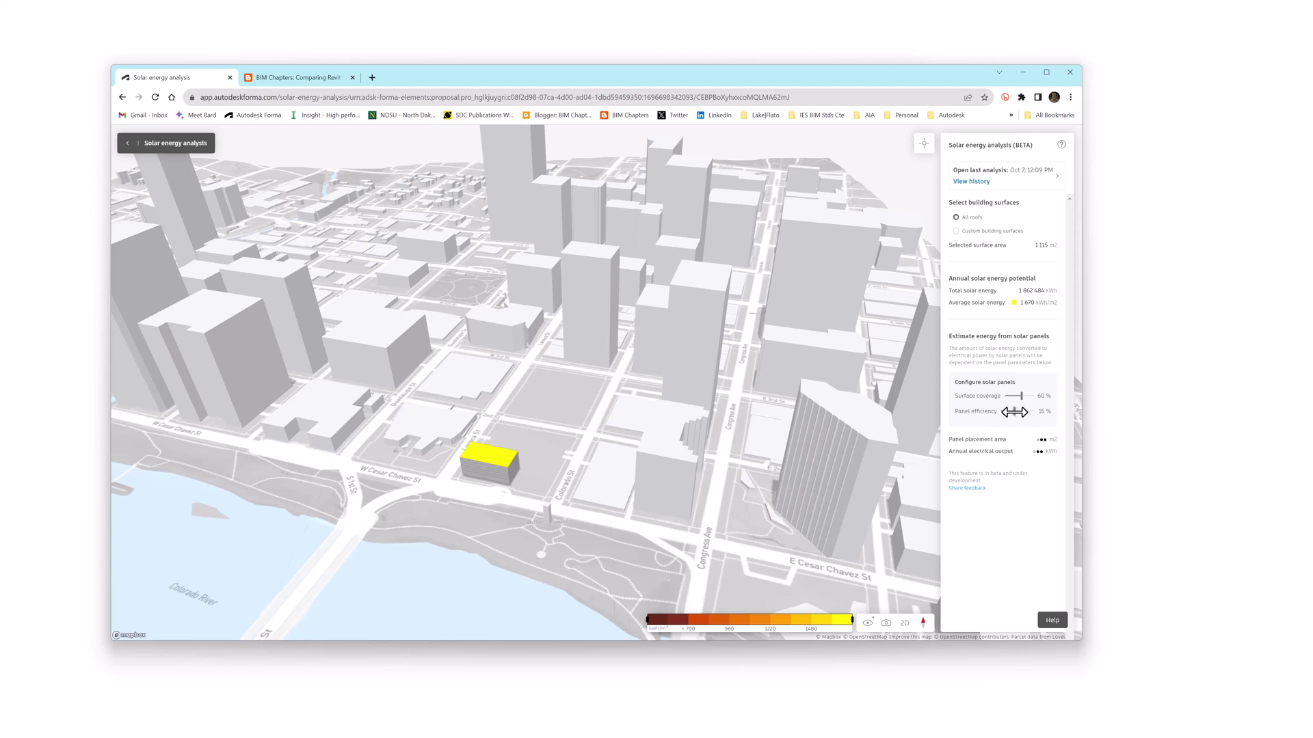